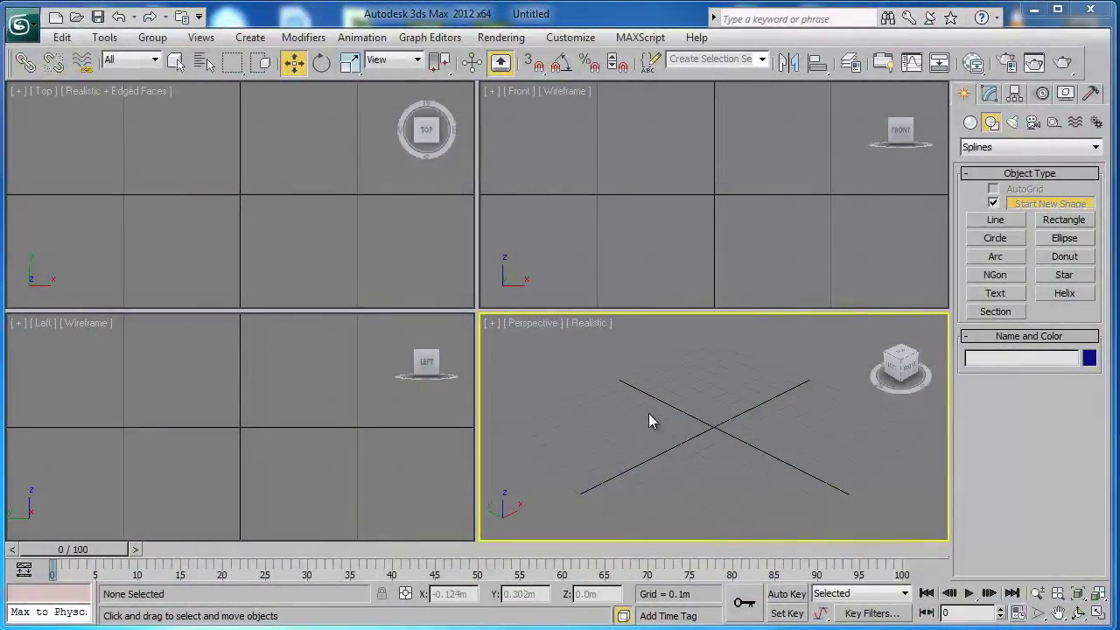
Step: Activate the Top viewport in the empty scene, ready for drawing splines
left_click(190, 258)
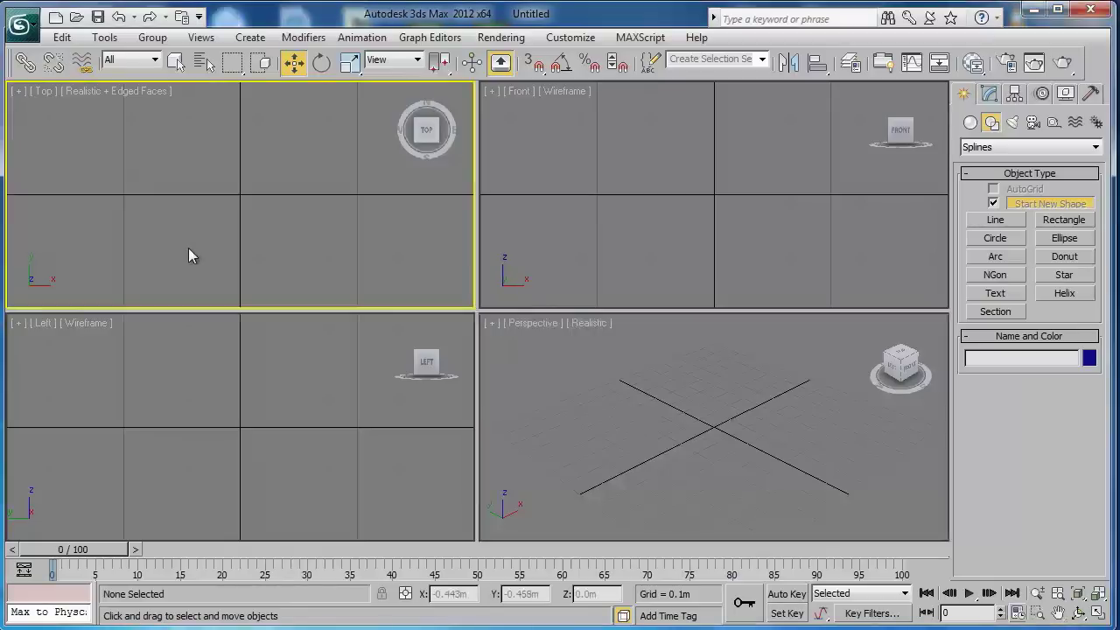
Step: Maximize the Top view and start a Line tracing the wrist and thumb
left_click(1099, 613)
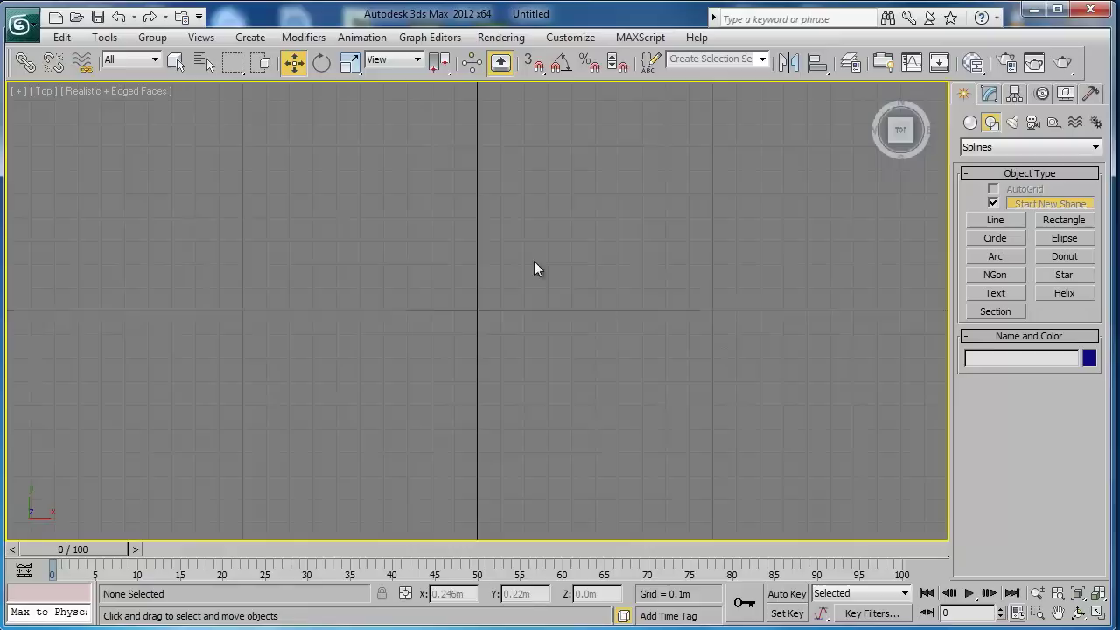
left_click(1013, 219)
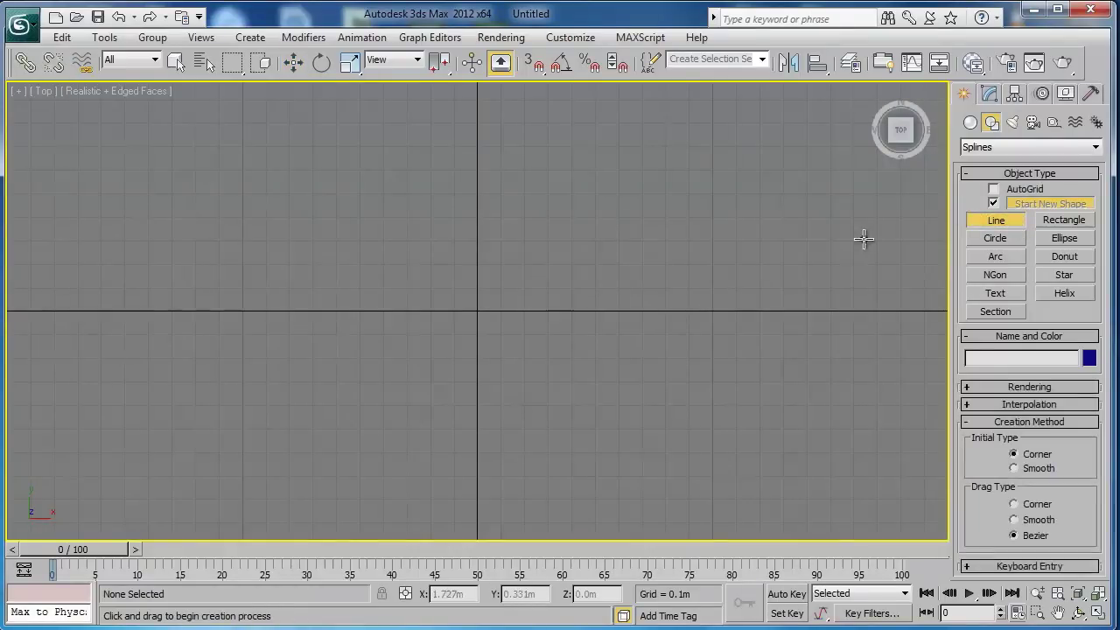
left_click(398, 469)
left_click(406, 396)
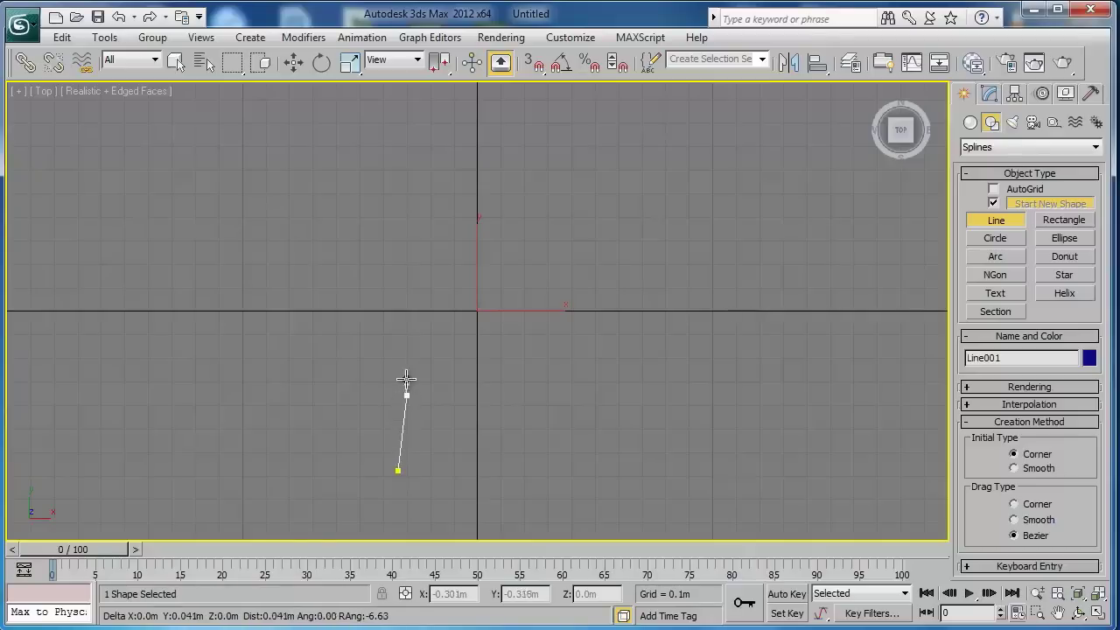
left_click(404, 340)
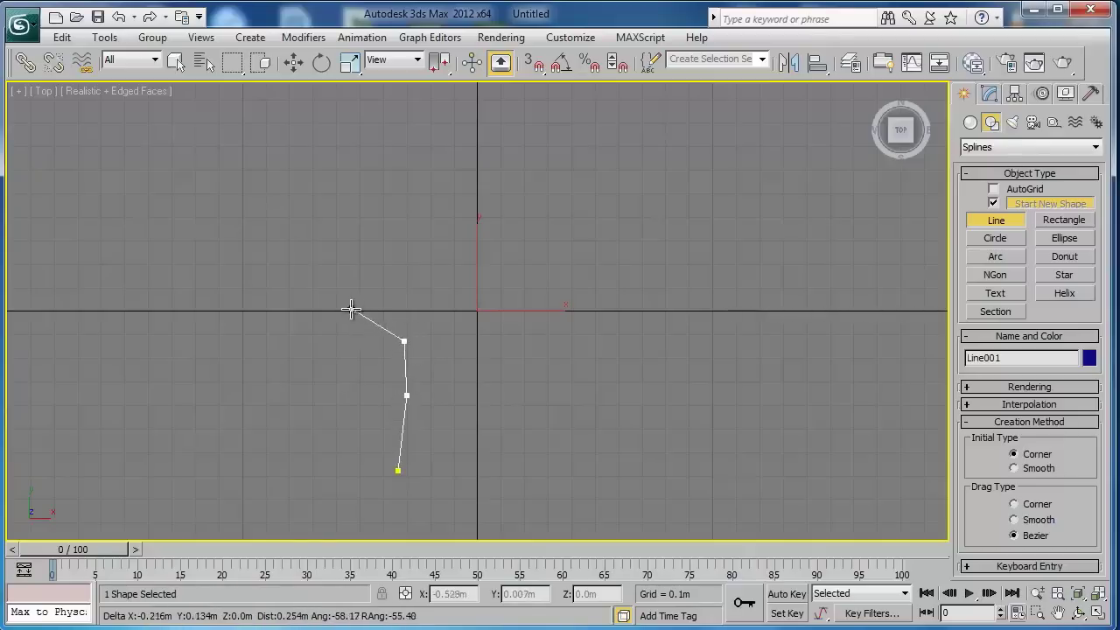
left_click(348, 320)
left_click(318, 268)
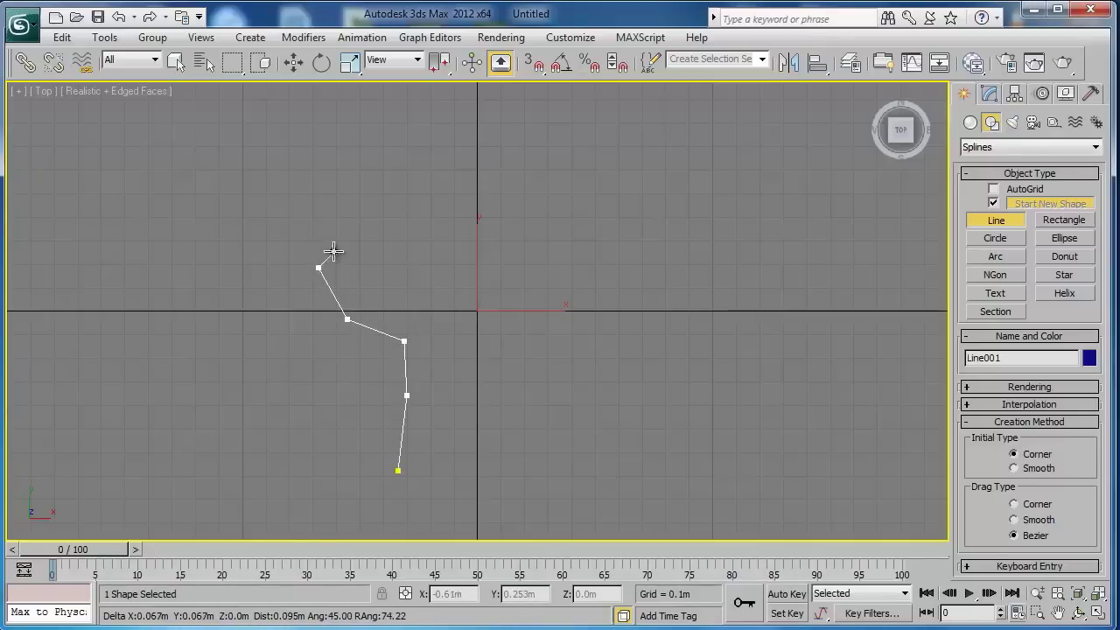
left_click(334, 252)
left_click(359, 298)
left_click(400, 298)
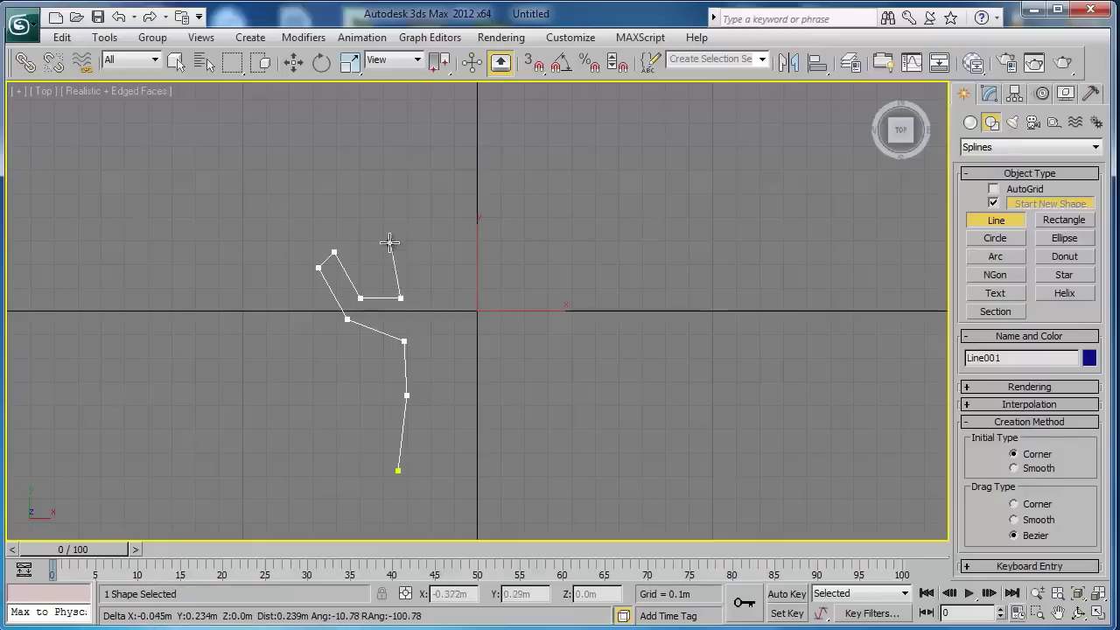
Step: Continue the line around the index and middle fingers
left_click(387, 228)
left_click(369, 175)
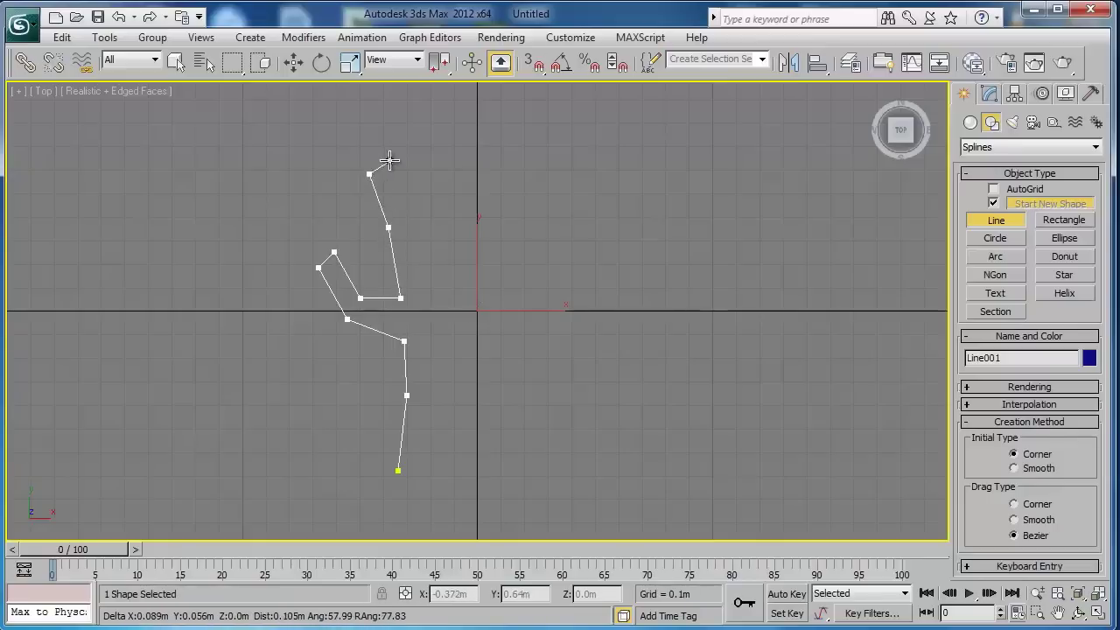
left_click(390, 162)
left_click(403, 214)
left_click(420, 270)
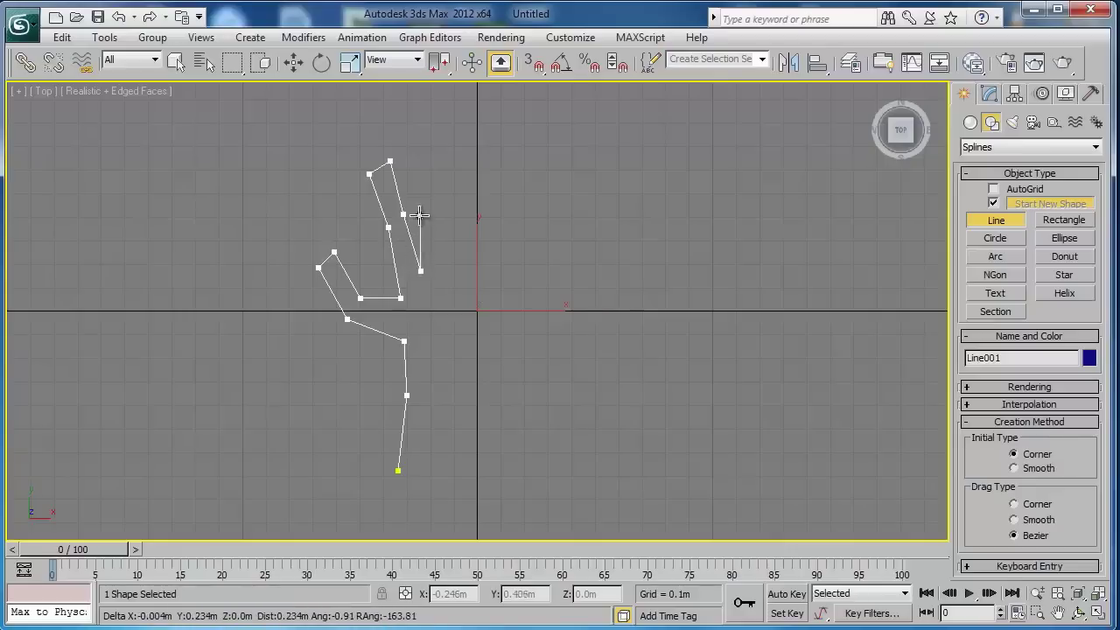
left_click(419, 210)
left_click(416, 154)
left_click(444, 153)
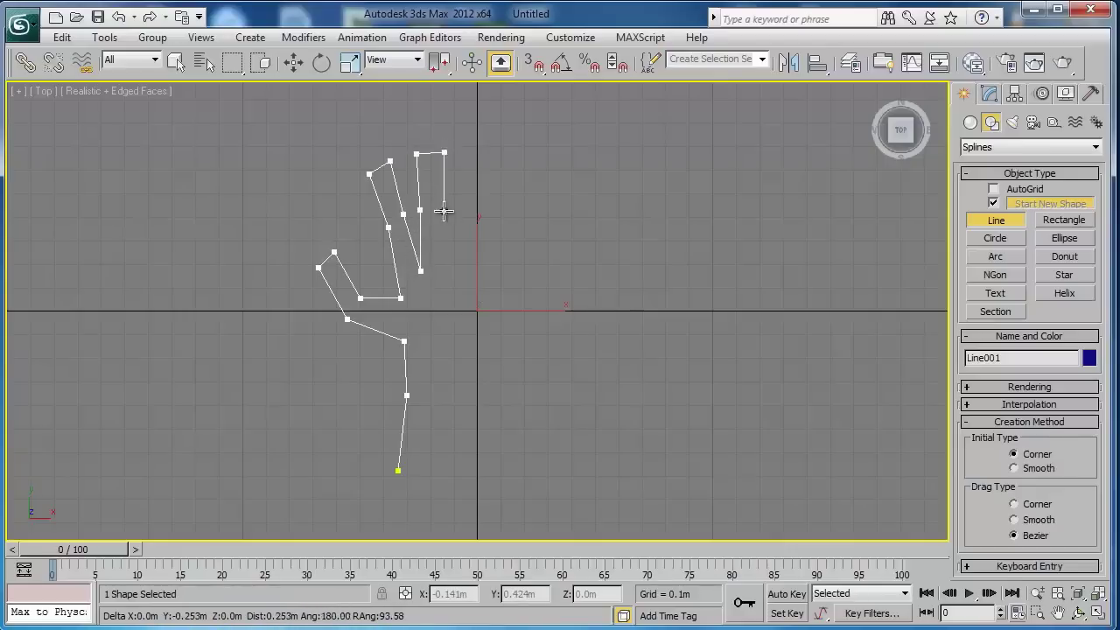
left_click(443, 211)
left_click(439, 272)
Step: Trace the ring finger and end the line at the palm
left_click(458, 210)
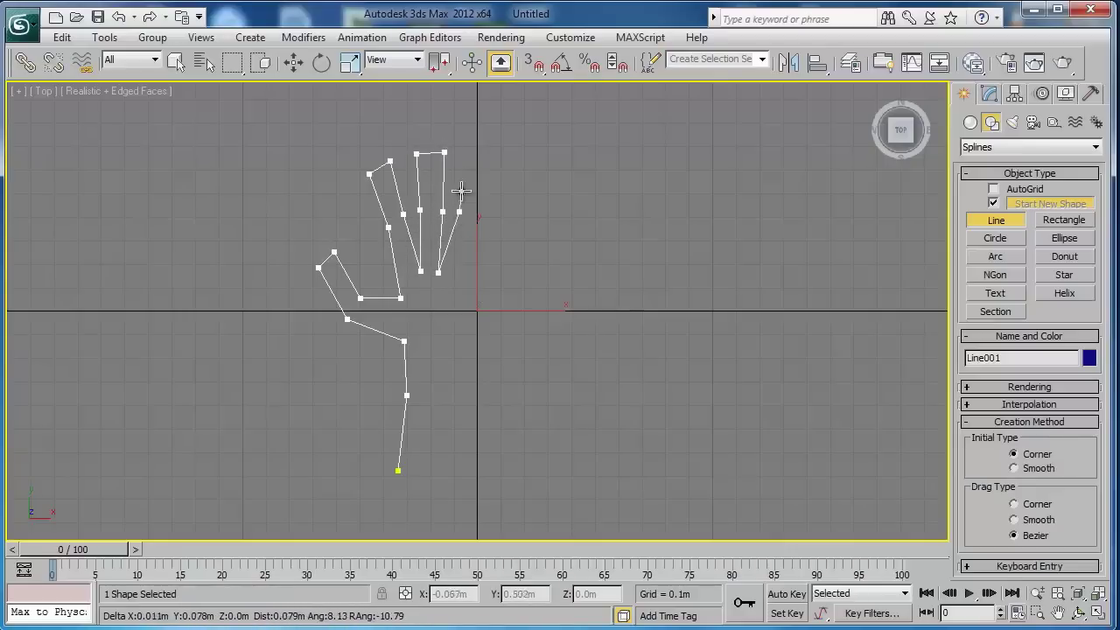
left_click(469, 162)
left_click(508, 176)
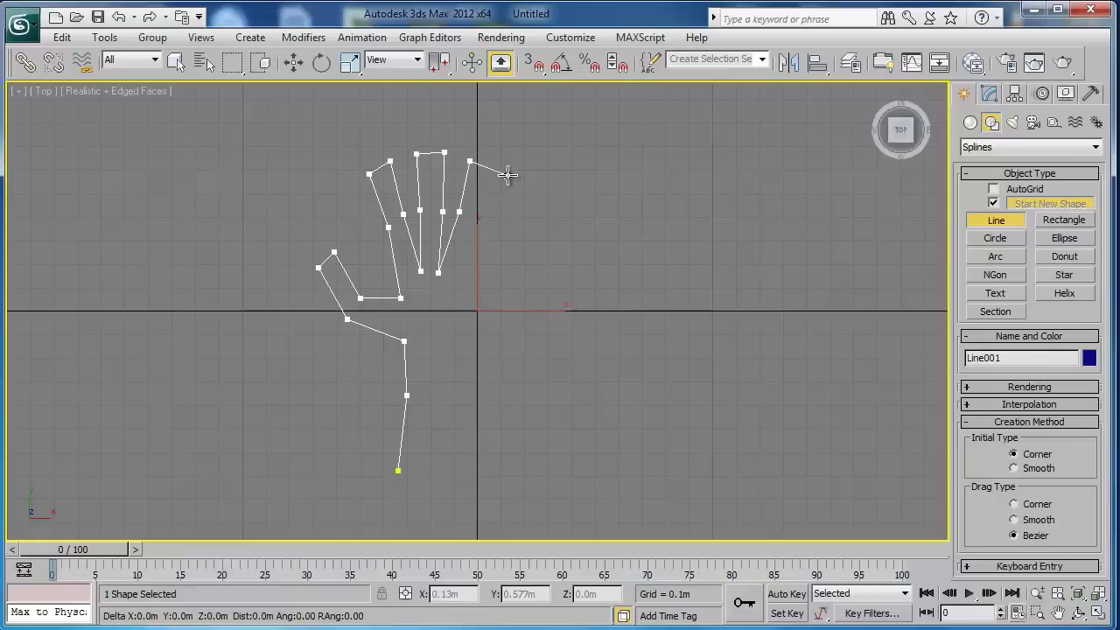
left_click(477, 217)
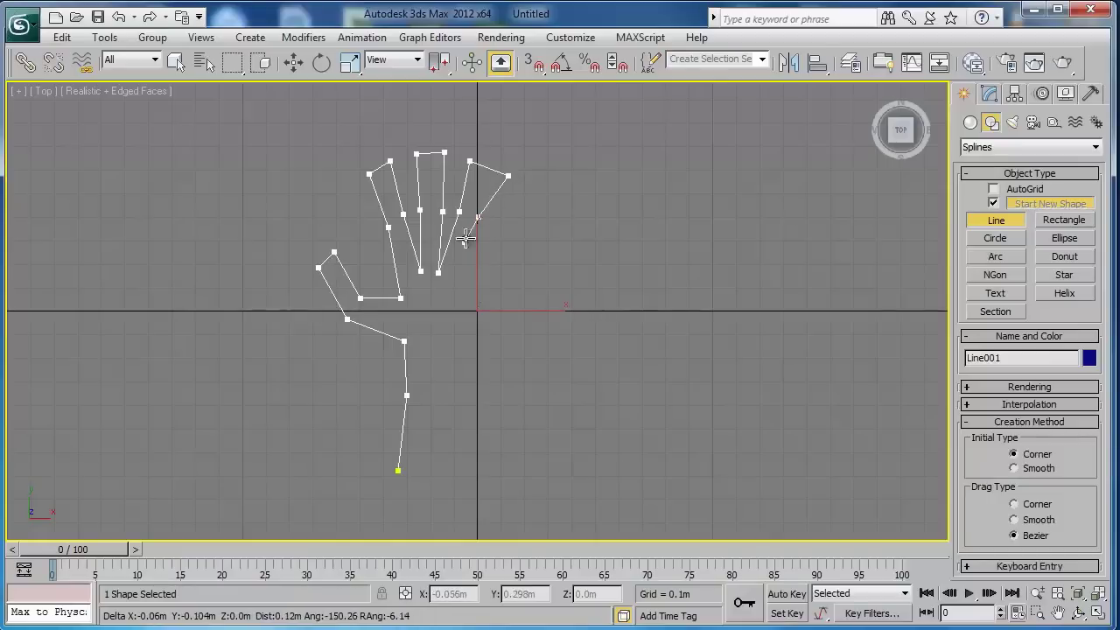
left_click(451, 286)
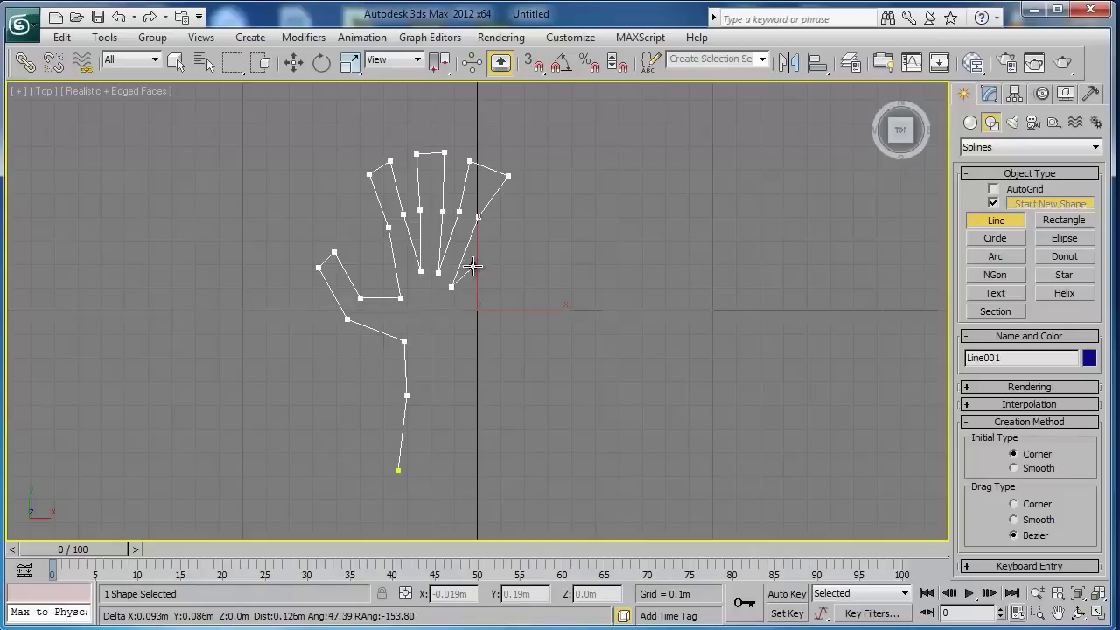
right_click(471, 264)
Step: Pan the Top view and start Line002 around the little finger
mouse_move(495, 268)
middle_mouse_down()
mouse_move(268, 305)
mouse_move(553, 252)
mouse_move(303, 286)
mouse_move(283, 302)
mouse_move(583, 254)
middle_mouse_up()
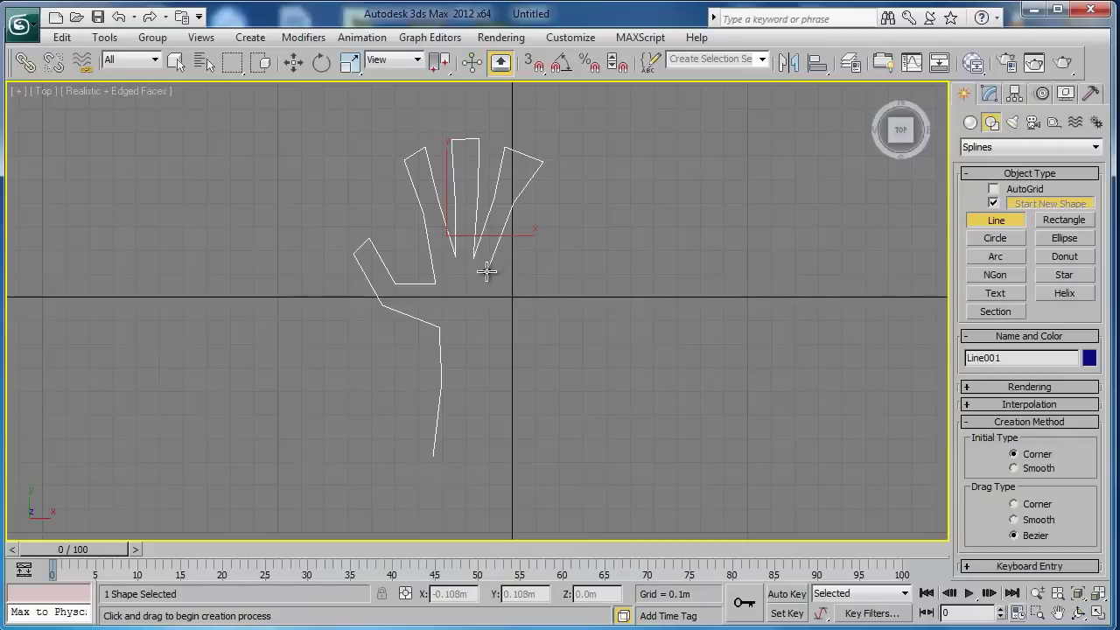
left_click(486, 271)
left_click(522, 239)
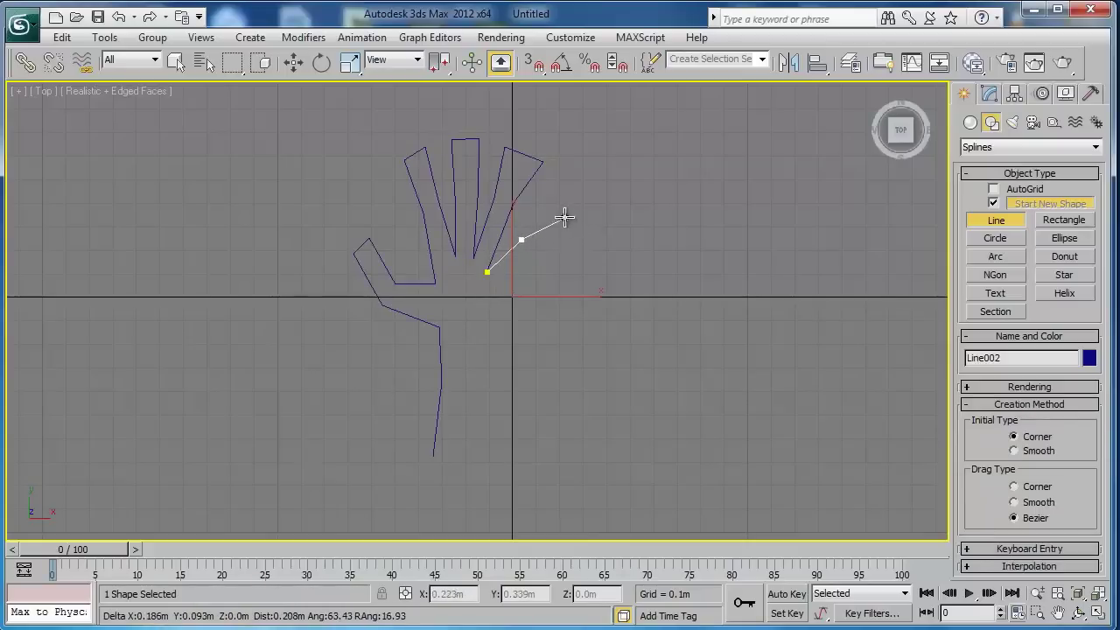
left_click(553, 218)
left_click(559, 242)
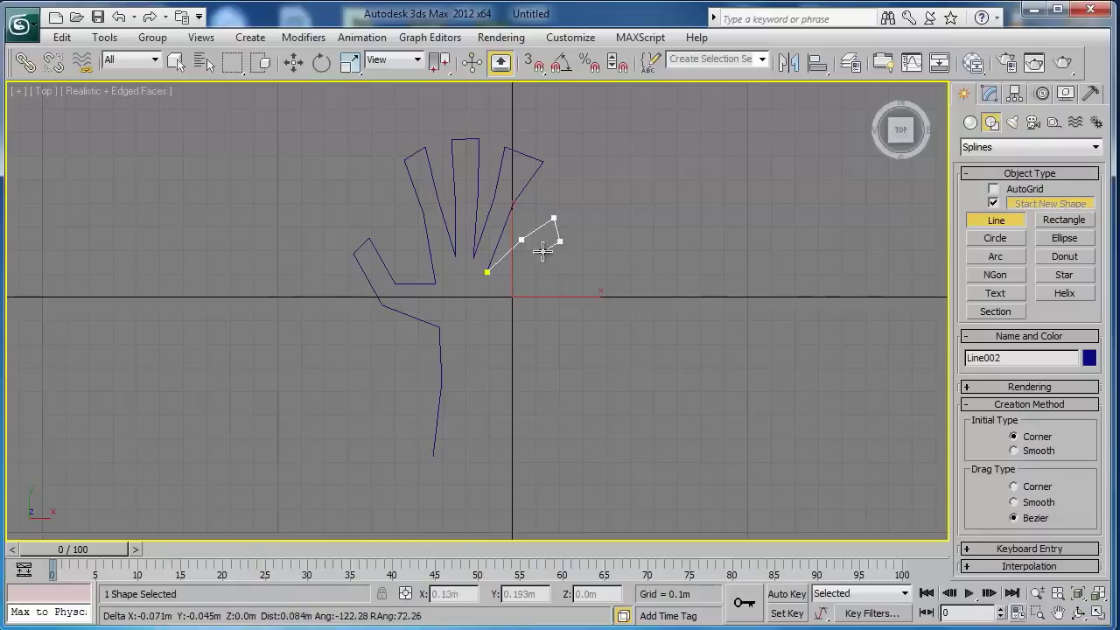
left_click(528, 256)
left_click(495, 281)
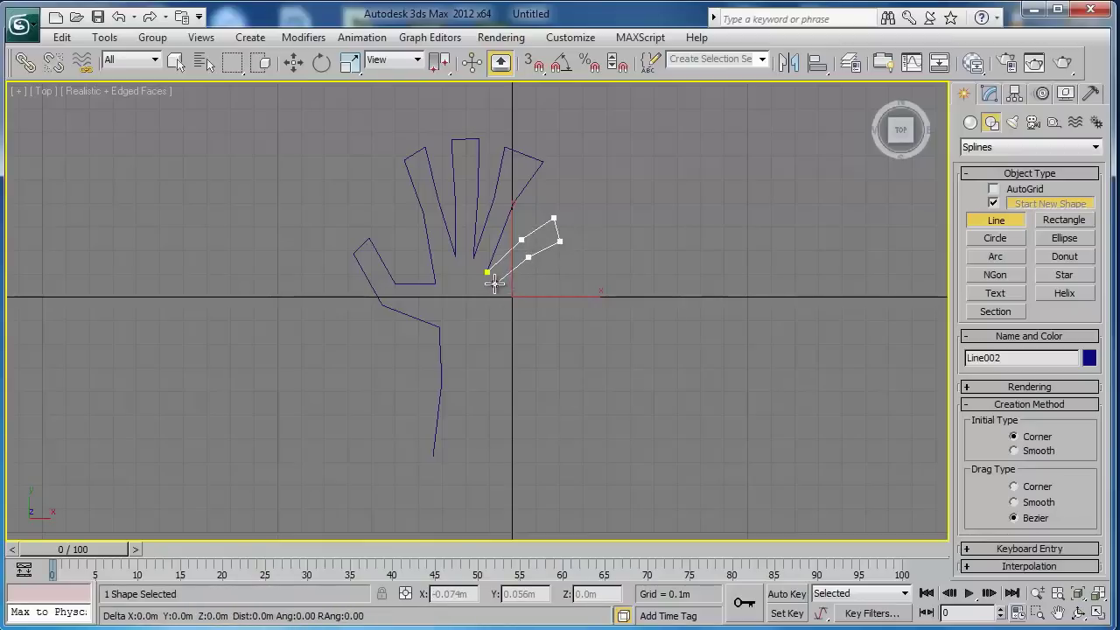
Step: Continue Line002 down the palm's right edge to the wrist bottom, then orbit into perspective
left_click(497, 329)
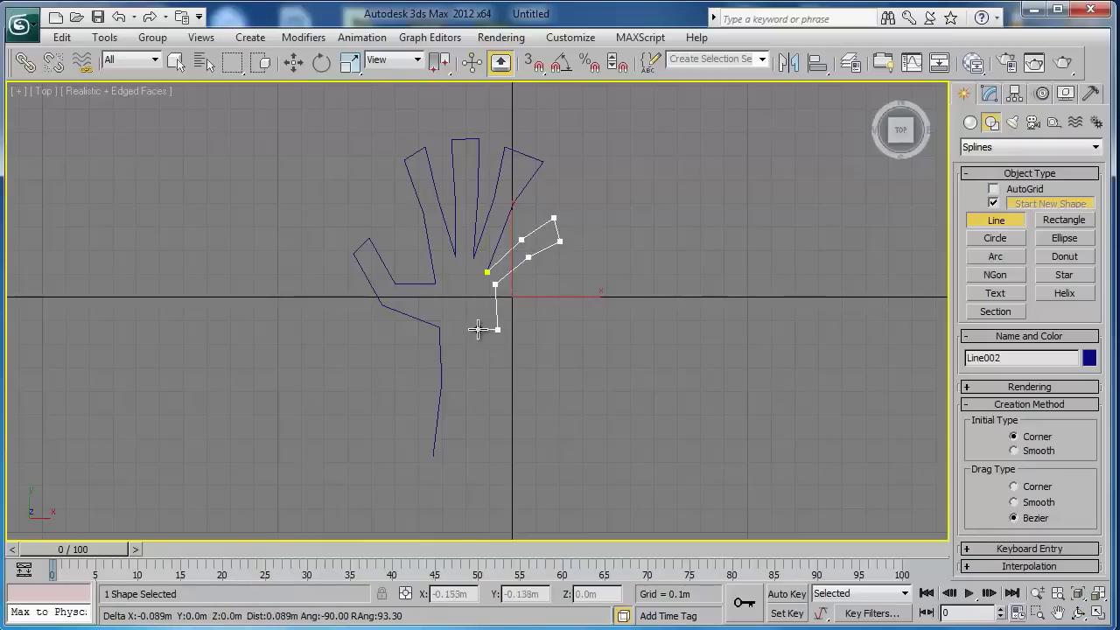
left_click(479, 329)
left_click(475, 395)
left_click(489, 451)
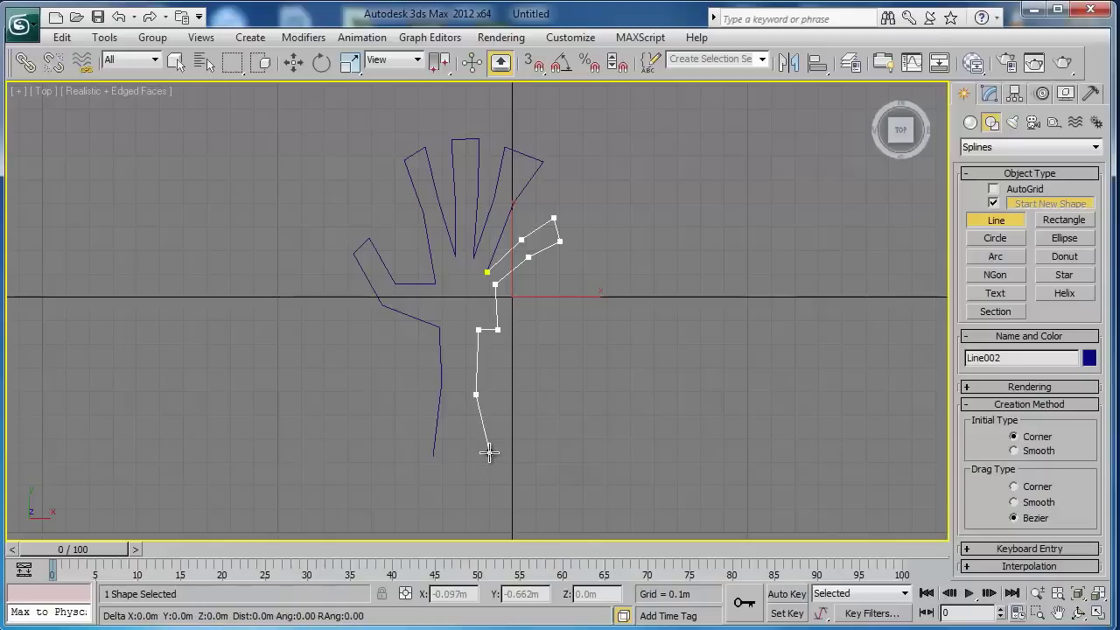
left_click(433, 456)
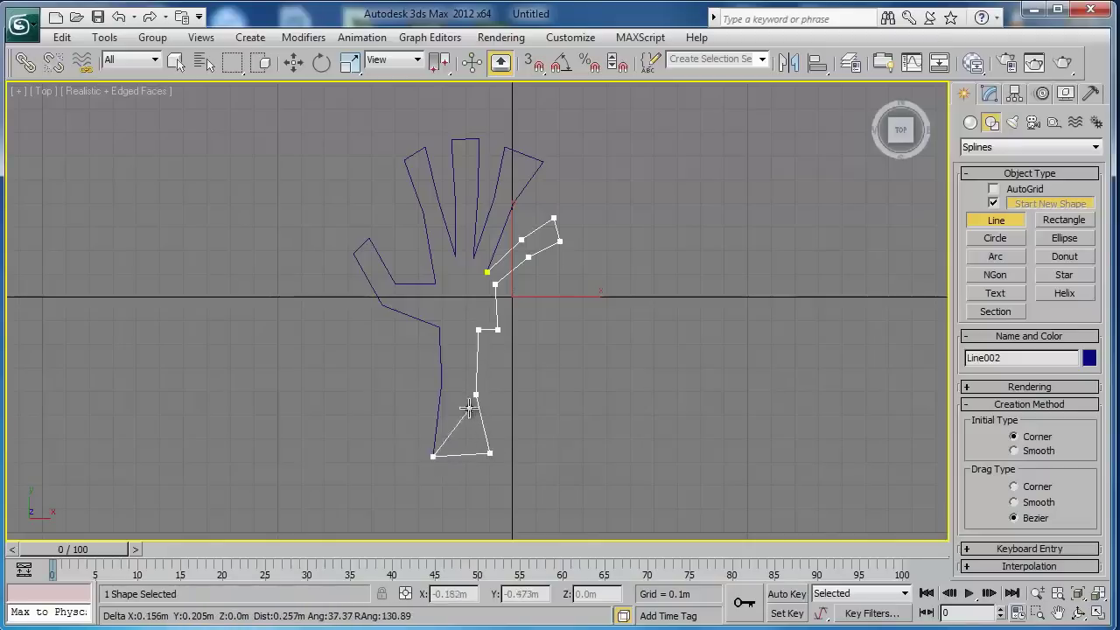
right_click(437, 447)
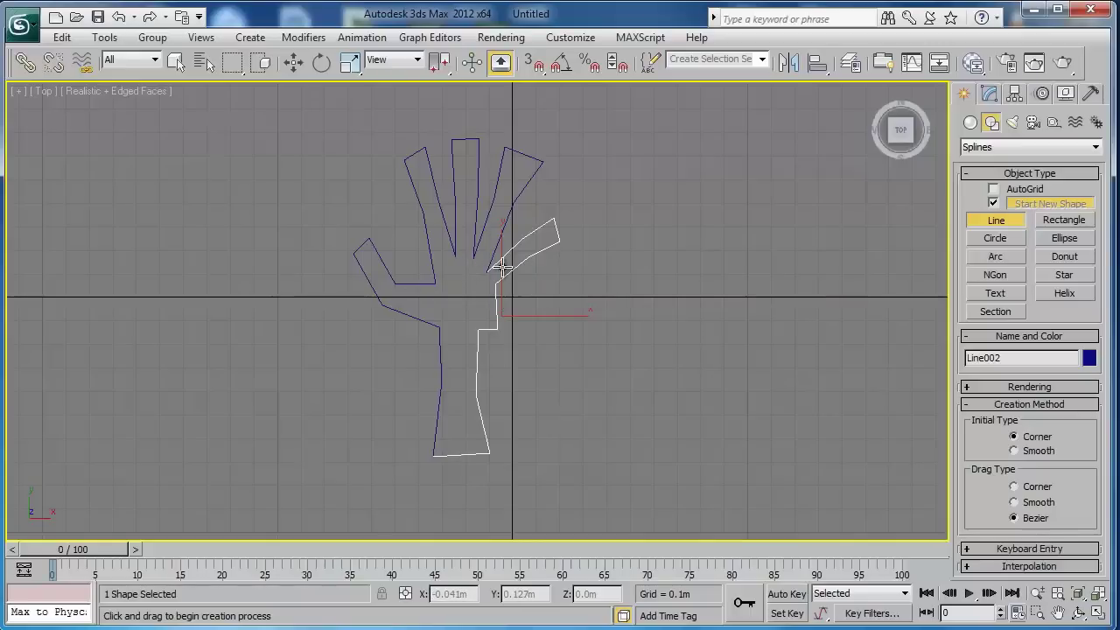
mouse_move(475, 300)
middle_mouse_down("alt")
mouse_move(567, 214)
mouse_move(560, 205)
middle_mouse_up("alt")
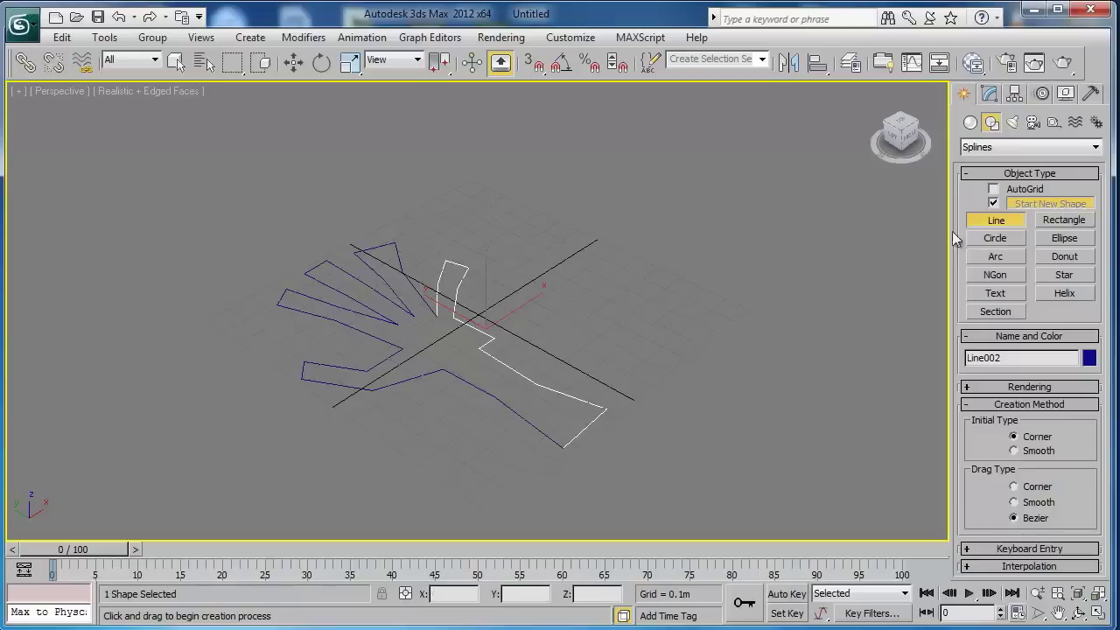
Step: Switch to Select and Move (W) and select Line001, the first hand spline
key("w")
middle_click_drag(482, 348, 488, 324, "alt")
left_click(461, 352)
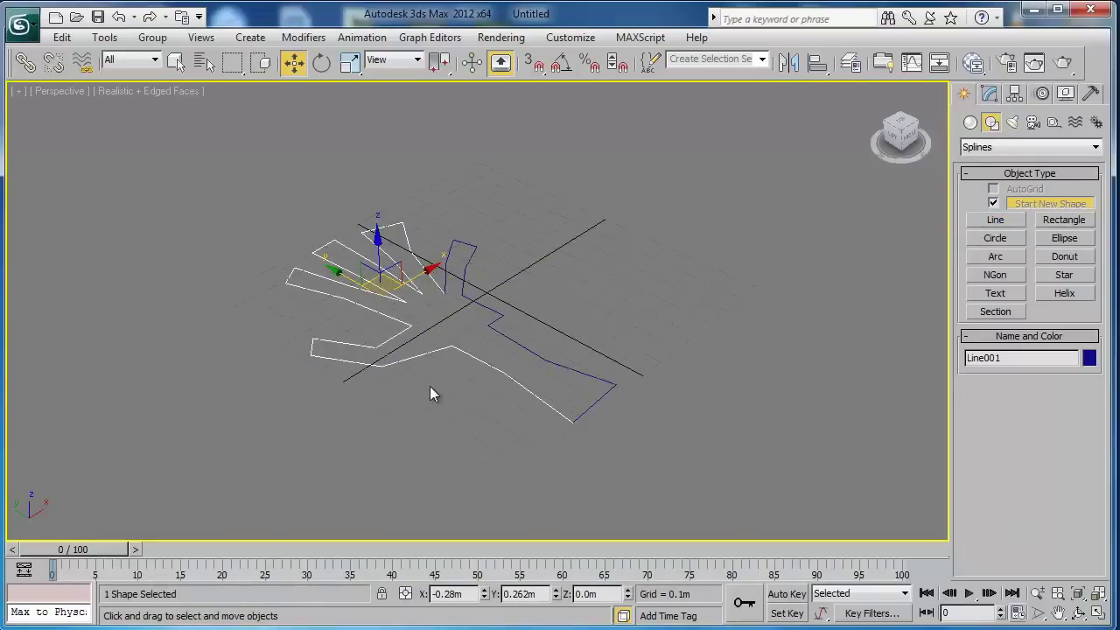
left_click(485, 329)
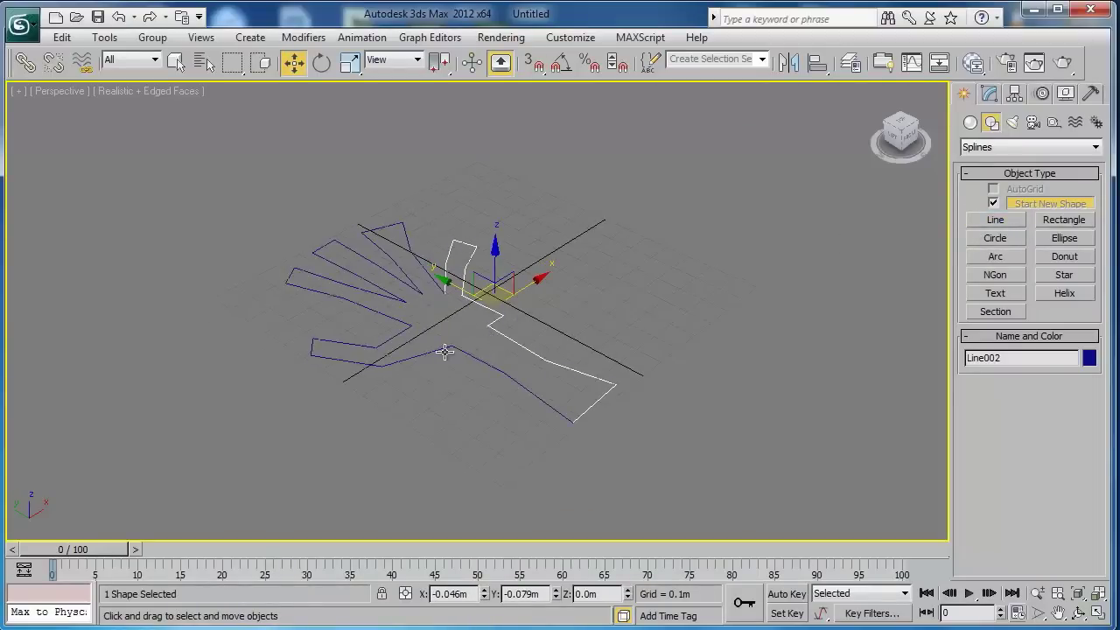
scroll(445, 352, "up", 5)
scroll(457, 330, "down", 3)
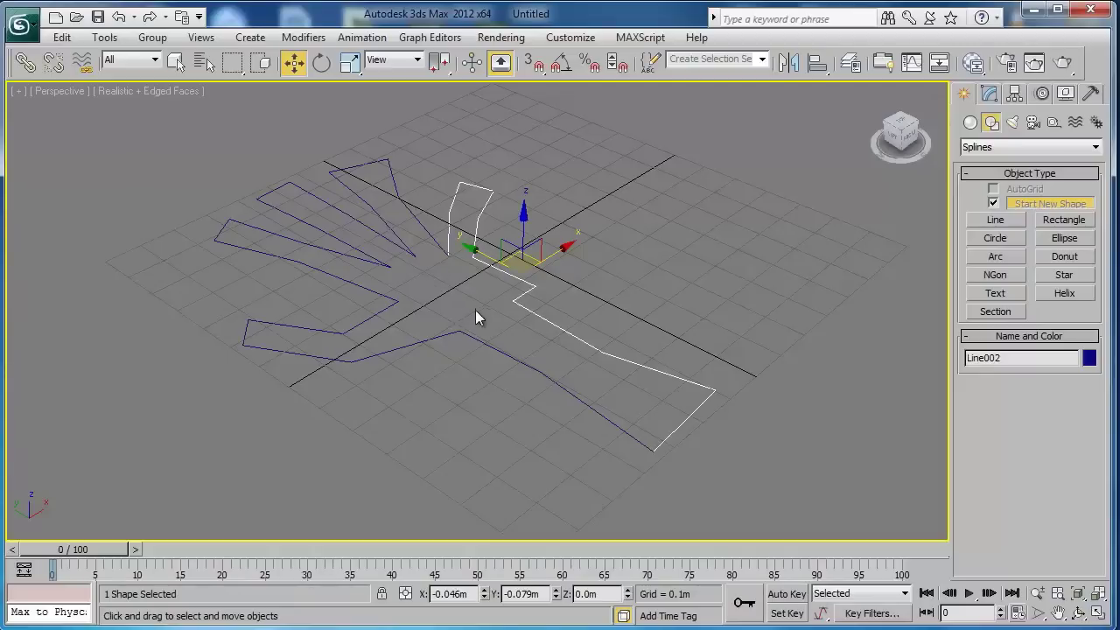
left_click(444, 336)
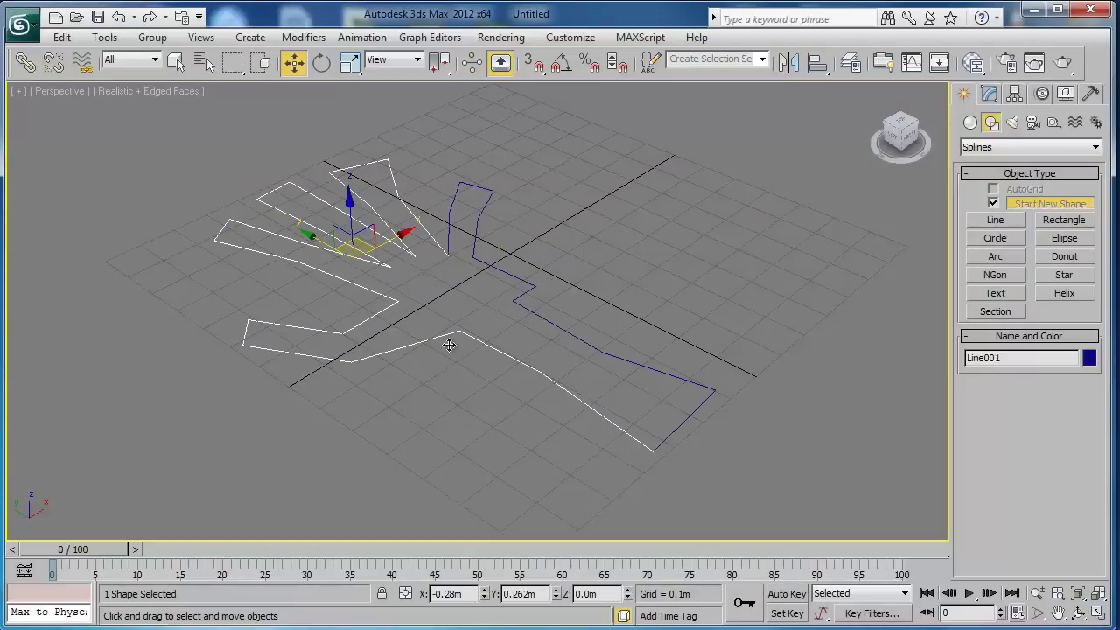
Step: Attach the blue Line002 outline to Line001
right_click(471, 295)
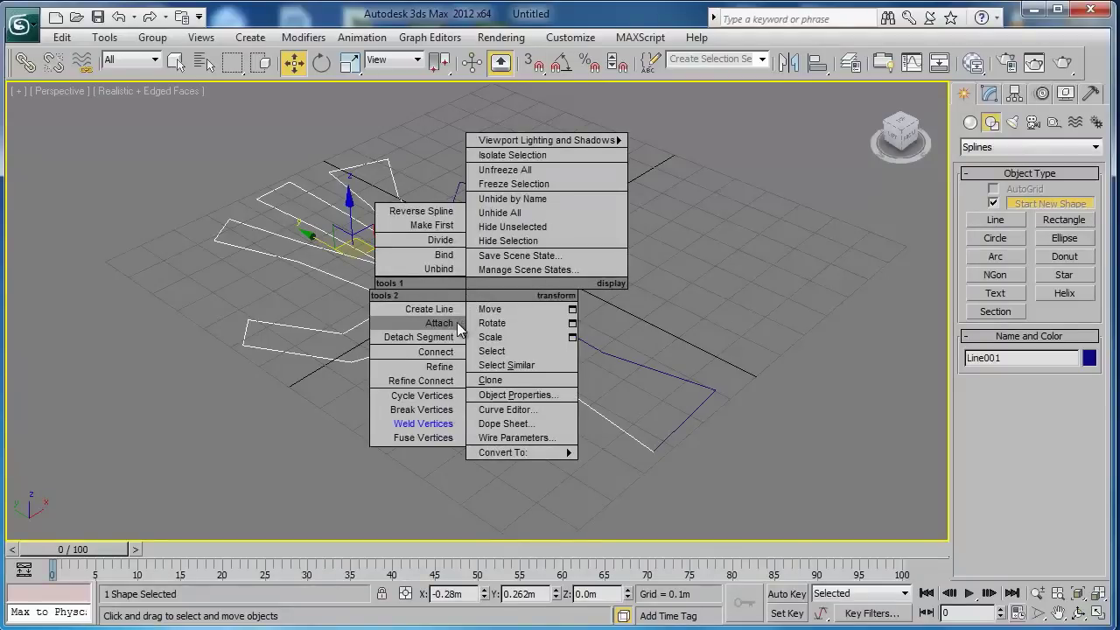
left_click(448, 325)
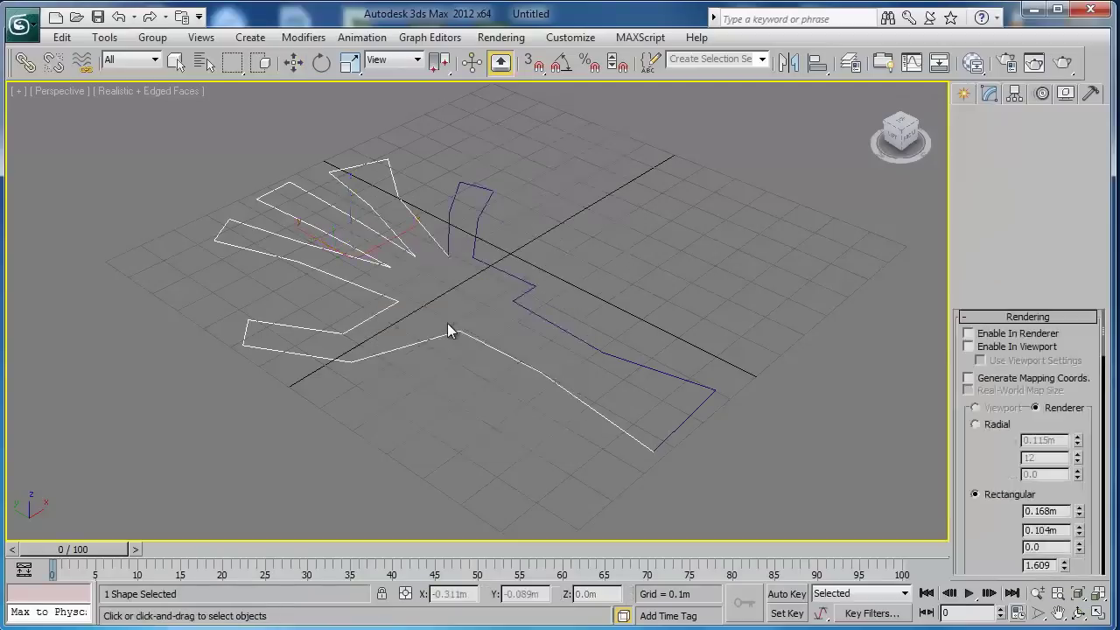
left_click(517, 304)
key("w")
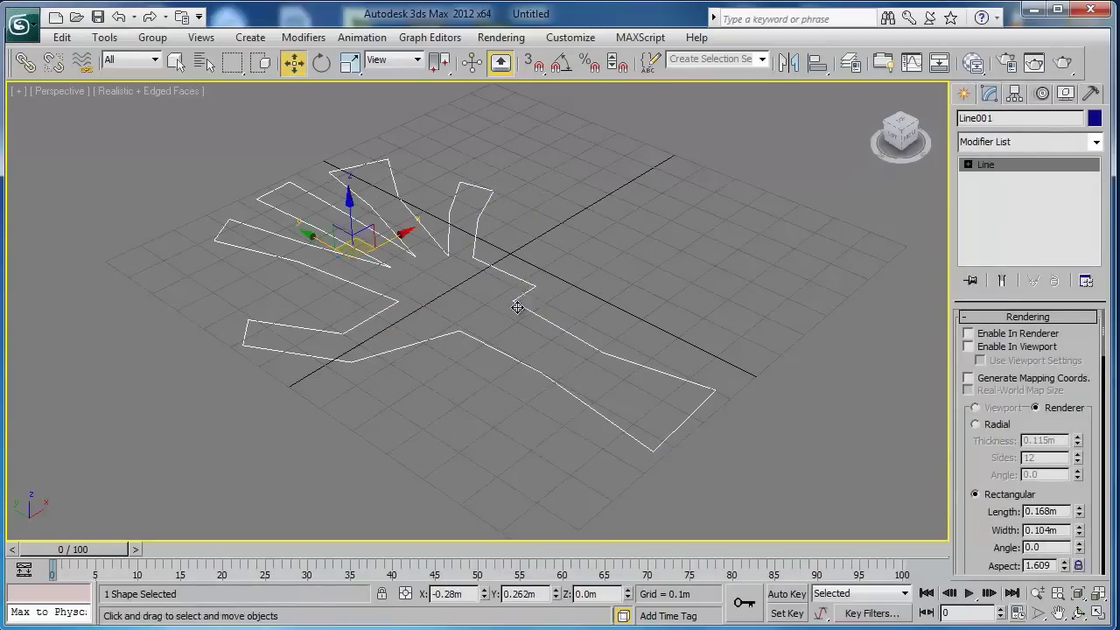
Step: Add an Extrude modifier to the combined hand outline (0.355m, 7 segments)
left_click(998, 142)
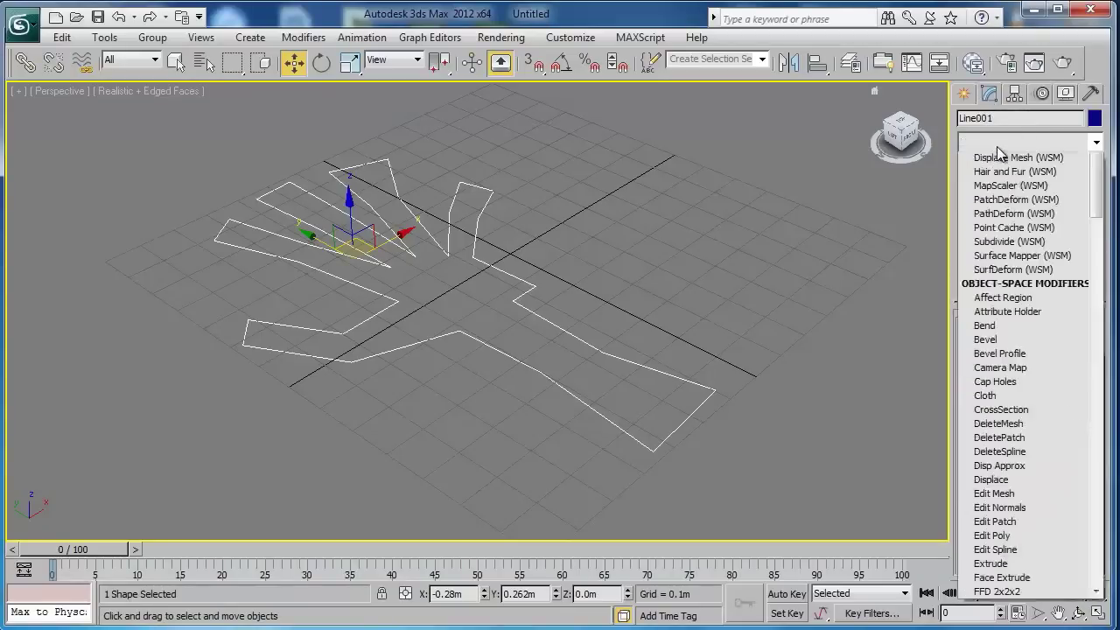
scroll(1062, 282, "down", 2)
scroll(1060, 289, "down", 3)
scroll(1059, 289, "down", 1)
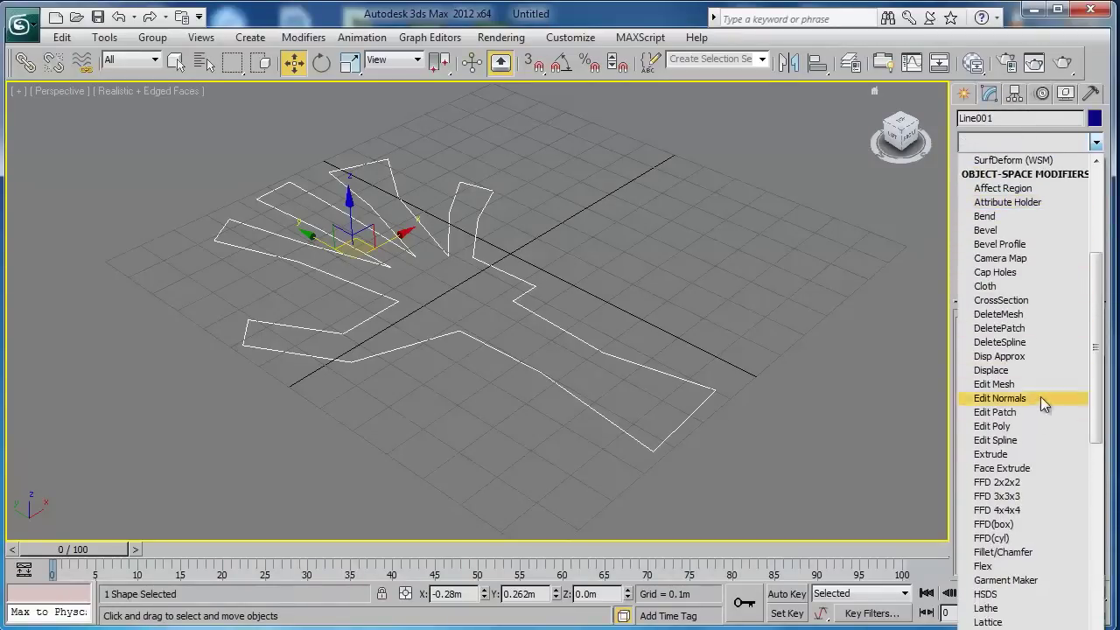
left_click(1029, 454)
middle_click_drag(491, 268, 347, 320, "alt")
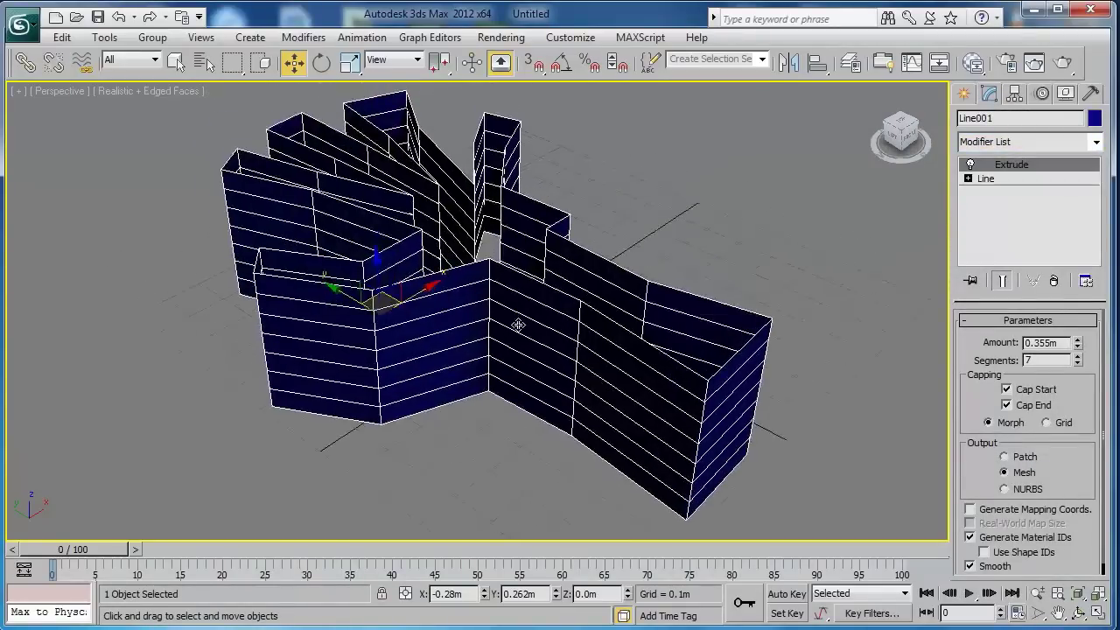
Step: Set the Extrude to 1 segment and lower its Amount to 0.16m
right_click(1078, 363)
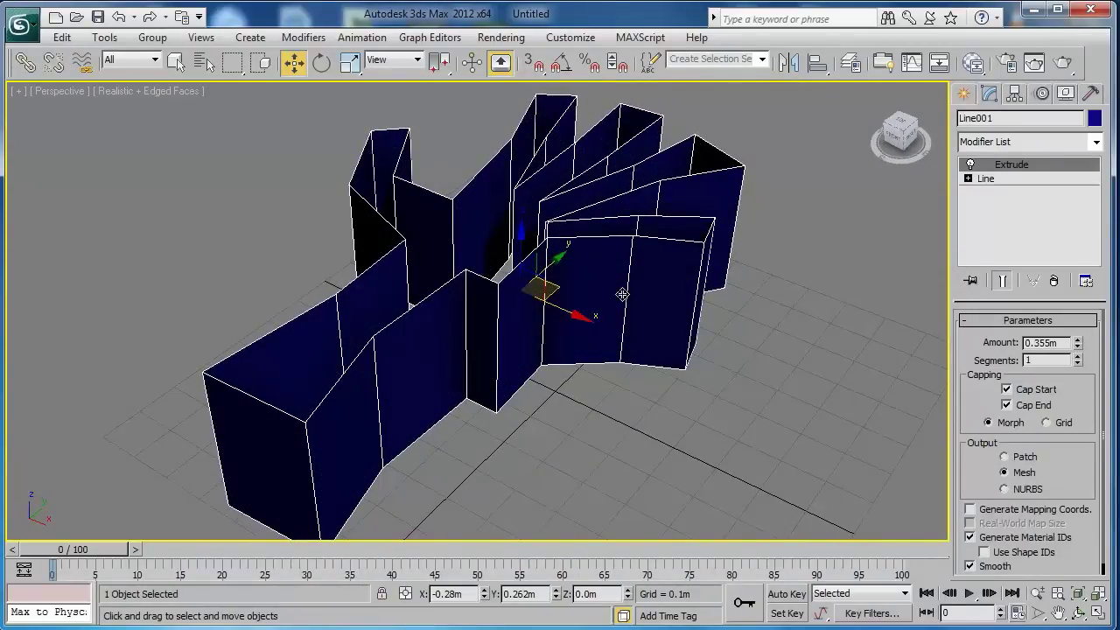
mouse_move(622, 295)
middle_mouse_down("alt")
mouse_move(516, 317)
mouse_move(617, 288)
middle_mouse_up("alt")
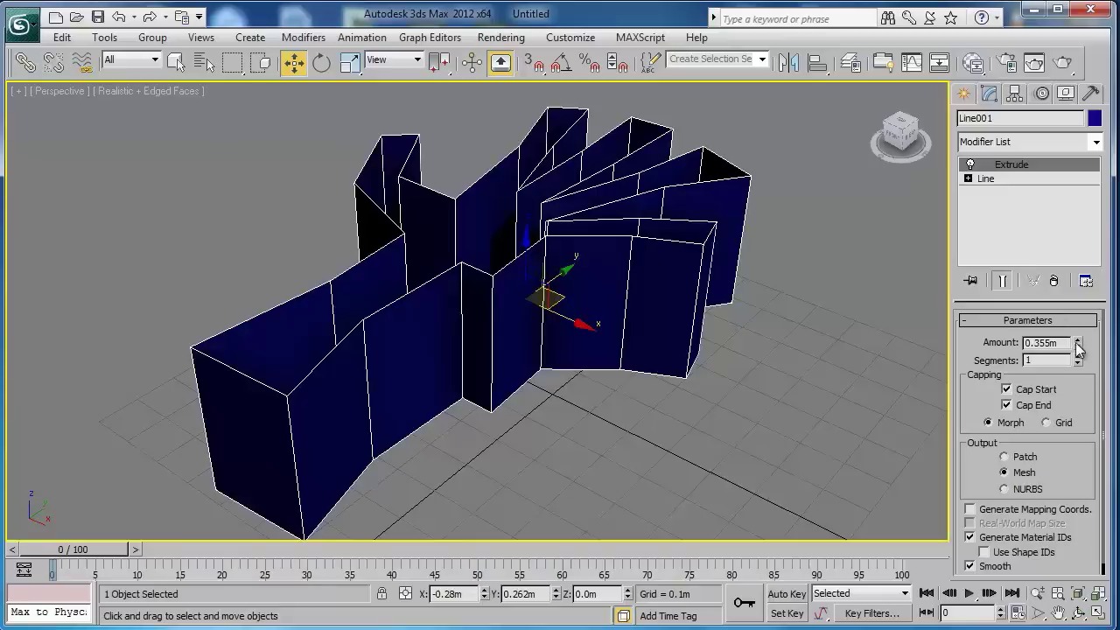
left_click_drag(1077, 342, 1085, 378)
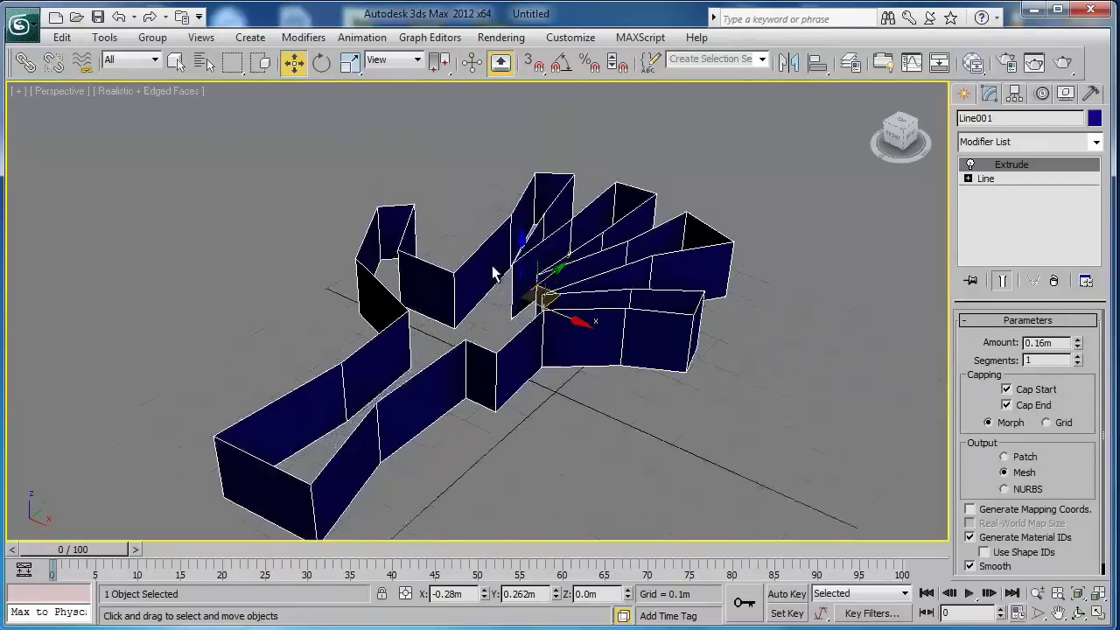
mouse_move(493, 268)
middle_mouse_down("alt")
mouse_move(624, 287)
mouse_move(602, 299)
mouse_move(570, 280)
middle_mouse_up("alt")
scroll(450, 257, "up", 3)
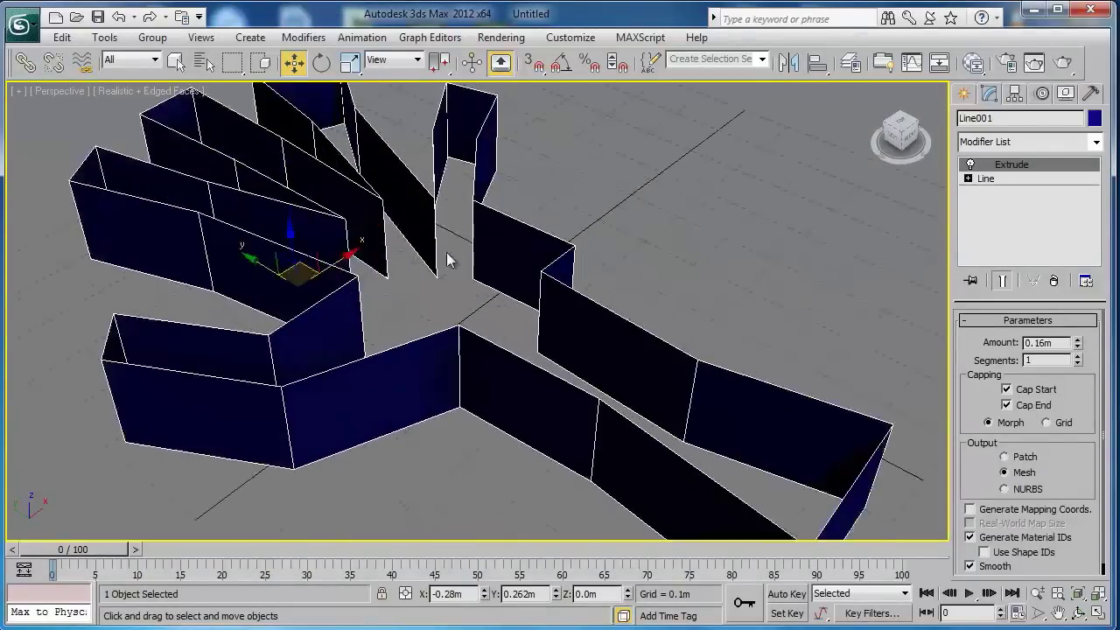
scroll(453, 258, "down", 3)
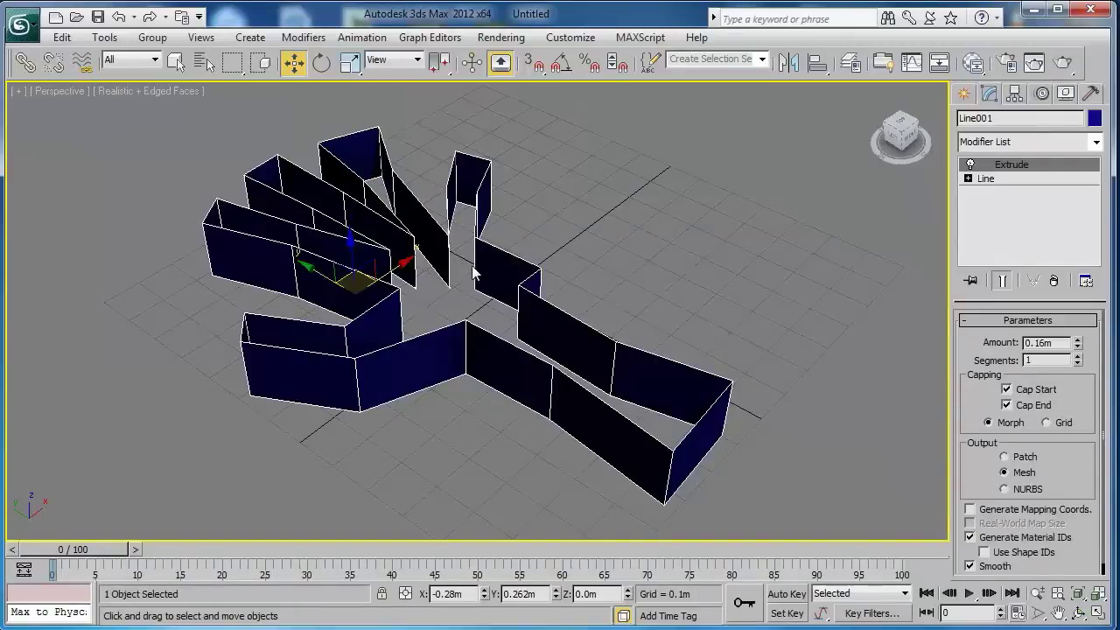
scroll(472, 271, "up", 2)
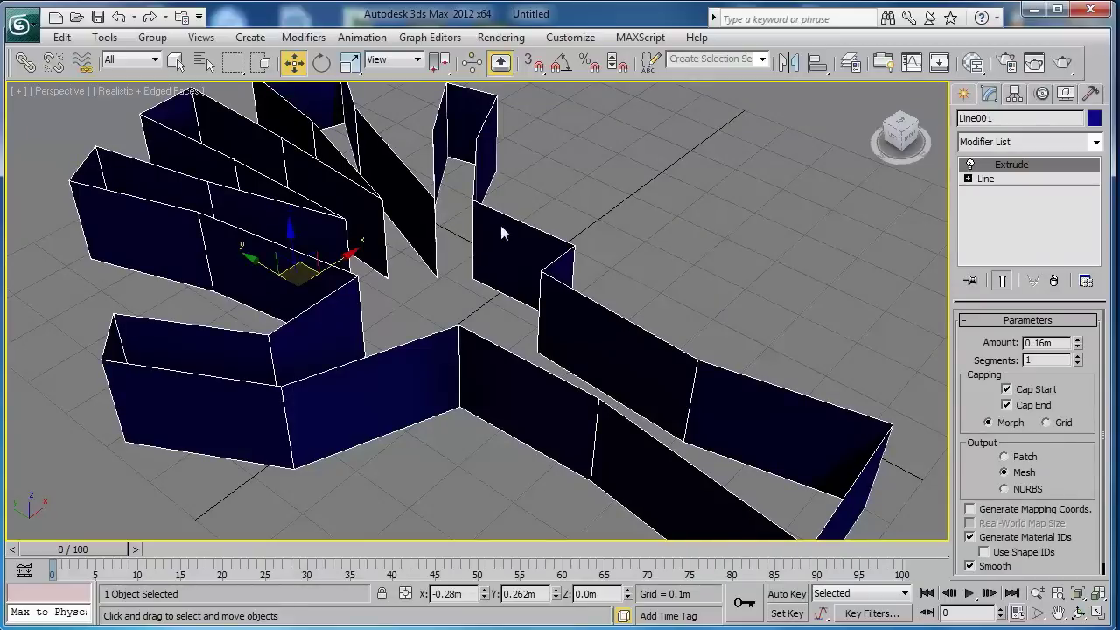
Step: Return to the Line level below Extrude and enable Vertex sub-object editing
left_click(1005, 177)
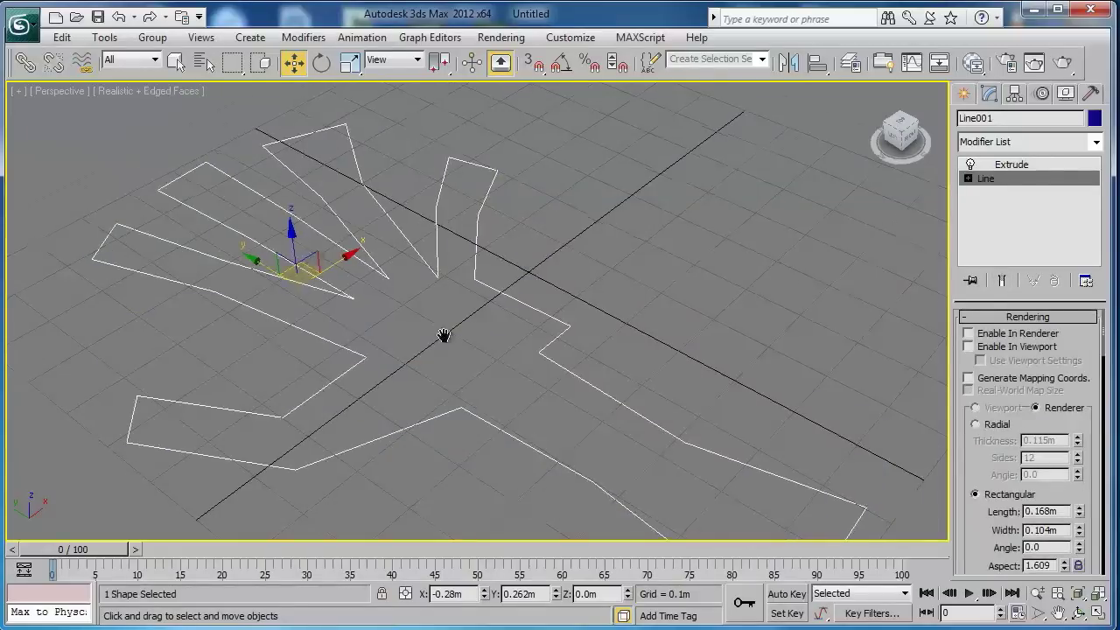
scroll(446, 323, "down", 2)
scroll(459, 271, "down", 2)
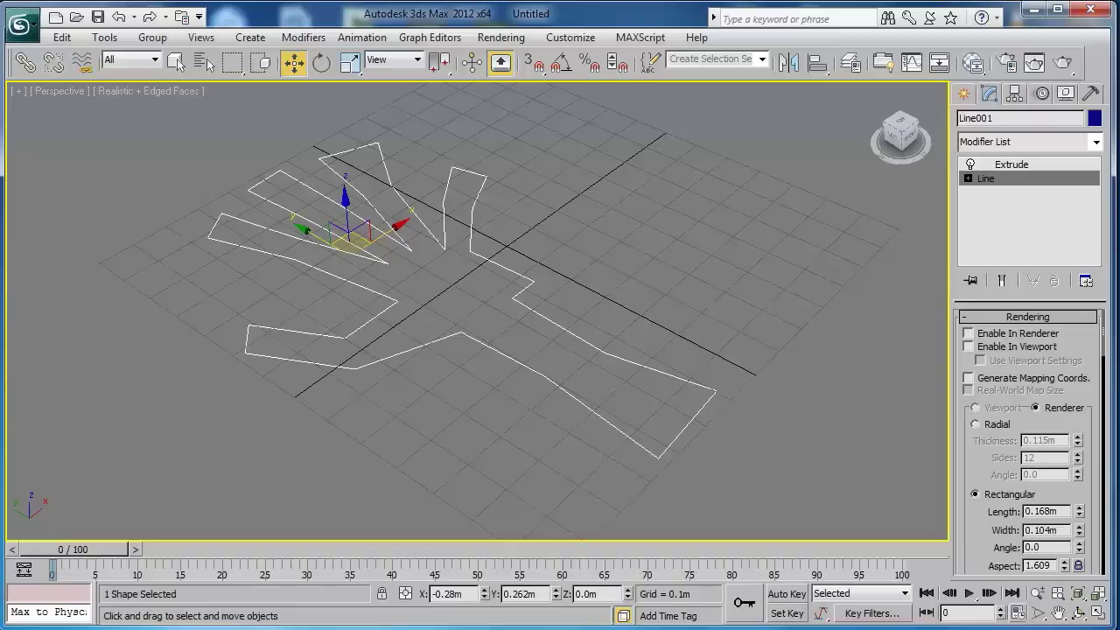
left_click(1070, 319)
left_click(1006, 376)
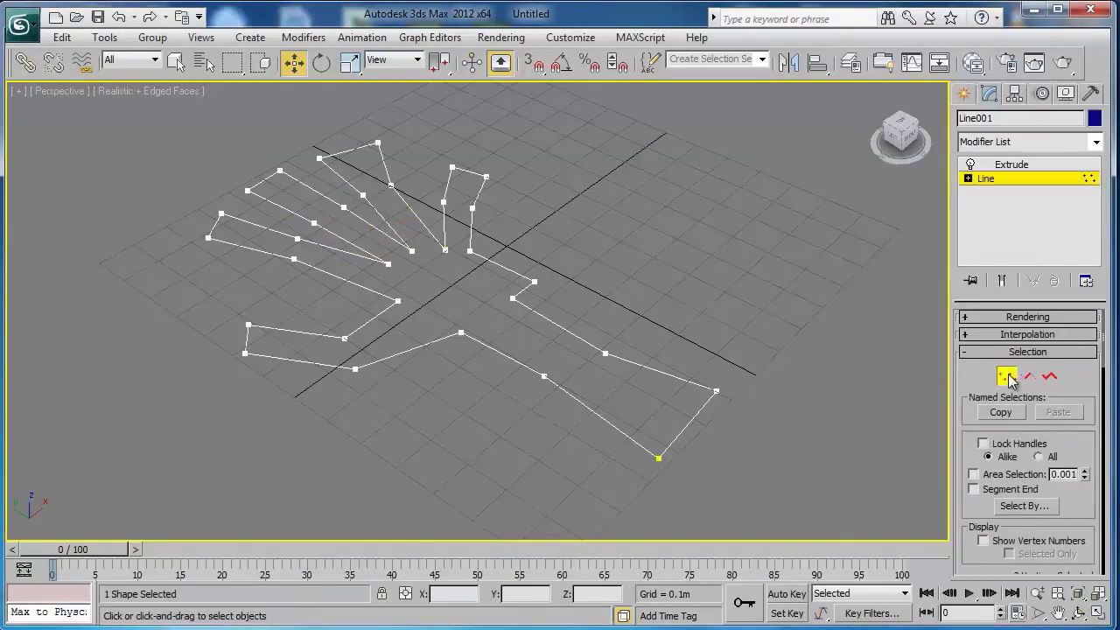
left_click(1007, 384)
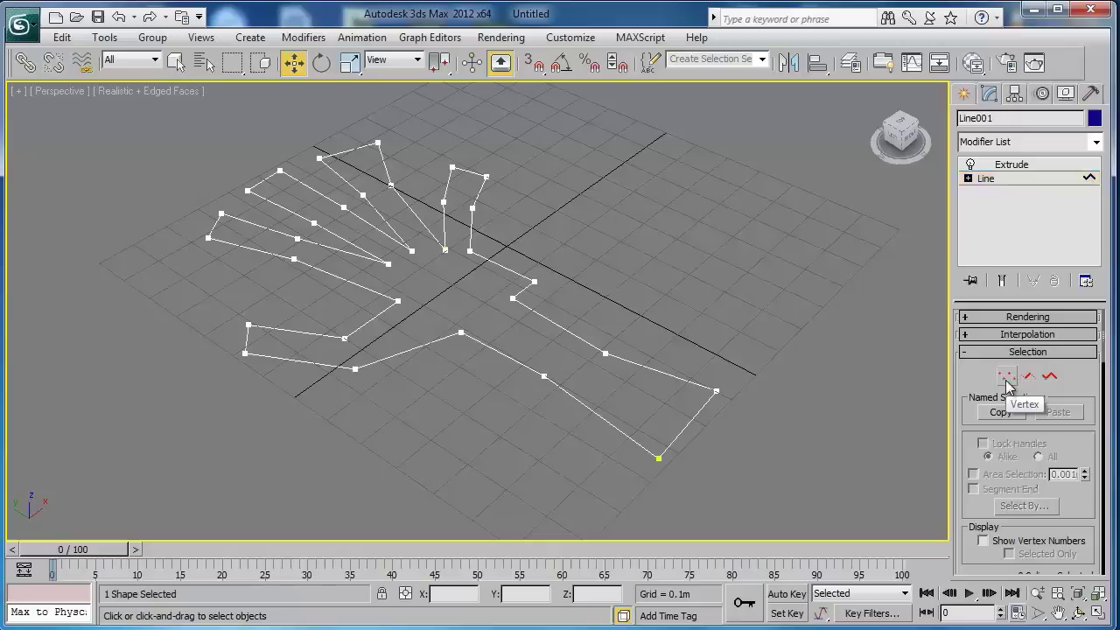
left_click(1007, 381)
left_click(1008, 379)
left_click(1009, 376)
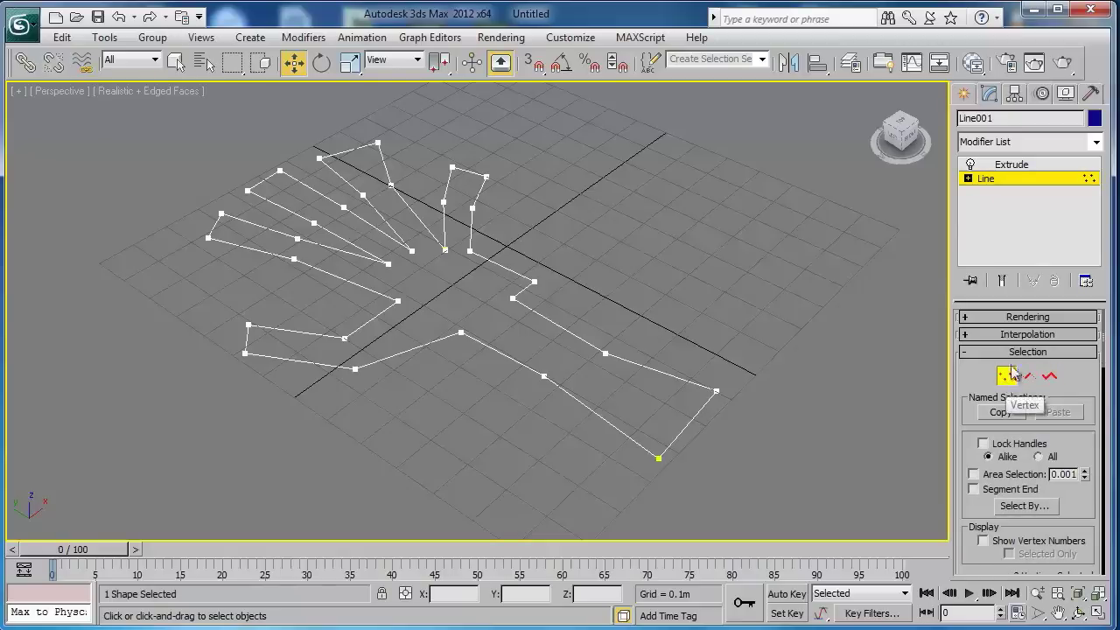
left_click(1008, 378)
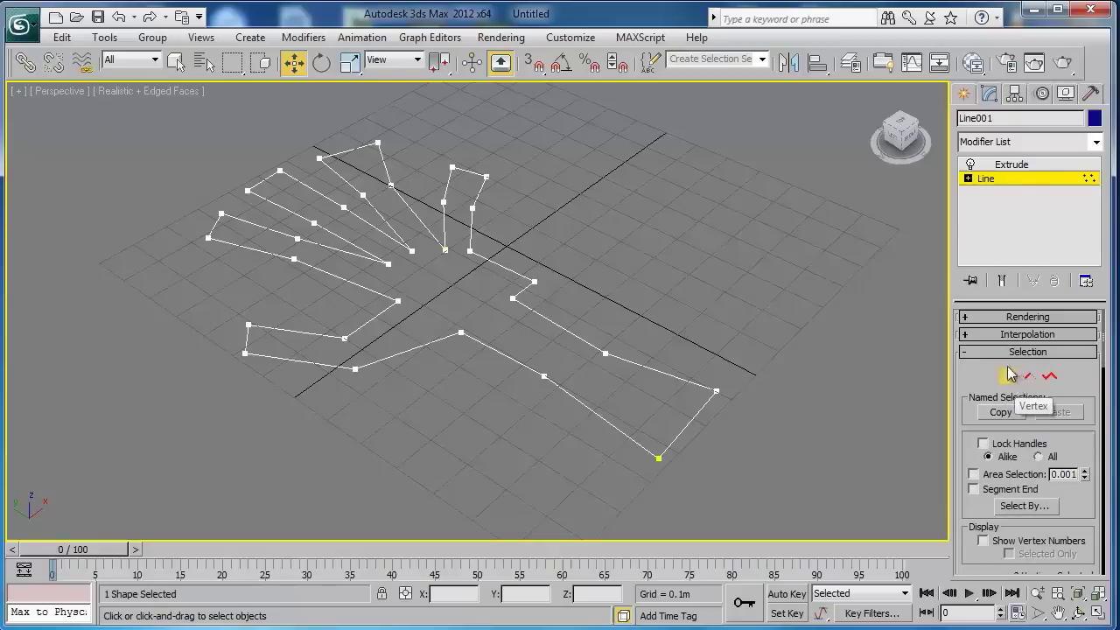
left_click(1007, 374)
Step: Zoom to the junction and box-select the two coincident endpoint vertices
scroll(525, 305, "up", 1)
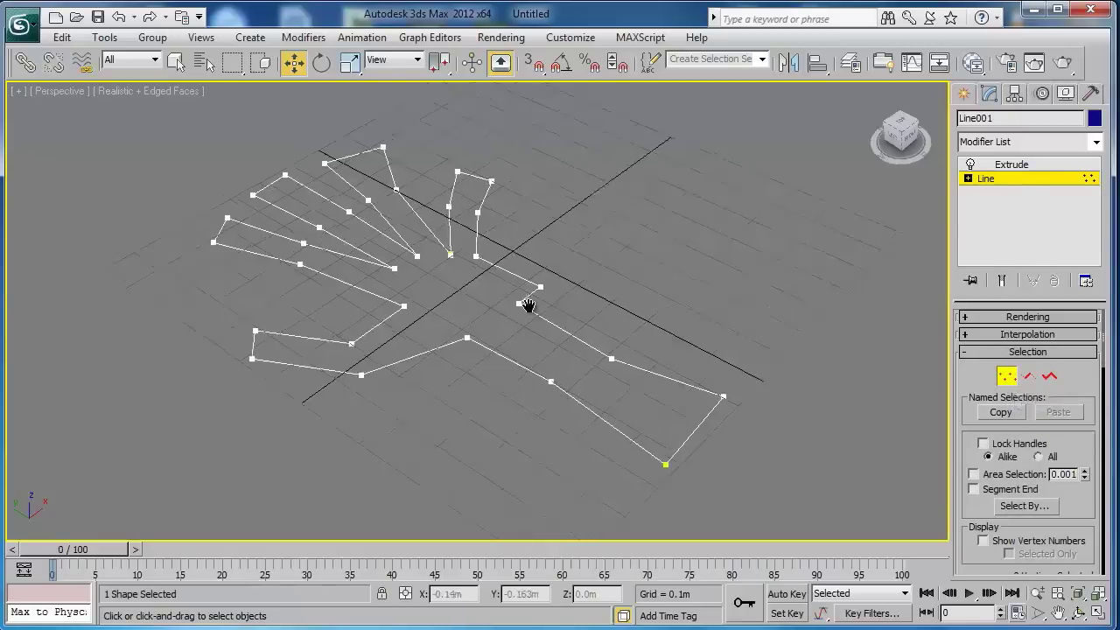
scroll(491, 279, "up", 2)
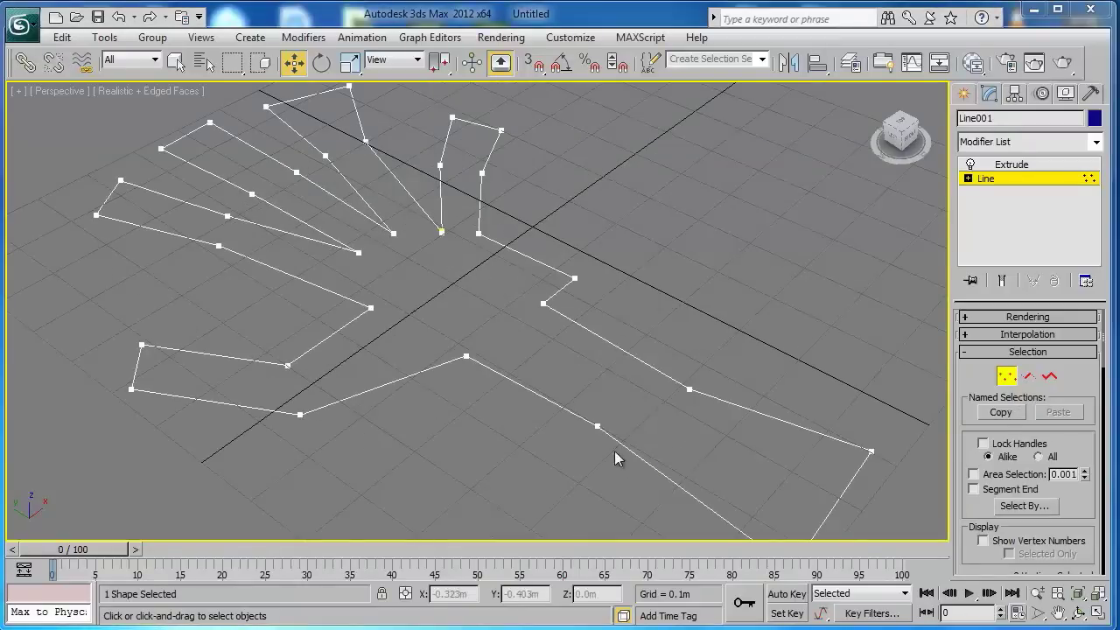
middle_click_drag(593, 393, 608, 407)
scroll(533, 324, "up", 1)
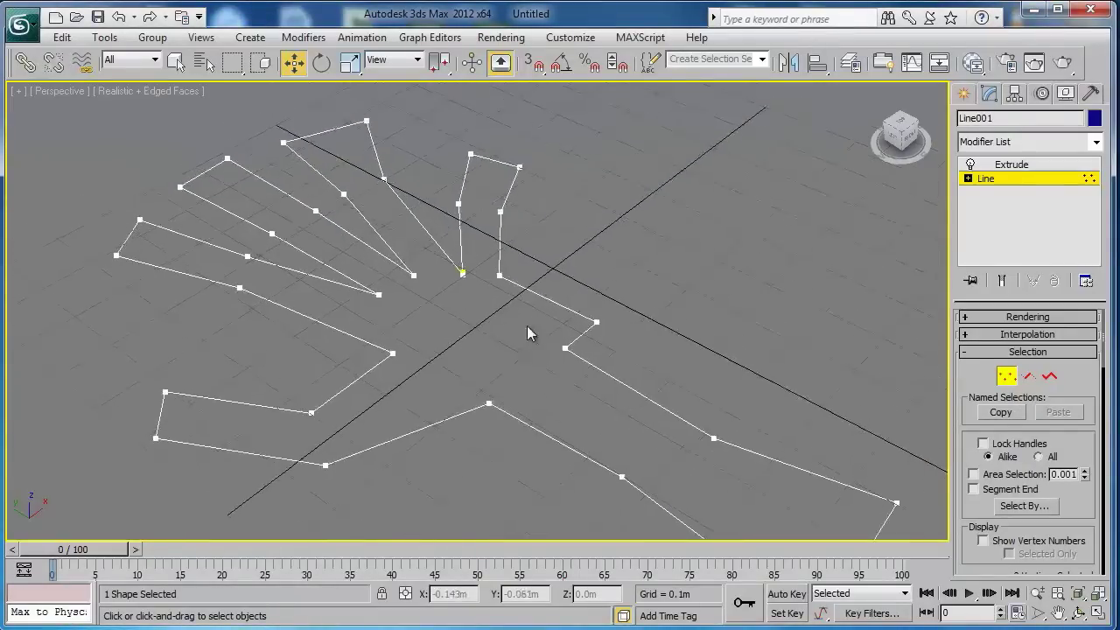
scroll(455, 280, "up", 2)
left_click_drag(404, 191, 448, 235)
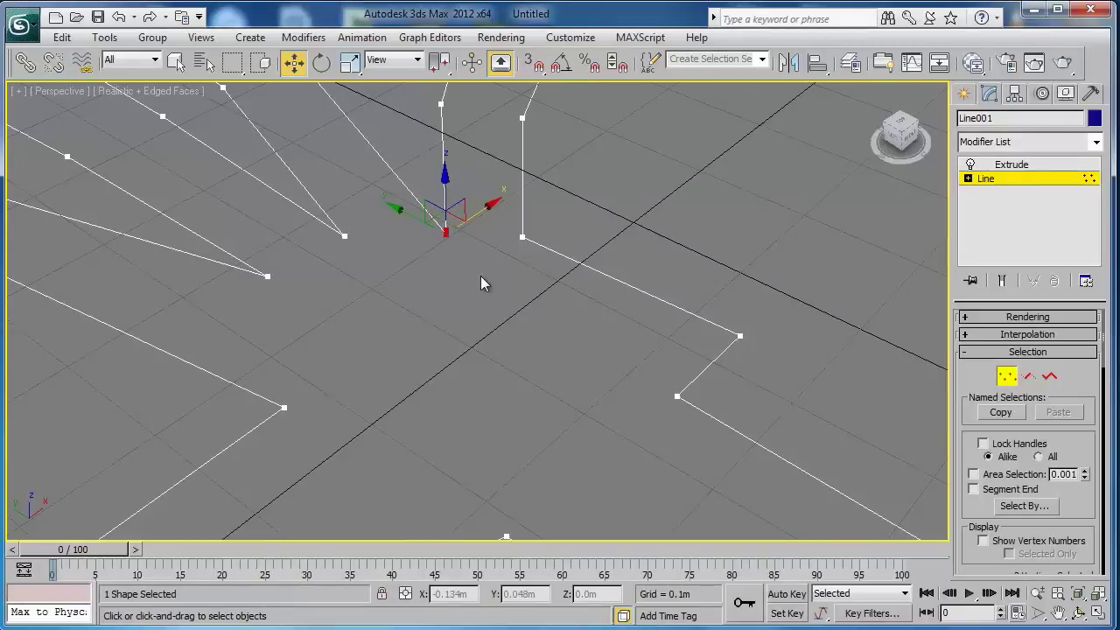
scroll(478, 276, "up", 3)
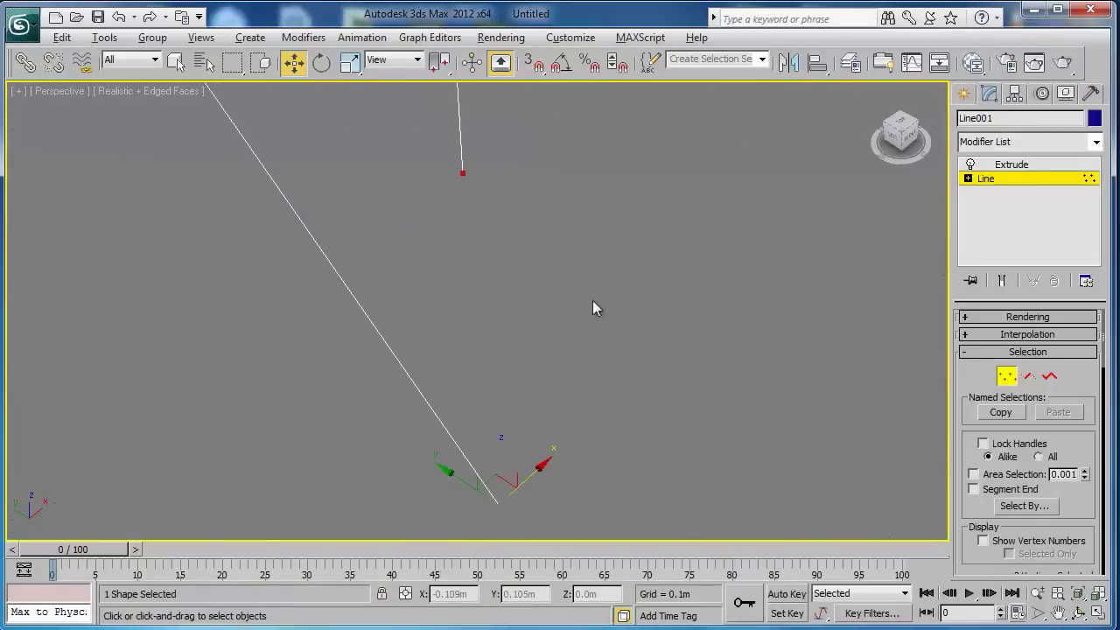
scroll(525, 293, "up", 2)
mouse_move(523, 298)
middle_mouse_down("alt")
mouse_move(513, 290)
mouse_move(563, 283)
mouse_move(554, 274)
mouse_move(507, 292)
middle_mouse_up("alt")
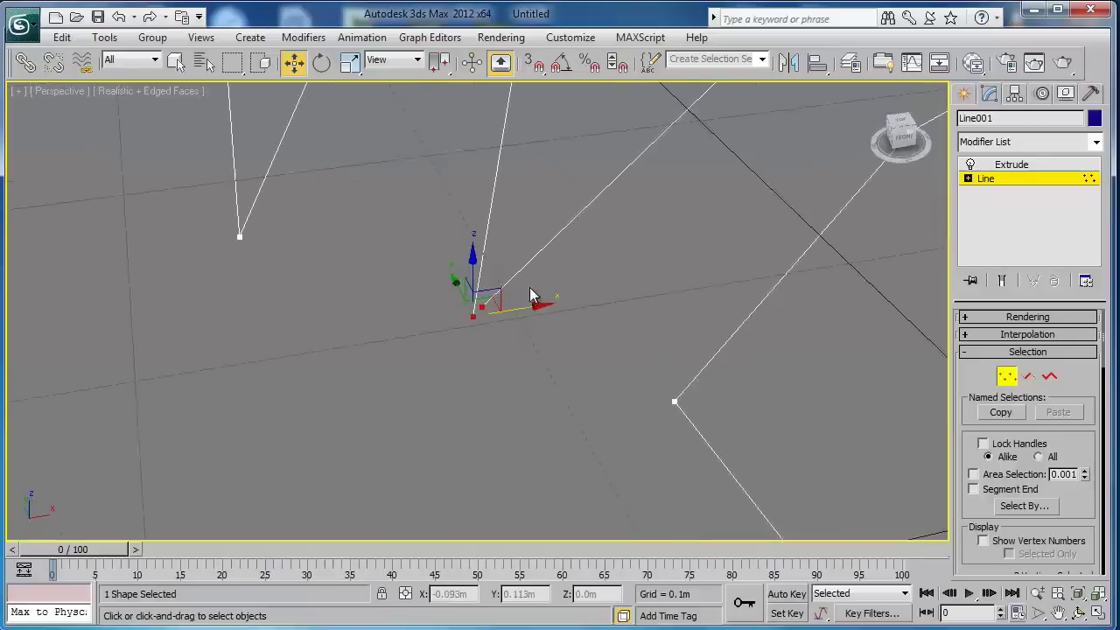
middle_click_drag(675, 400, 652, 396)
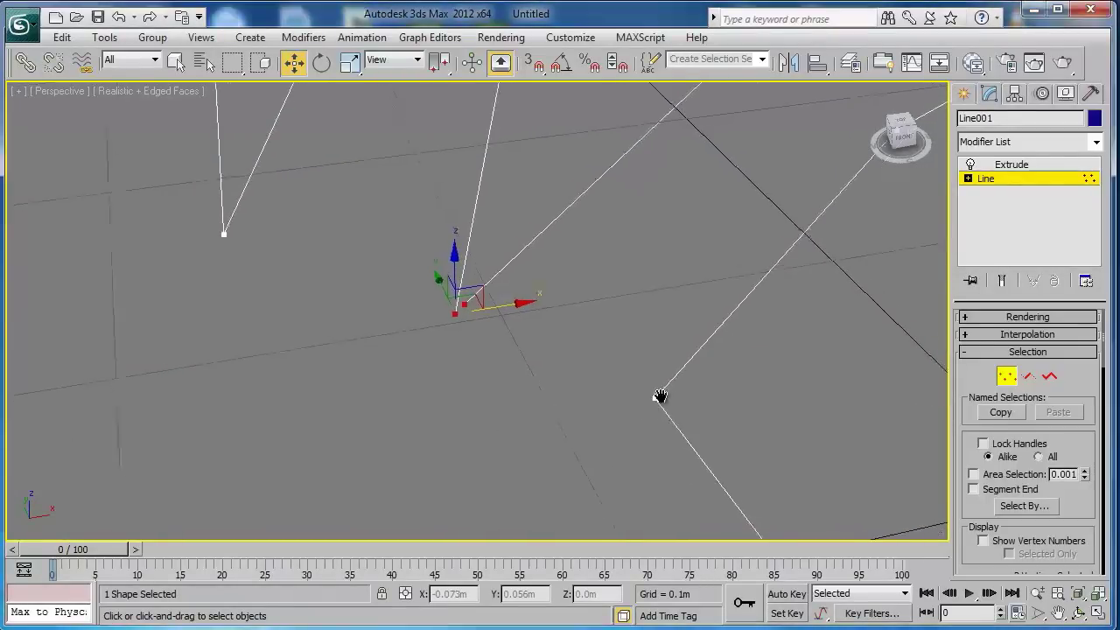
mouse_move(539, 368)
middle_mouse_down("alt")
mouse_move(560, 367)
mouse_move(502, 318)
middle_mouse_up("alt")
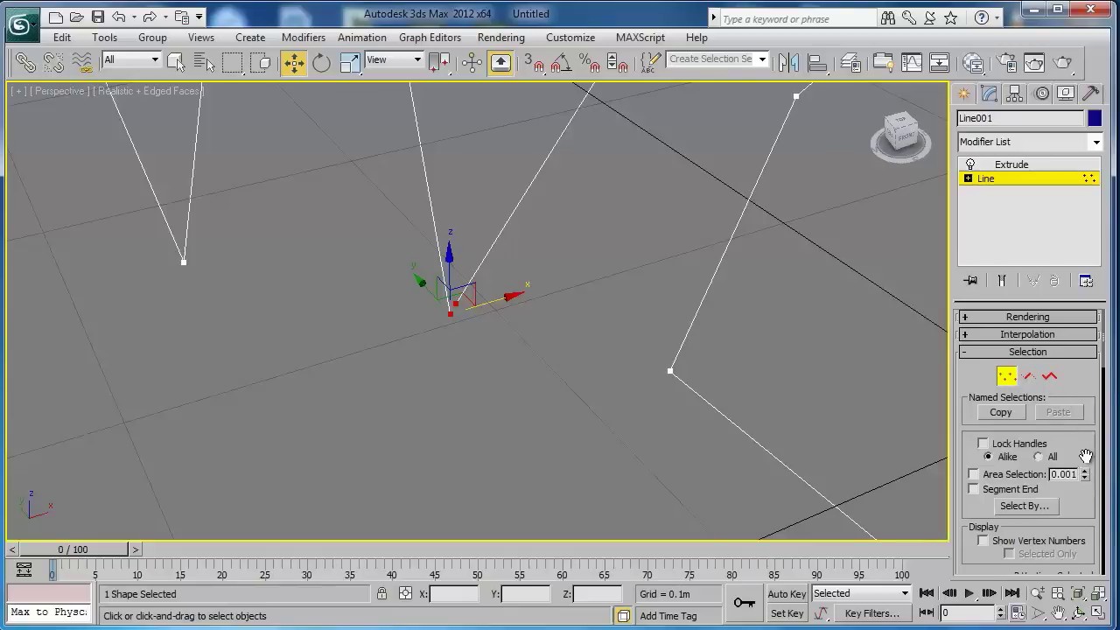
Step: Fuse the overlapping junction vertices, then test-move one and undo the move
scroll(1093, 385, "down", 2)
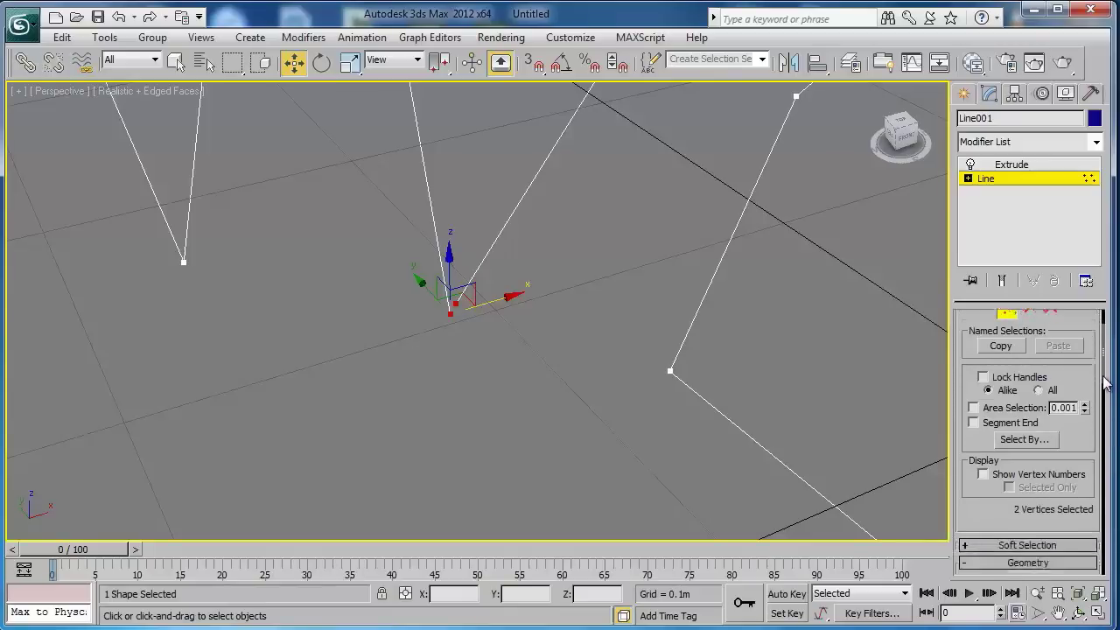
scroll(1084, 392, "down", 2)
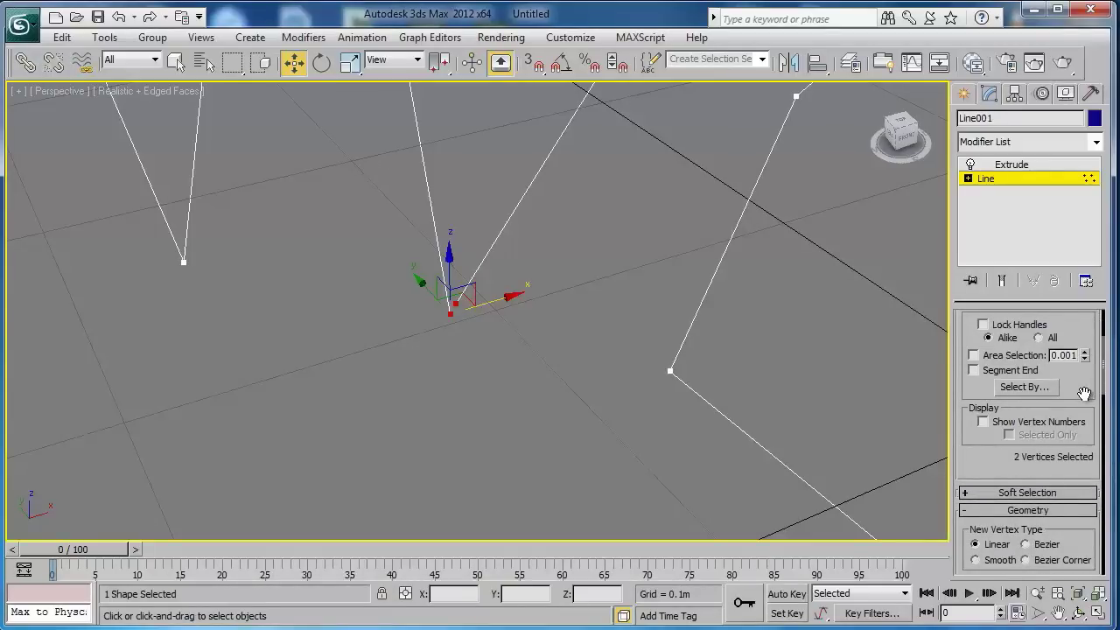
scroll(1084, 394, "down", 2)
scroll(1084, 393, "down", 2)
scroll(1084, 394, "down", 2)
scroll(1084, 384, "down", 2)
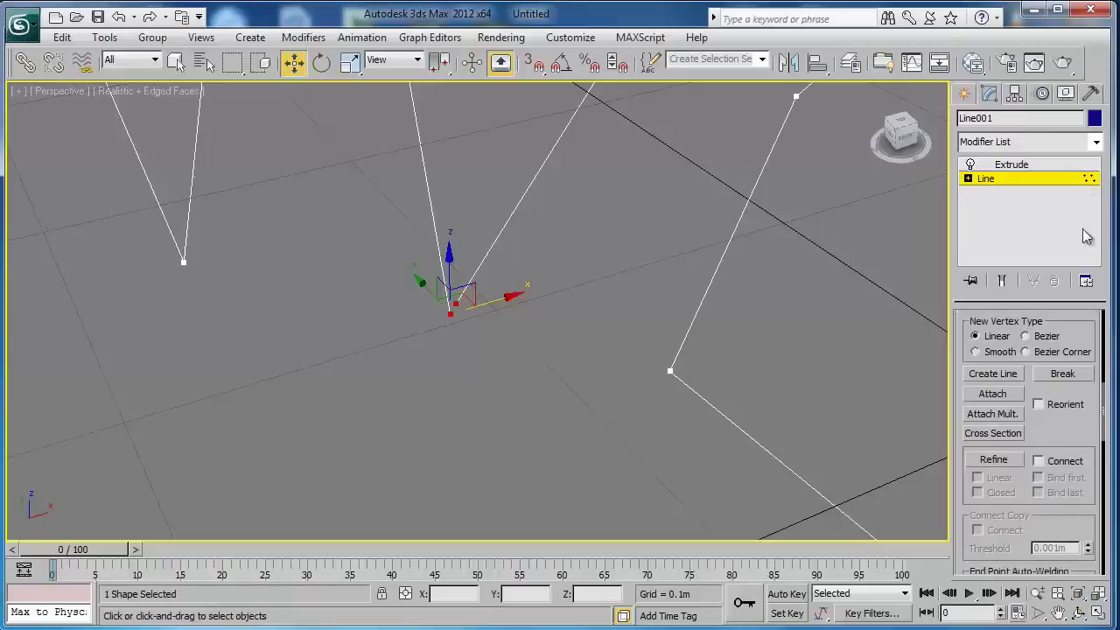
left_click_drag(1083, 433, 1069, 284)
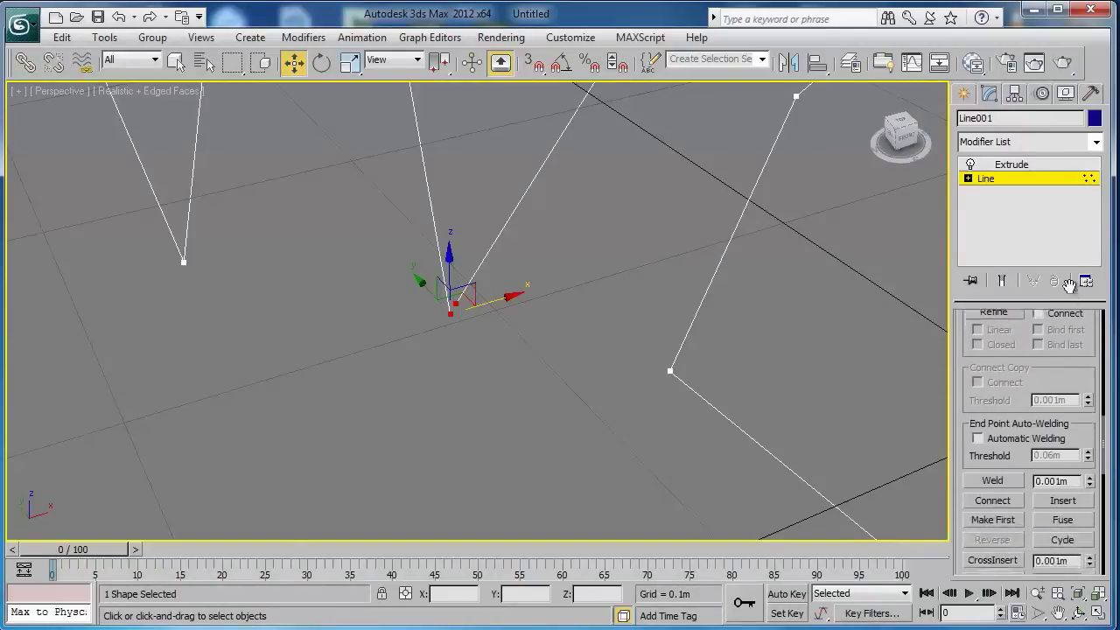
scroll(1069, 284, "down", 2)
scroll(1069, 284, "down", 1)
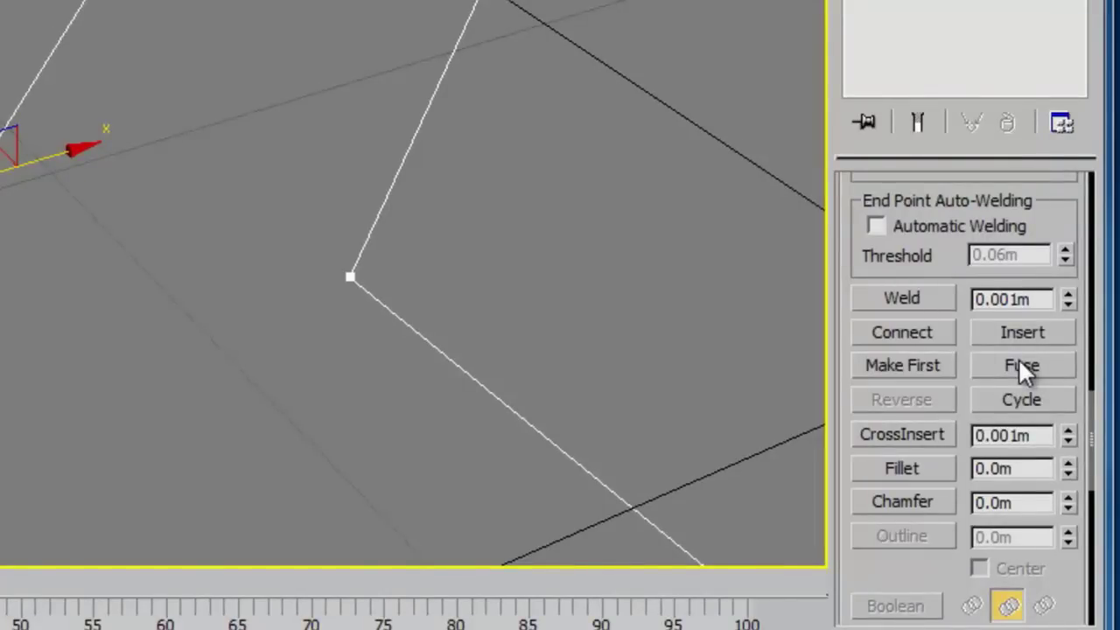
left_click(1019, 363)
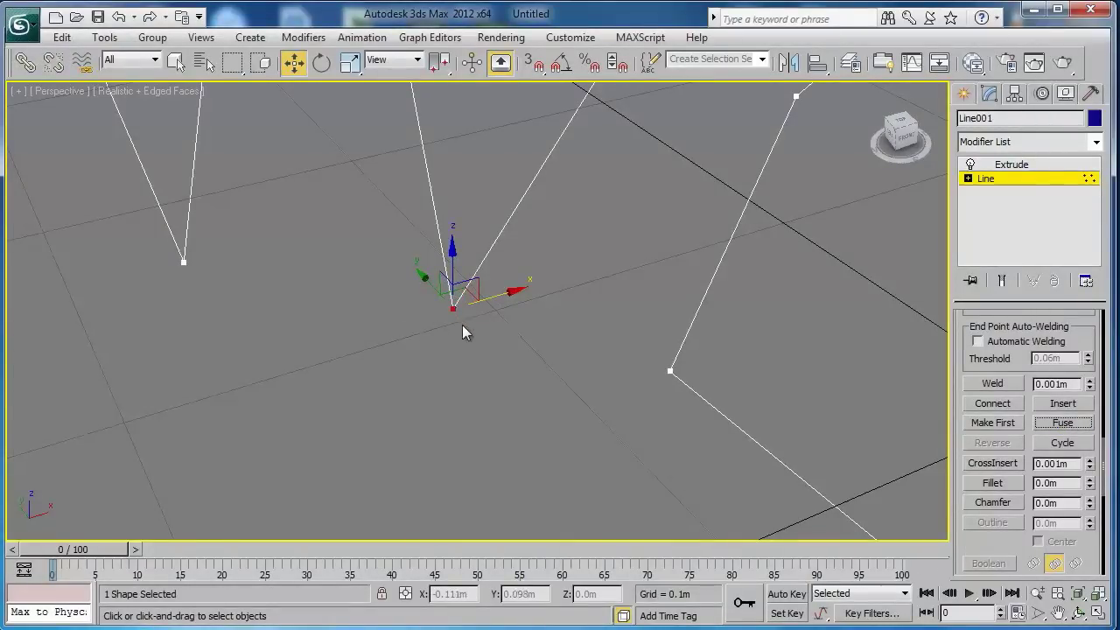
middle_click_drag(467, 327, 479, 342)
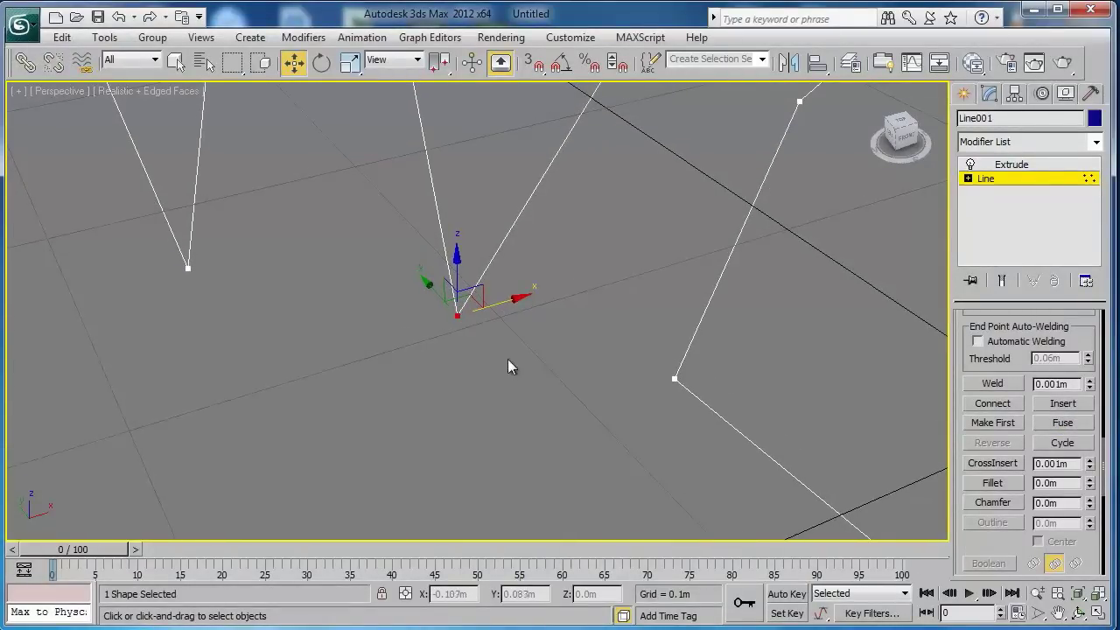
left_click(466, 379)
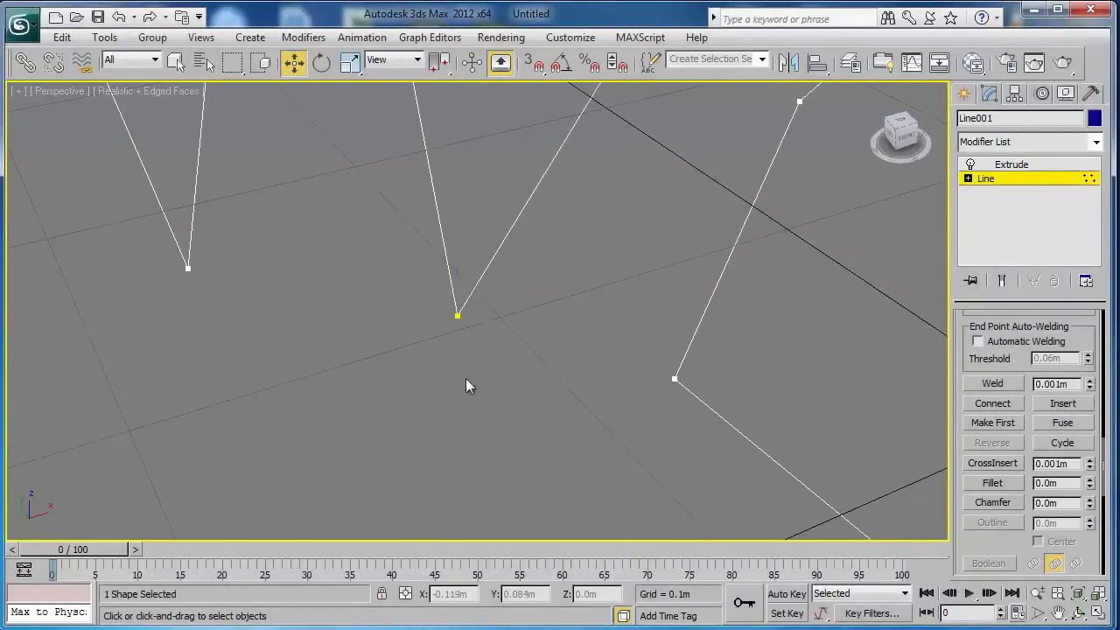
left_click(457, 316)
mouse_move(489, 309)
left_mouse_down()
mouse_move(583, 286)
mouse_move(572, 292)
left_mouse_up()
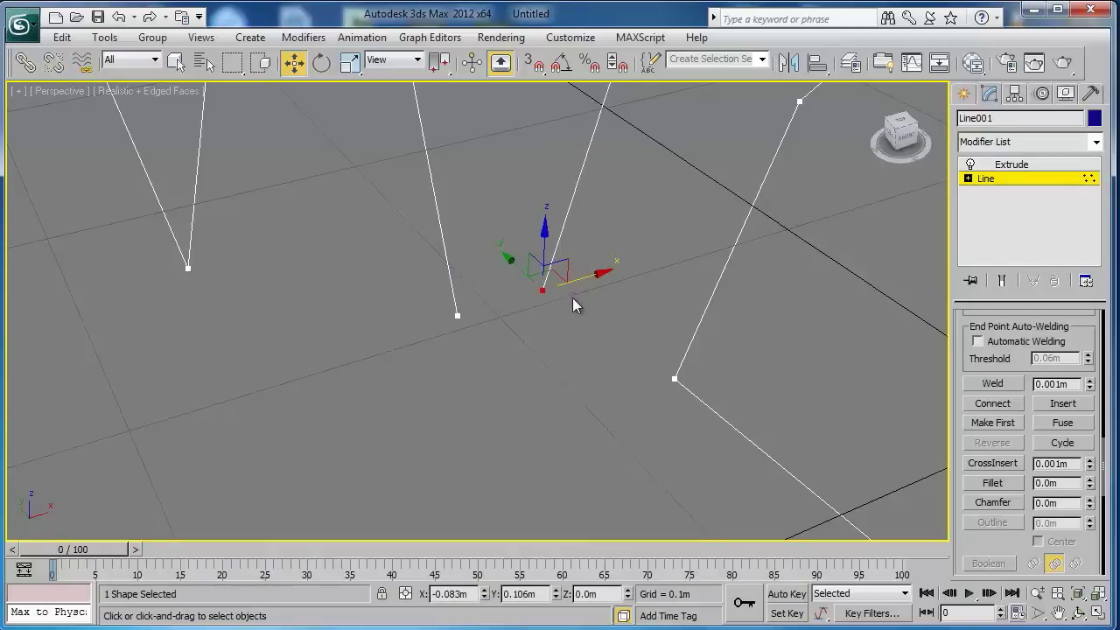
key("ctrl+z")
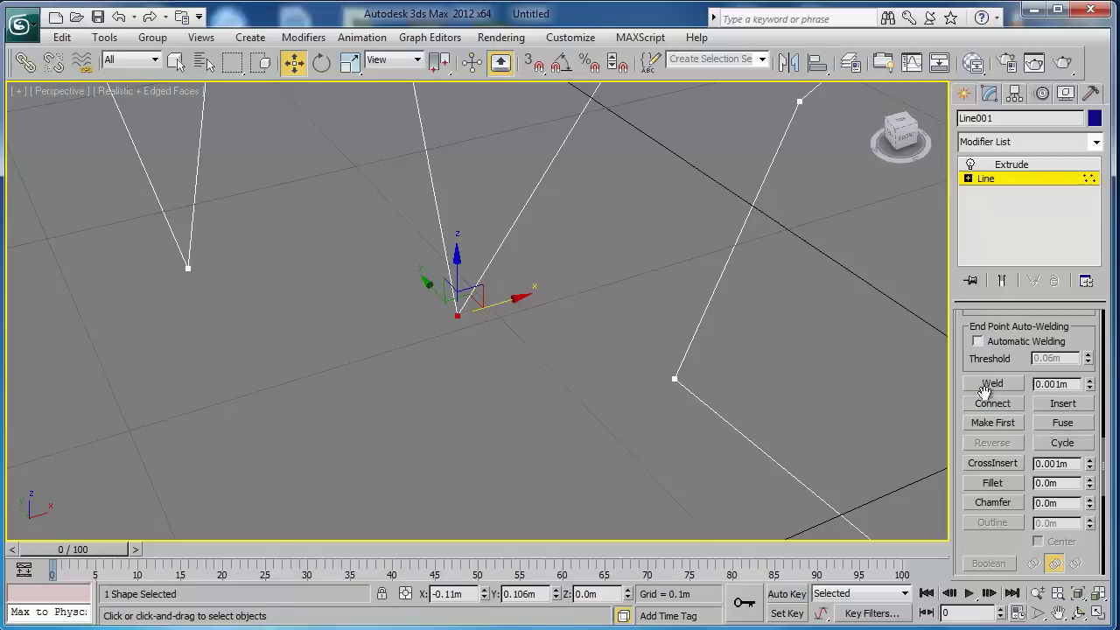
Step: Box-select both junction vertices and Weld them at 0.001m, welding 1 of 34
left_click_drag(568, 457, 569, 460)
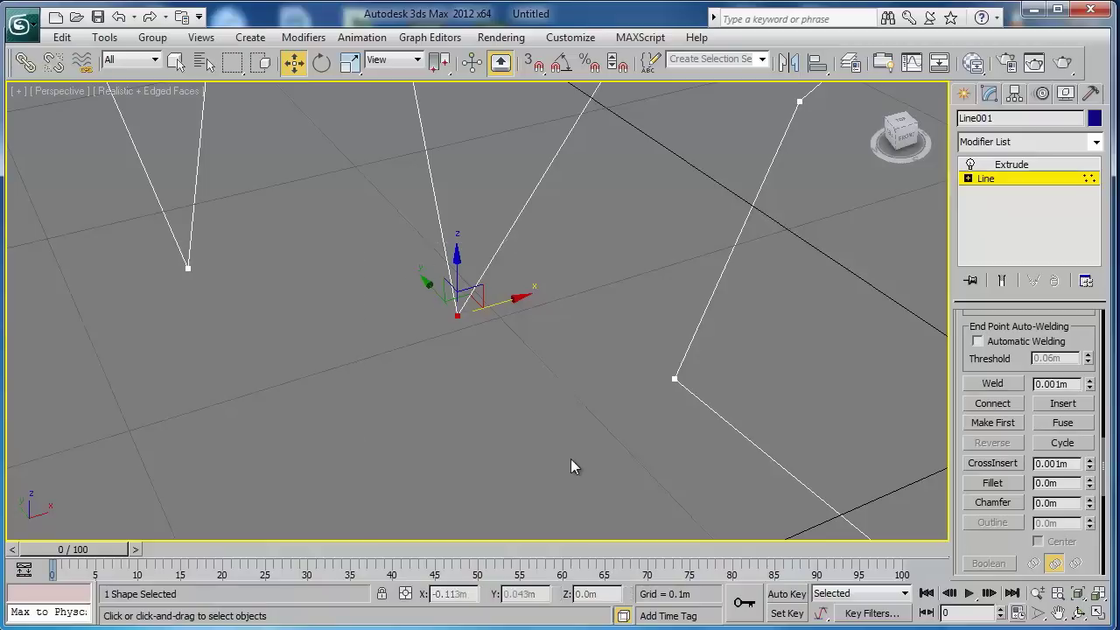
left_click_drag(354, 169, 542, 391)
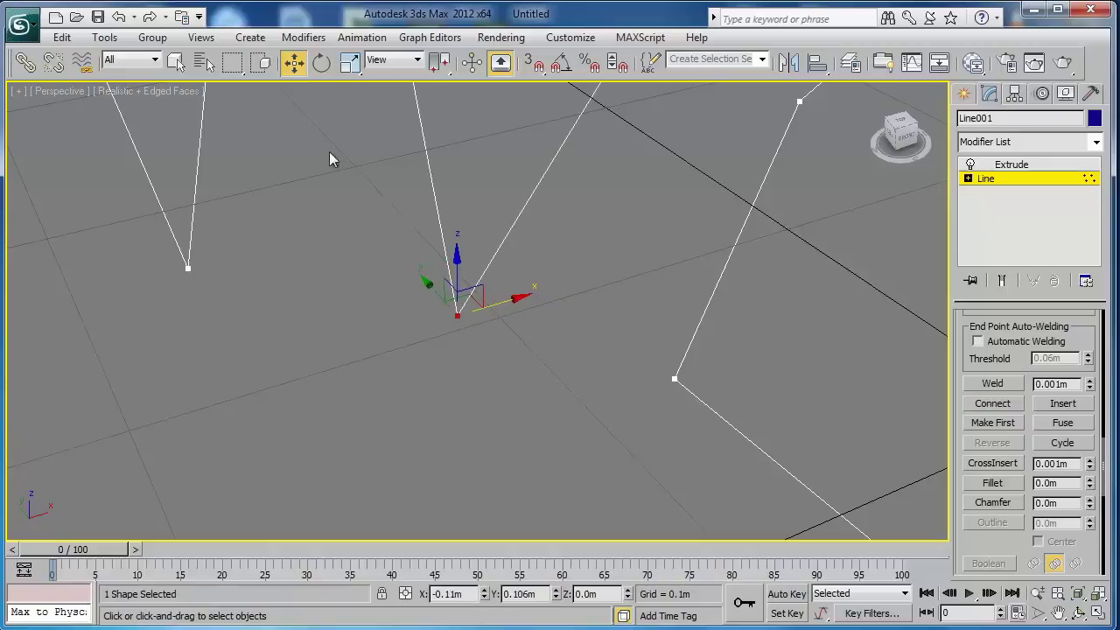
left_click_drag(329, 205, 577, 490)
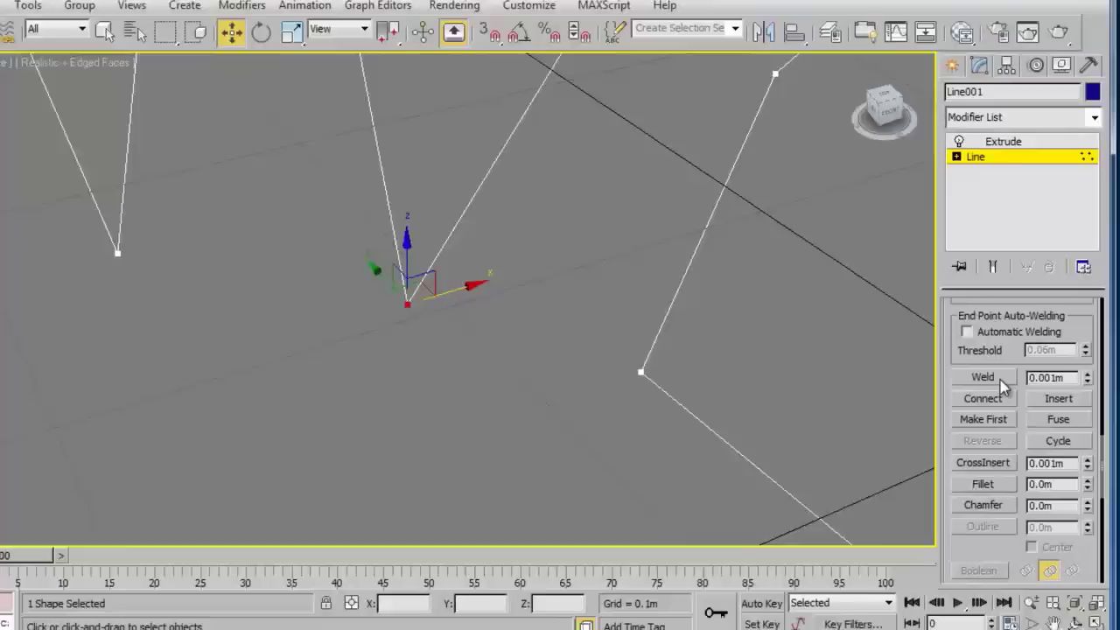
left_click(930, 326)
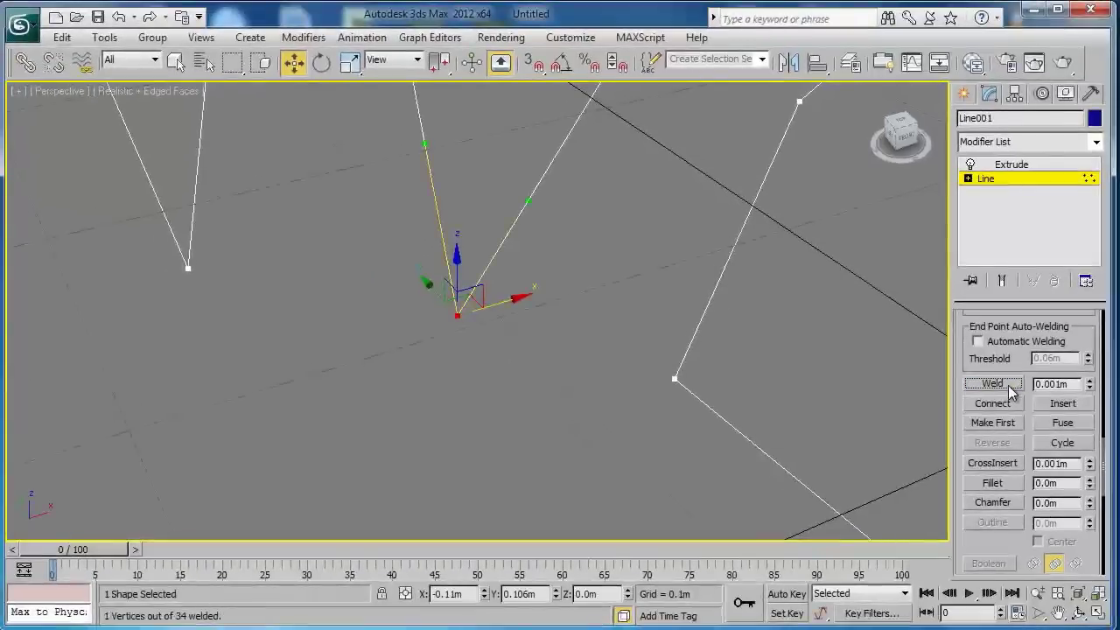
Step: Select the wrist's bottom end vertices, then Fuse and Weld them, welding 1 of 33
mouse_move(677, 326)
middle_mouse_down()
mouse_move(645, 347)
mouse_move(619, 327)
mouse_move(499, 315)
middle_mouse_up()
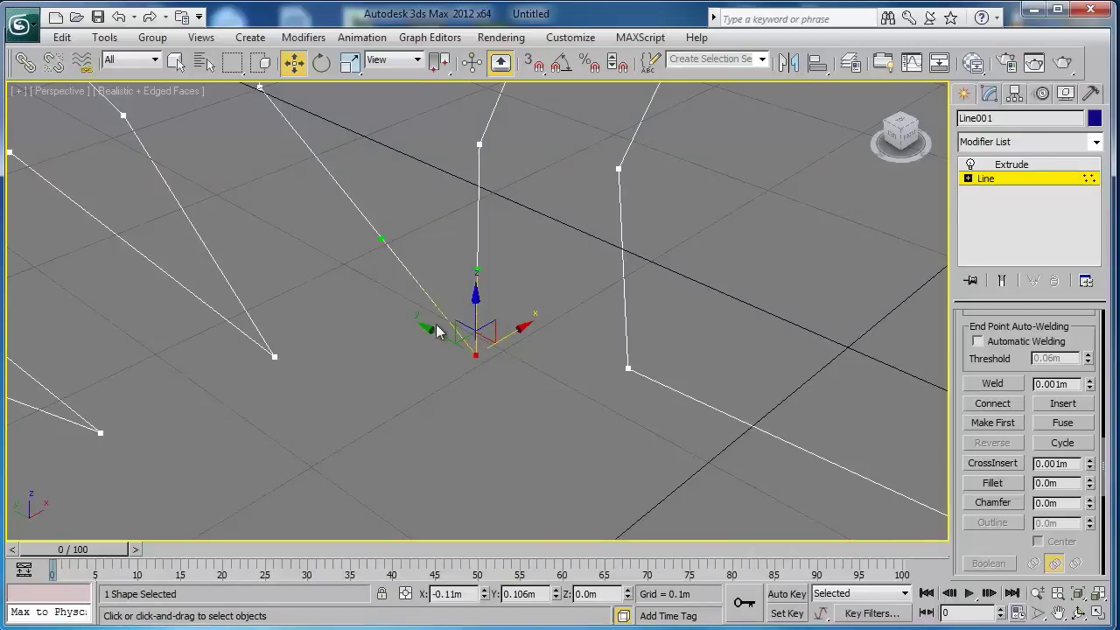
middle_click_drag(432, 295, 427, 290, "alt")
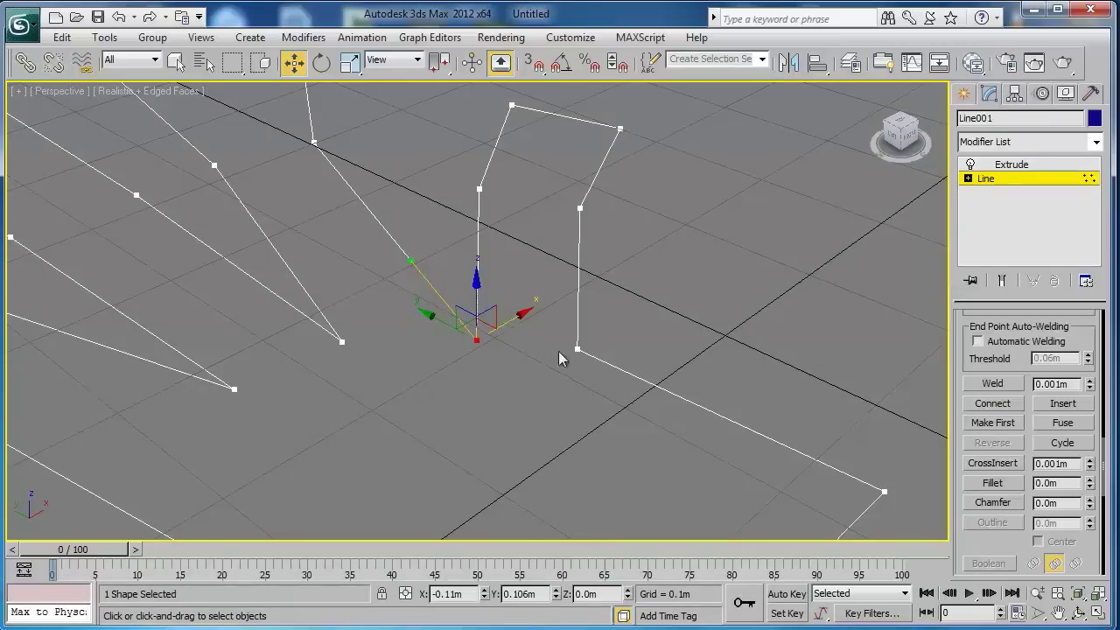
scroll(607, 369, "down", 3)
middle_click_drag(609, 373, 417, 187)
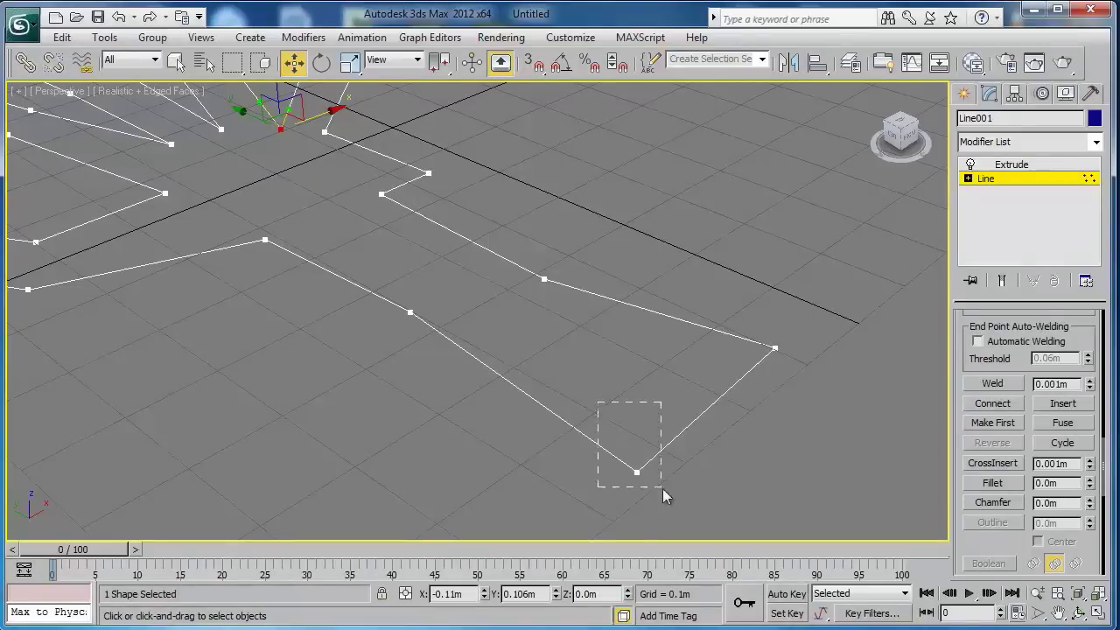
left_click_drag(599, 402, 665, 490)
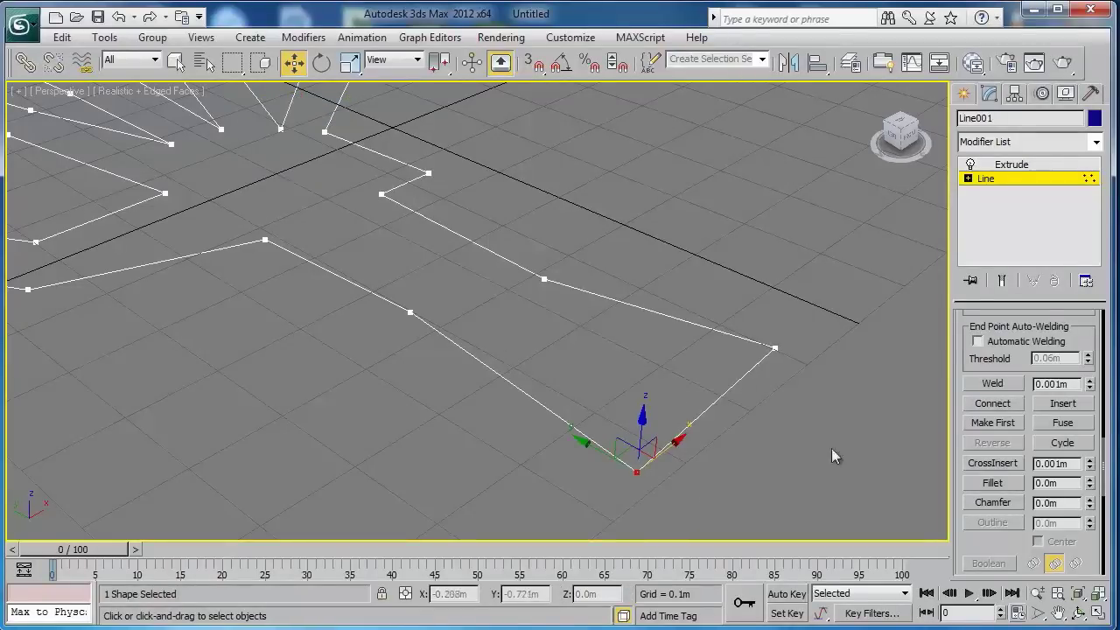
left_click(1062, 424)
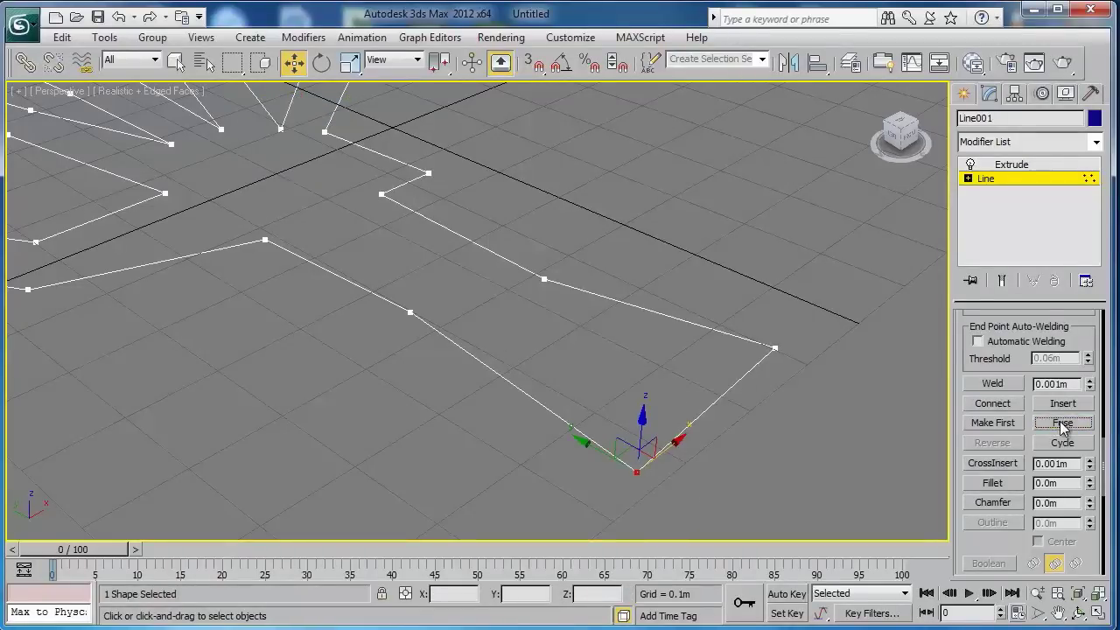
left_click(1007, 381)
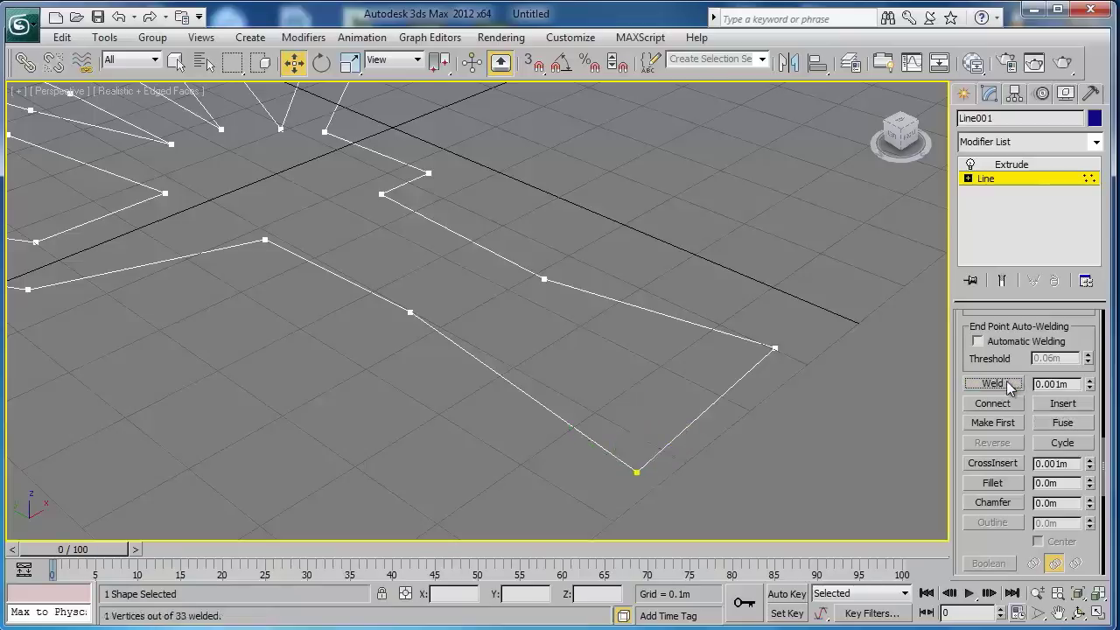
scroll(704, 360, "down", 1)
scroll(704, 361, "down", 2)
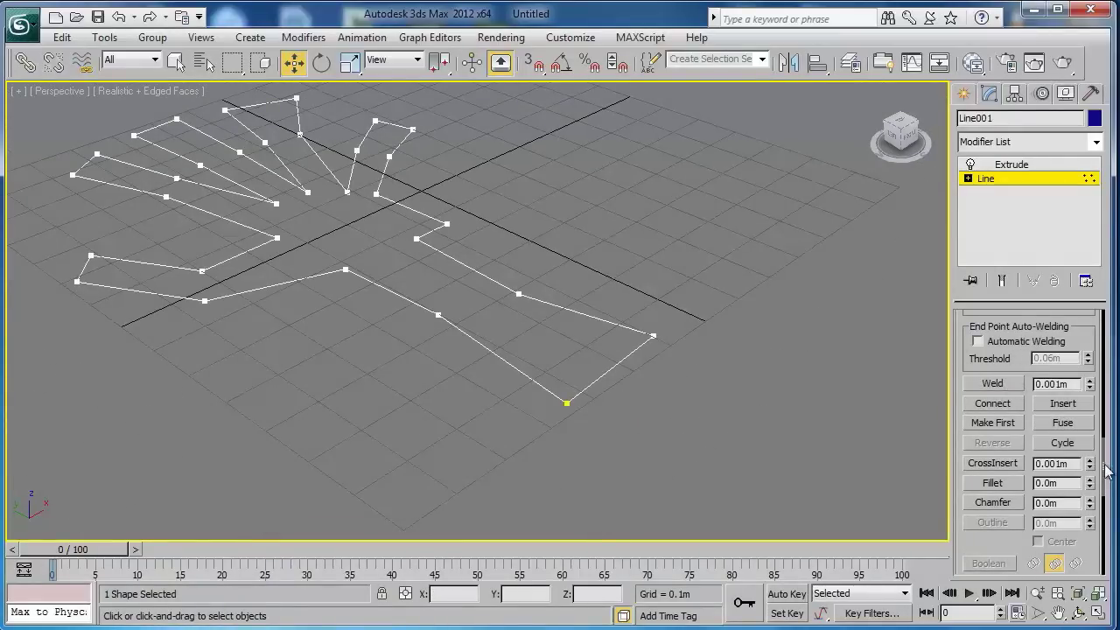
Step: Leave Vertex mode for the Extrude level and orbit around the solid, capped 0.16m hand
left_click_drag(1104, 469, 1017, 362)
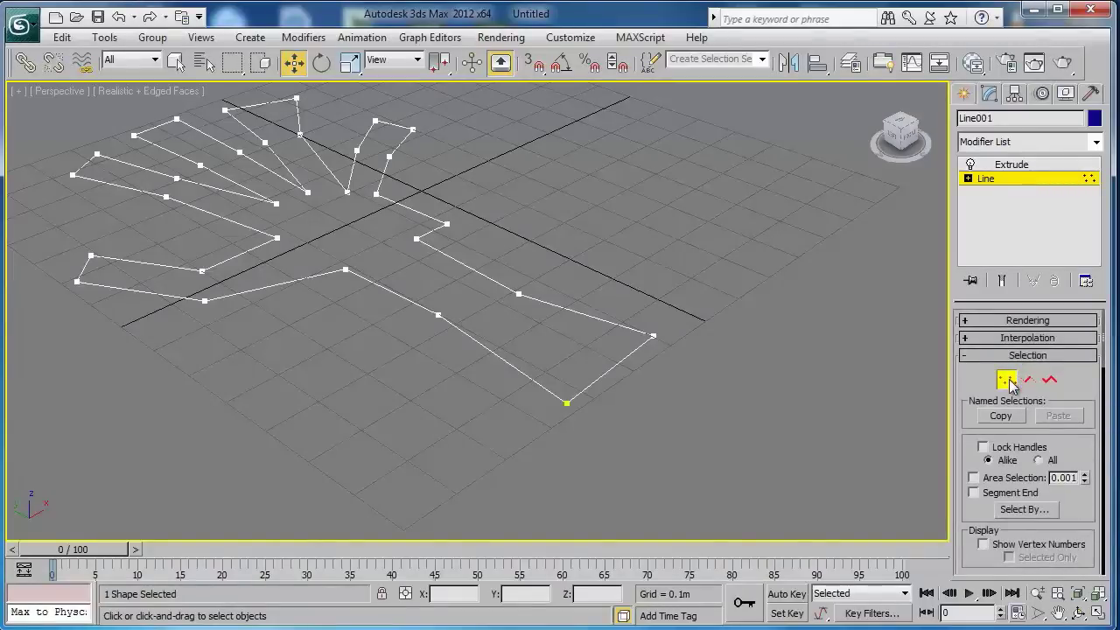
left_click(1007, 379)
left_click(1015, 171)
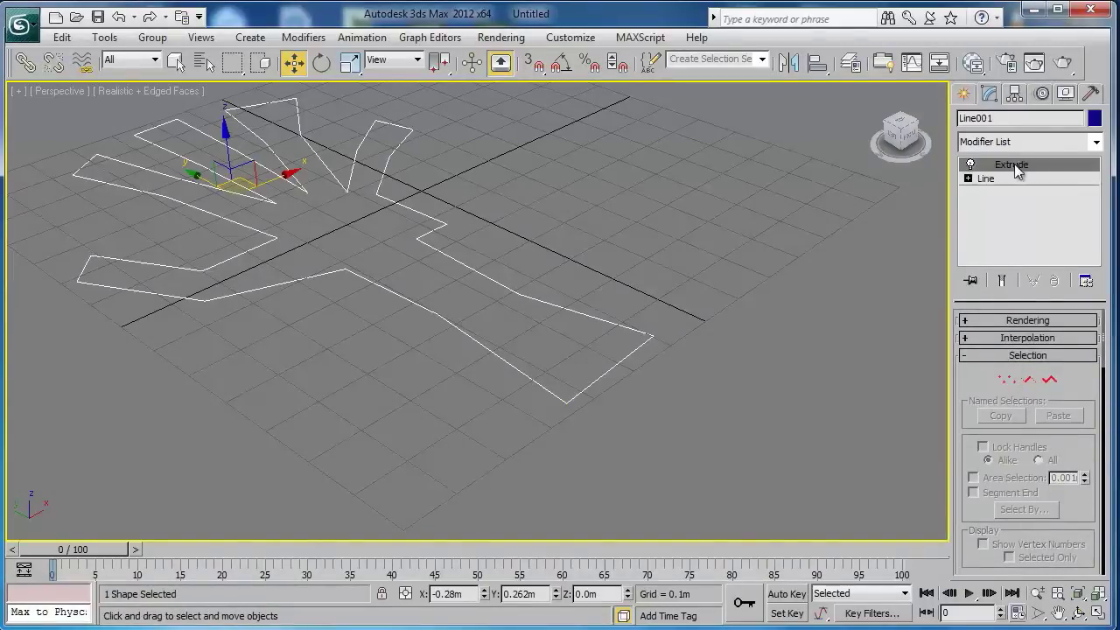
scroll(634, 220, "up", 3)
mouse_move(517, 242)
middle_mouse_down()
mouse_move(620, 328)
mouse_move(415, 347)
mouse_move(607, 358)
mouse_move(710, 326)
mouse_move(708, 312)
mouse_move(553, 341)
middle_mouse_up()
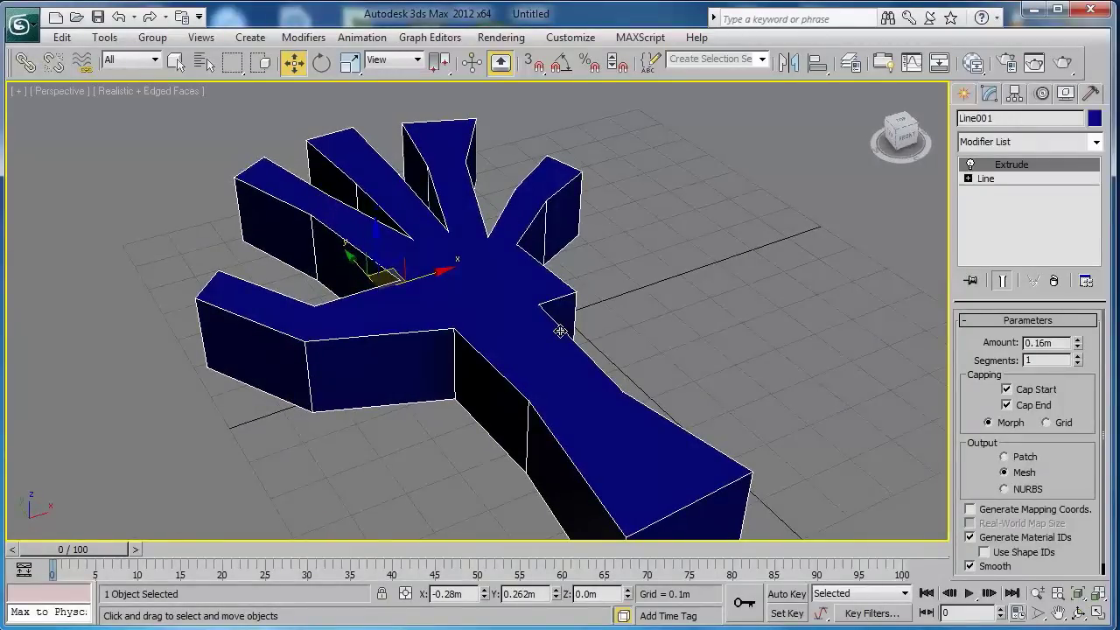
middle_click_drag(576, 350, 587, 326)
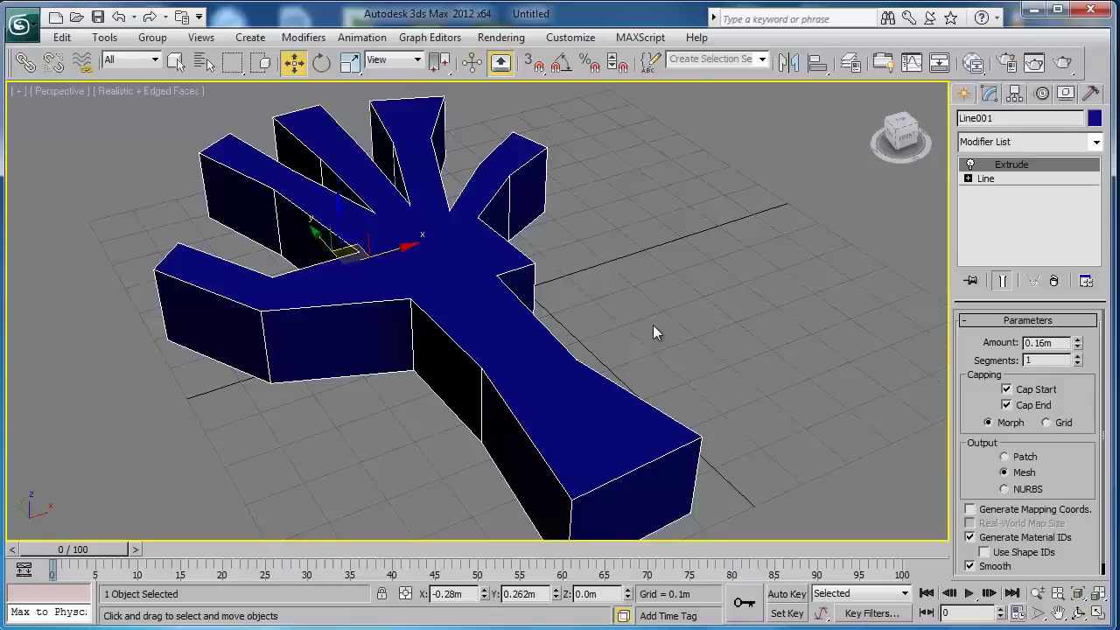
Step: In Line vertex mode, select a vertex on the hand outline and break the outline there
left_click(1004, 178)
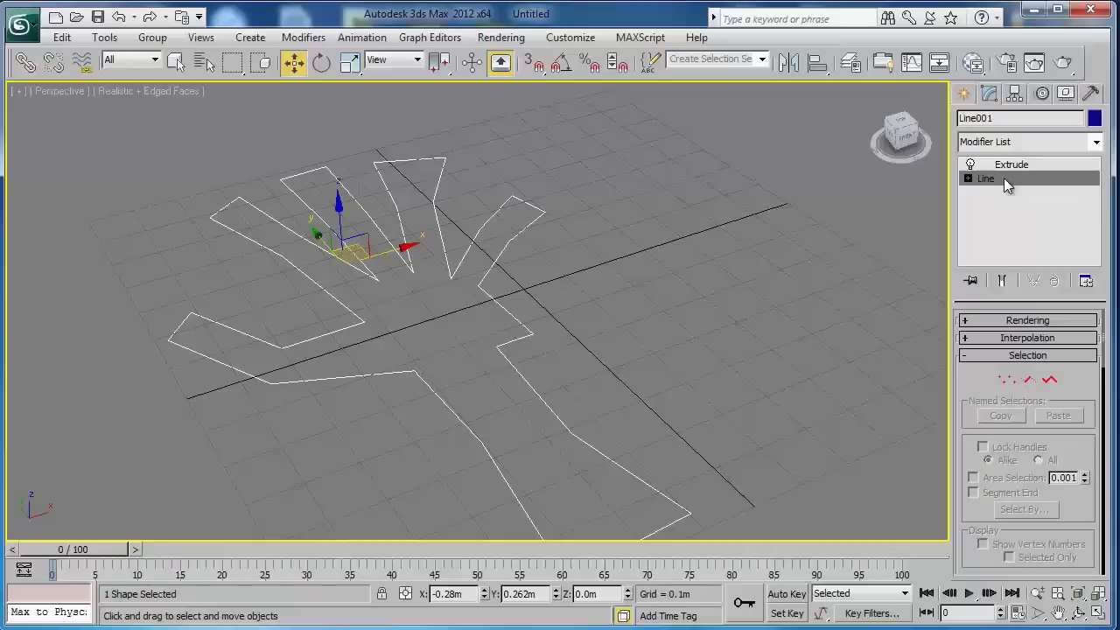
left_click(1007, 382)
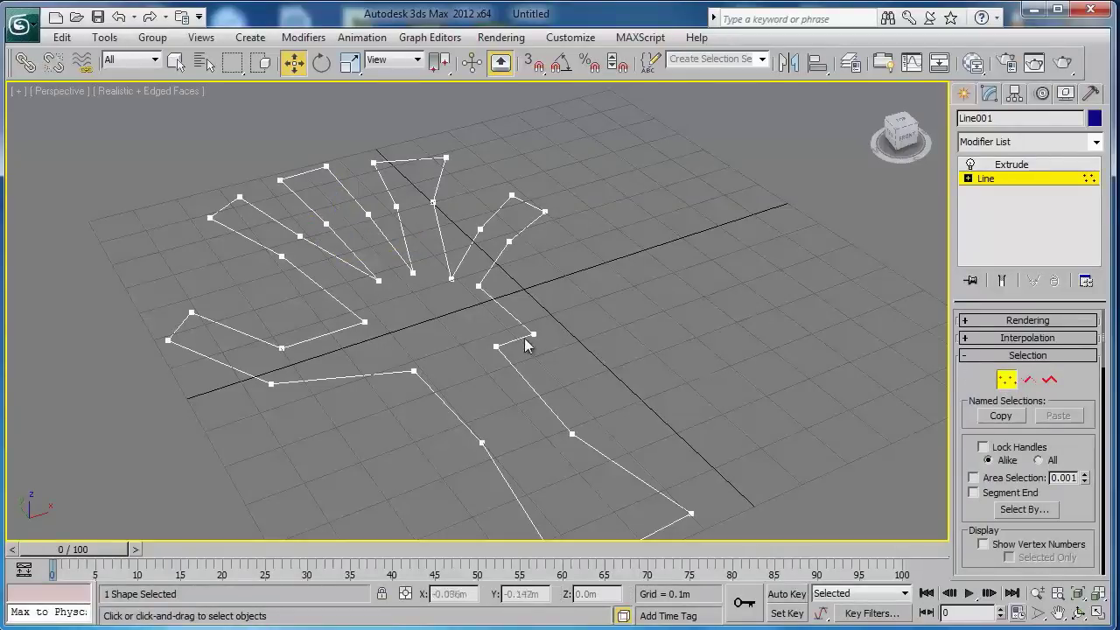
left_click(530, 330)
key("z")
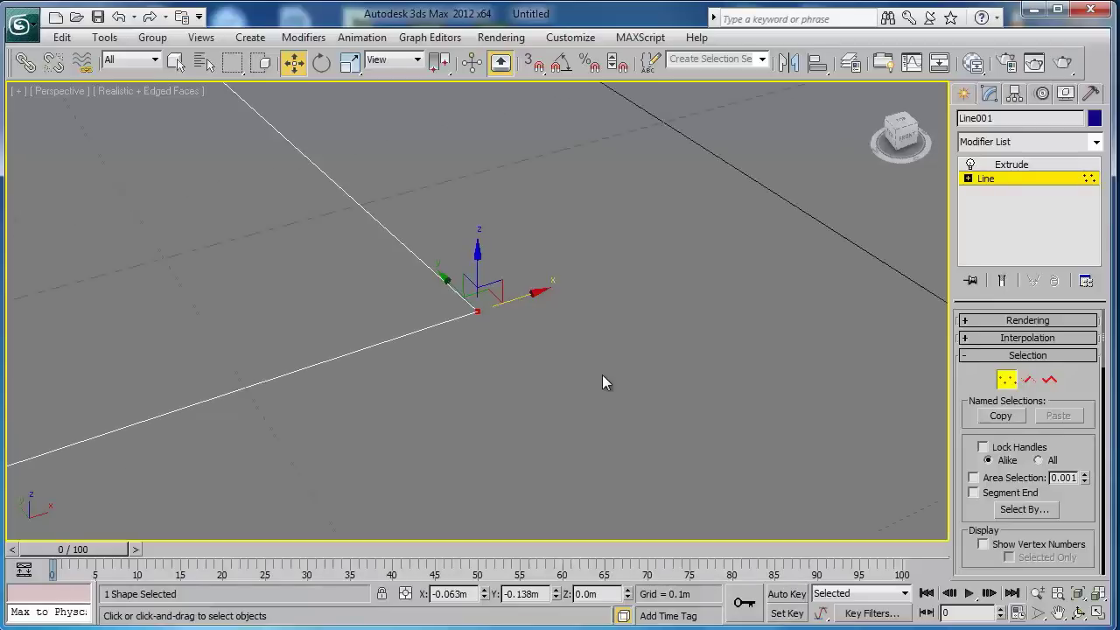
mouse_move(601, 375)
middle_mouse_down("alt")
mouse_move(523, 342)
mouse_move(534, 359)
mouse_move(454, 357)
mouse_move(512, 352)
middle_mouse_up("alt")
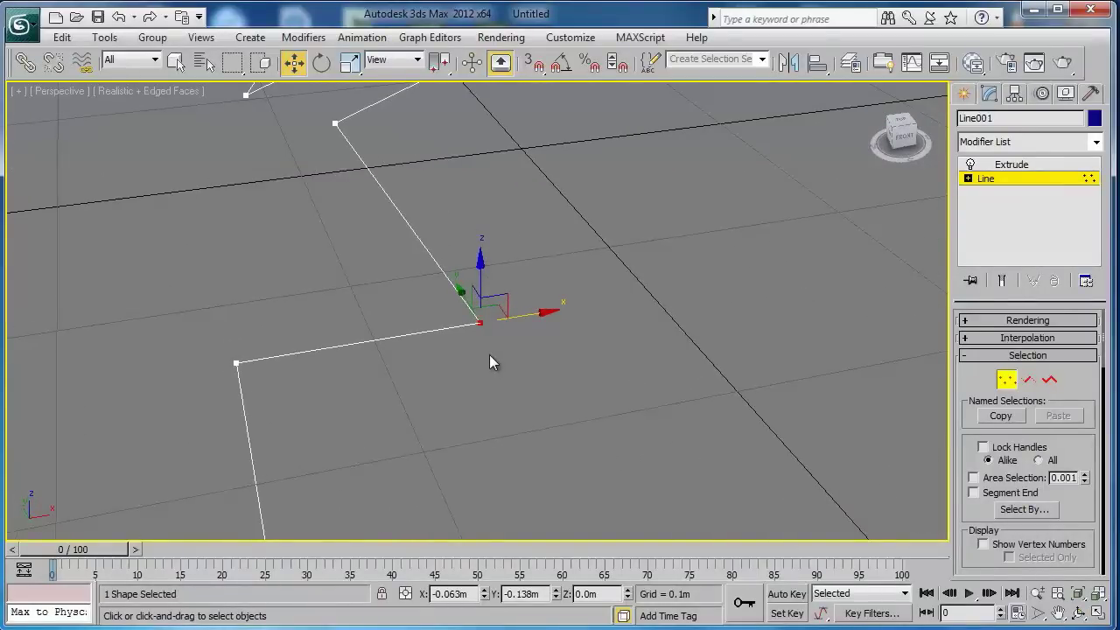
mouse_move(490, 354)
middle_mouse_down("alt")
mouse_move(496, 366)
mouse_move(596, 364)
mouse_move(533, 365)
mouse_move(562, 375)
middle_mouse_up("alt")
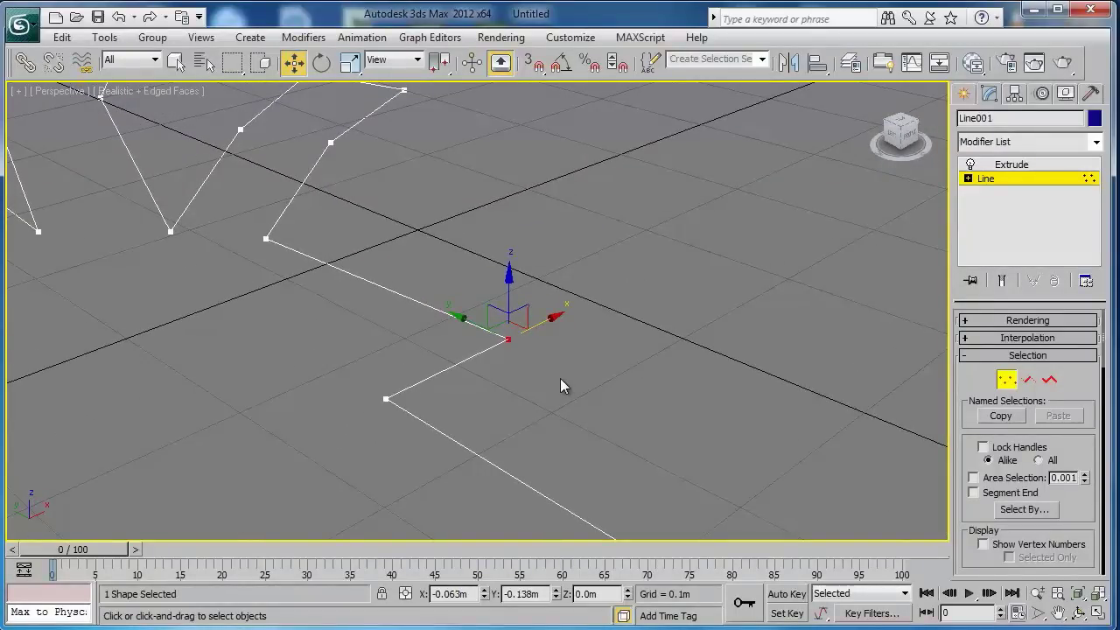
middle_click_drag(564, 354, 506, 361, "alt")
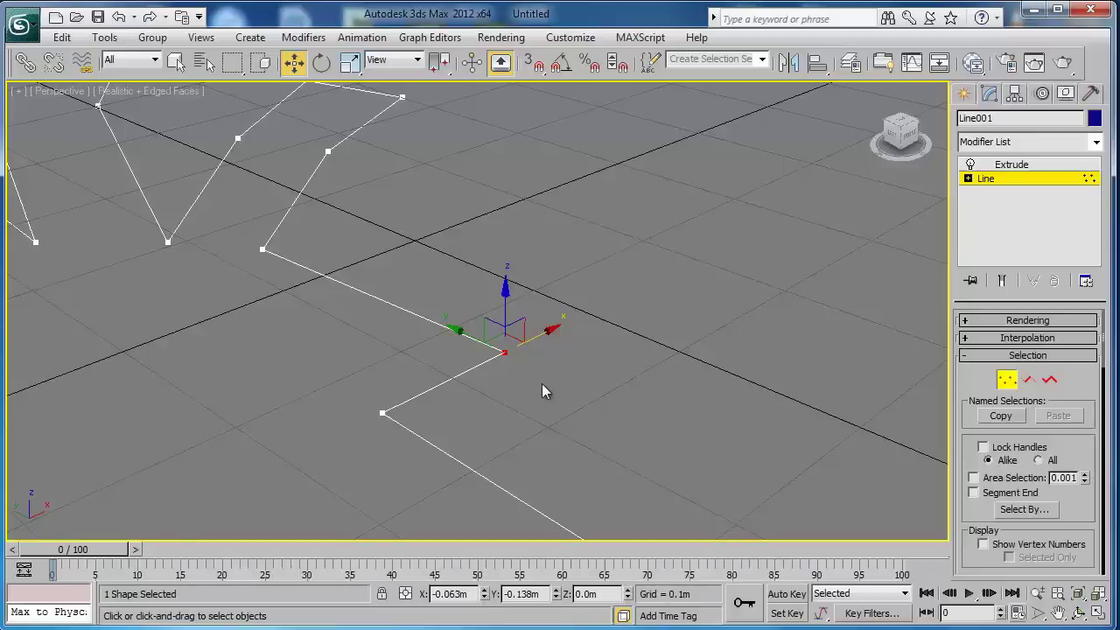
mouse_move(549, 388)
middle_mouse_down("alt")
mouse_move(525, 392)
mouse_move(538, 382)
middle_mouse_up("alt")
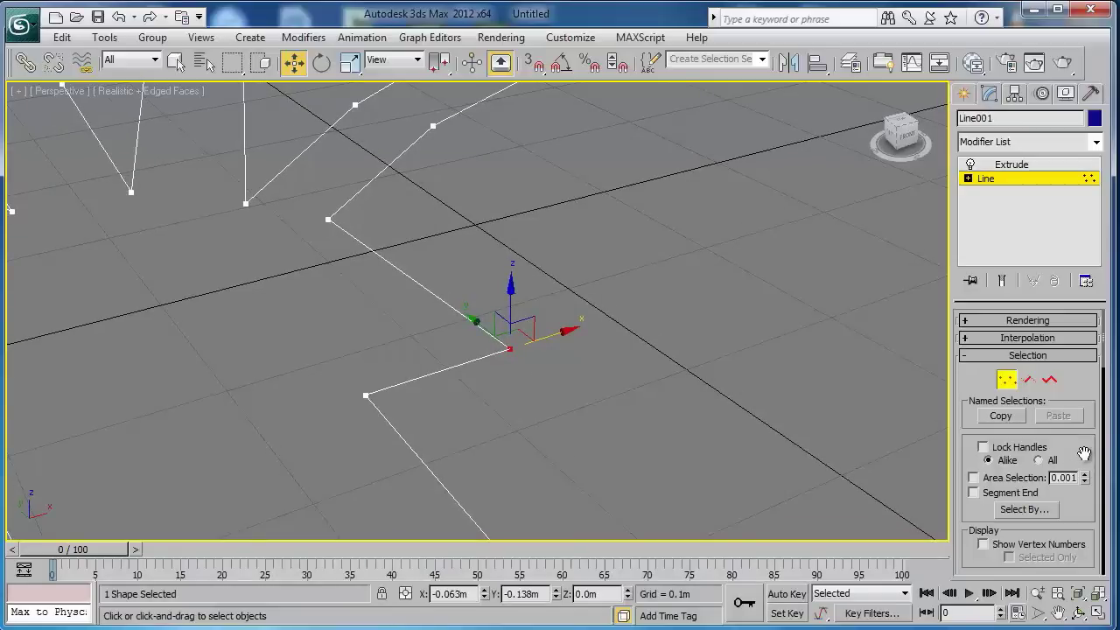
left_click_drag(1083, 454, 1089, 229)
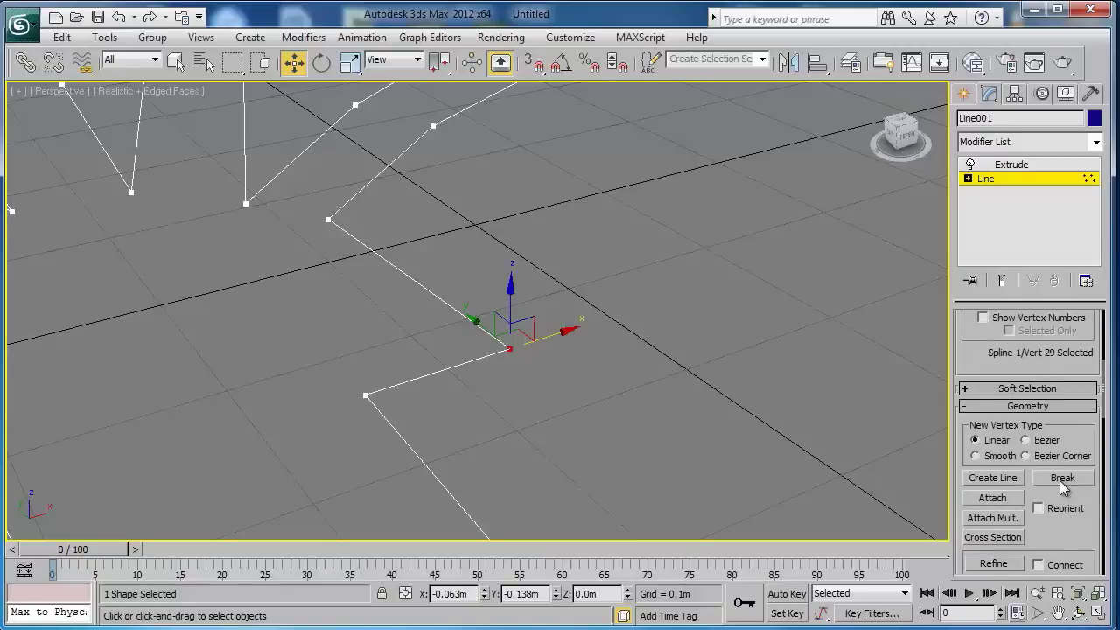
left_click(1059, 480)
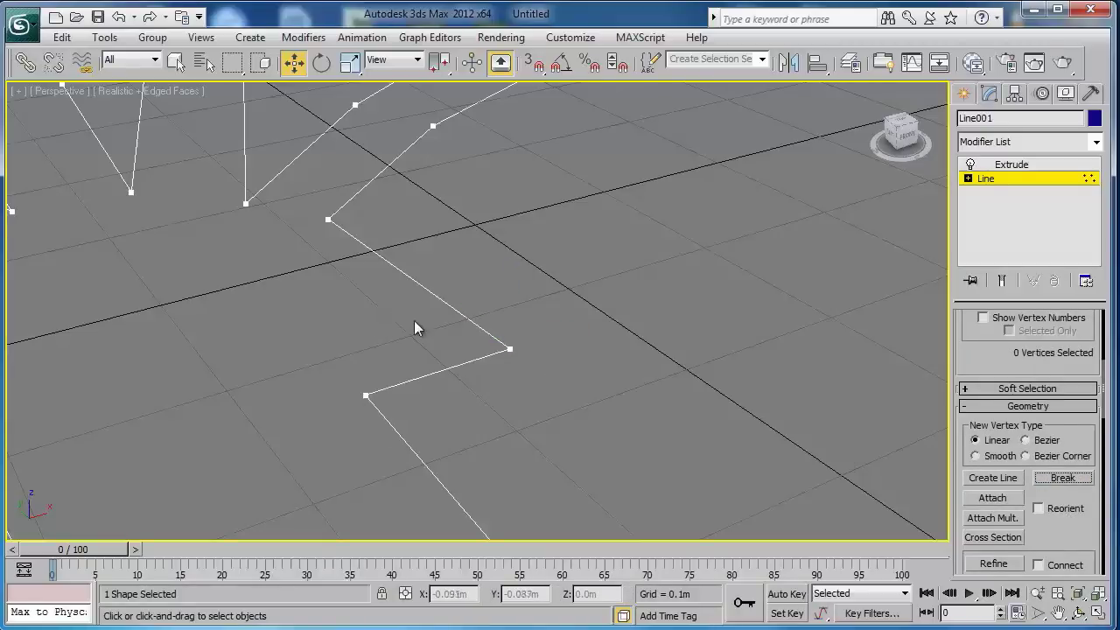
Step: Inspect the extruded hand's open walls, then return to the base Line level
middle_click_drag(419, 321, 495, 330)
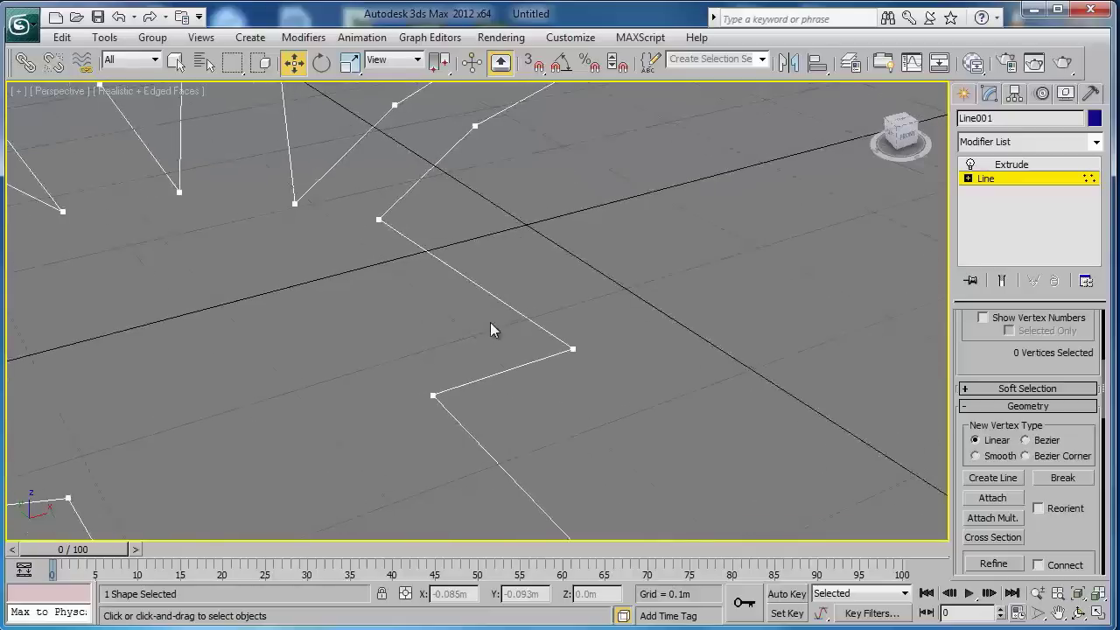
left_click(1011, 164)
mouse_move(761, 214)
middle_mouse_down("alt")
mouse_move(557, 335)
mouse_move(602, 345)
mouse_move(512, 350)
mouse_move(607, 345)
mouse_move(580, 369)
mouse_move(537, 362)
middle_mouse_up("alt")
scroll(557, 347, "down", 5)
middle_click_drag(453, 299, 447, 300)
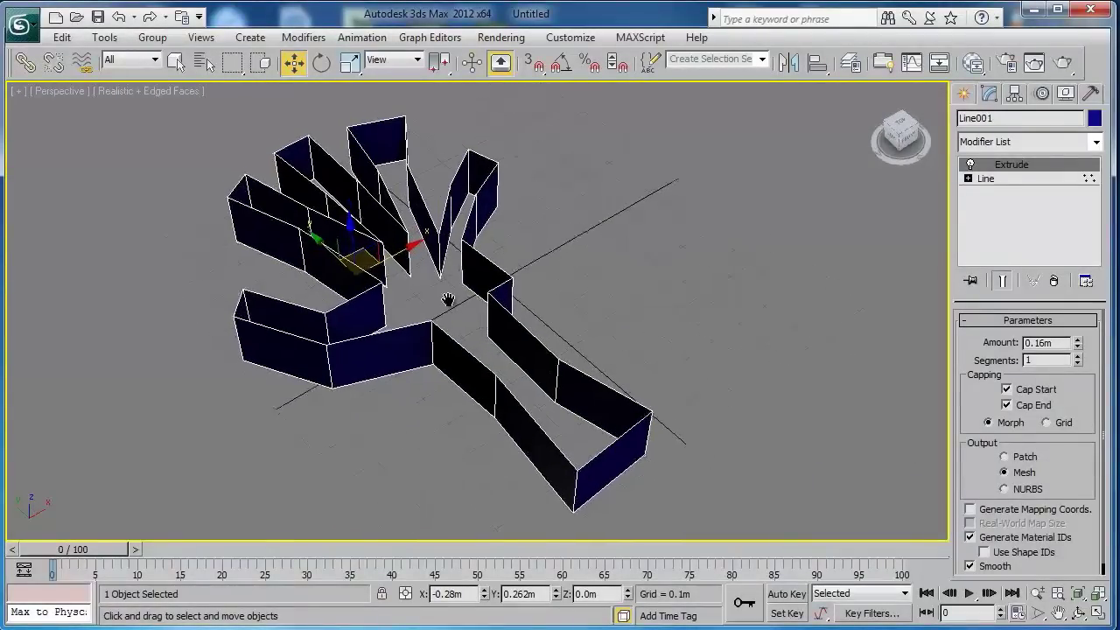
scroll(453, 308, "up", 5)
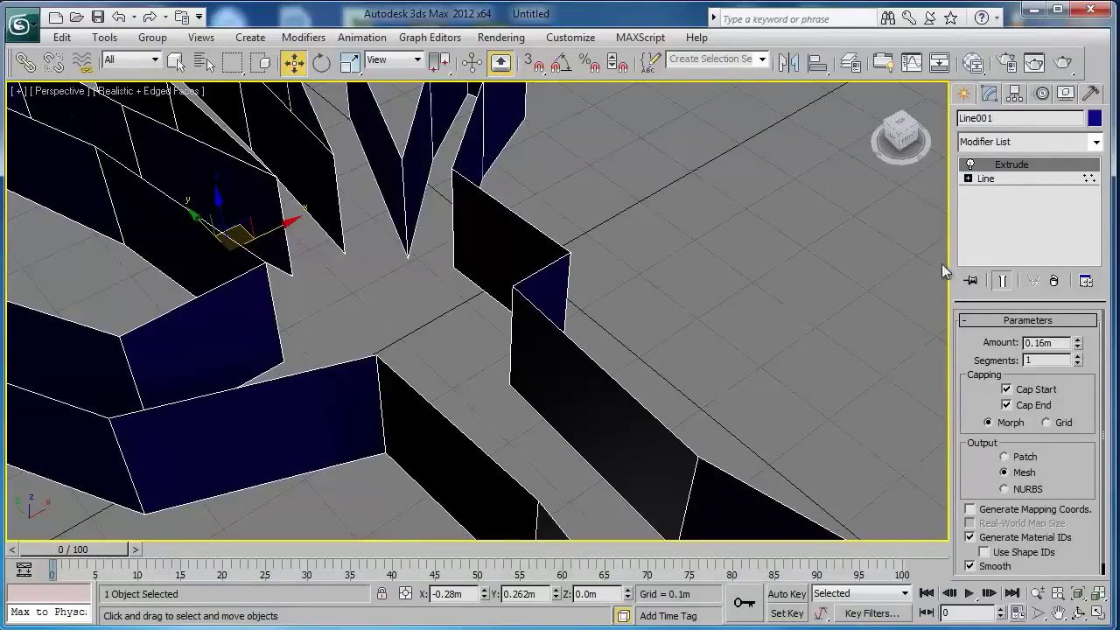
left_click(1006, 179)
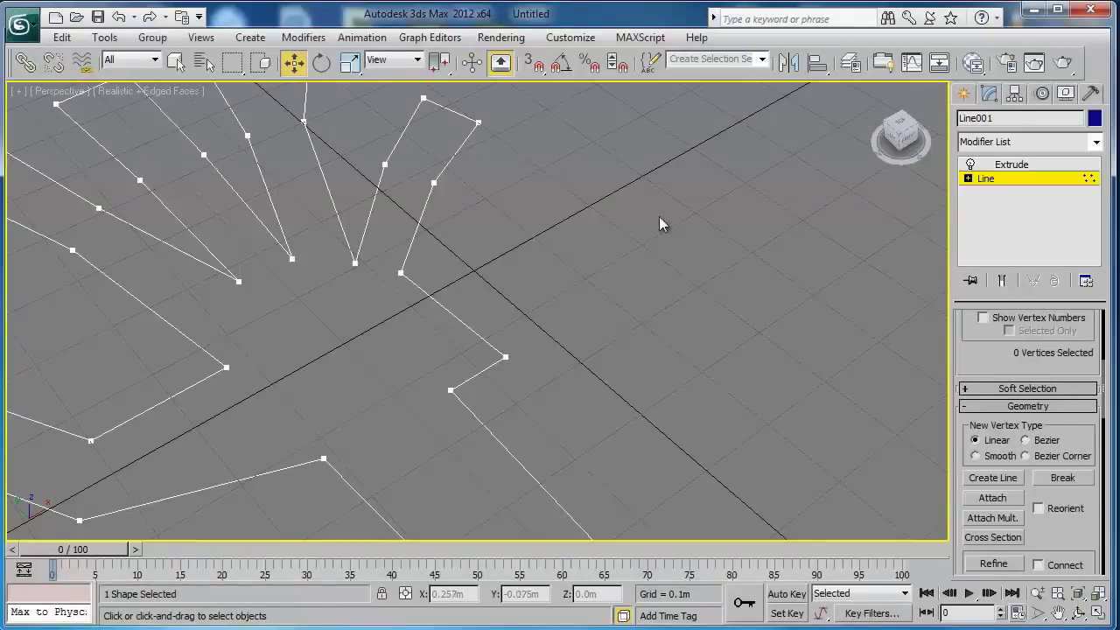
Step: Fuse and weld the two end vertices at the gap, then view the solid extruded hand
scroll(978, 354, "up", 5)
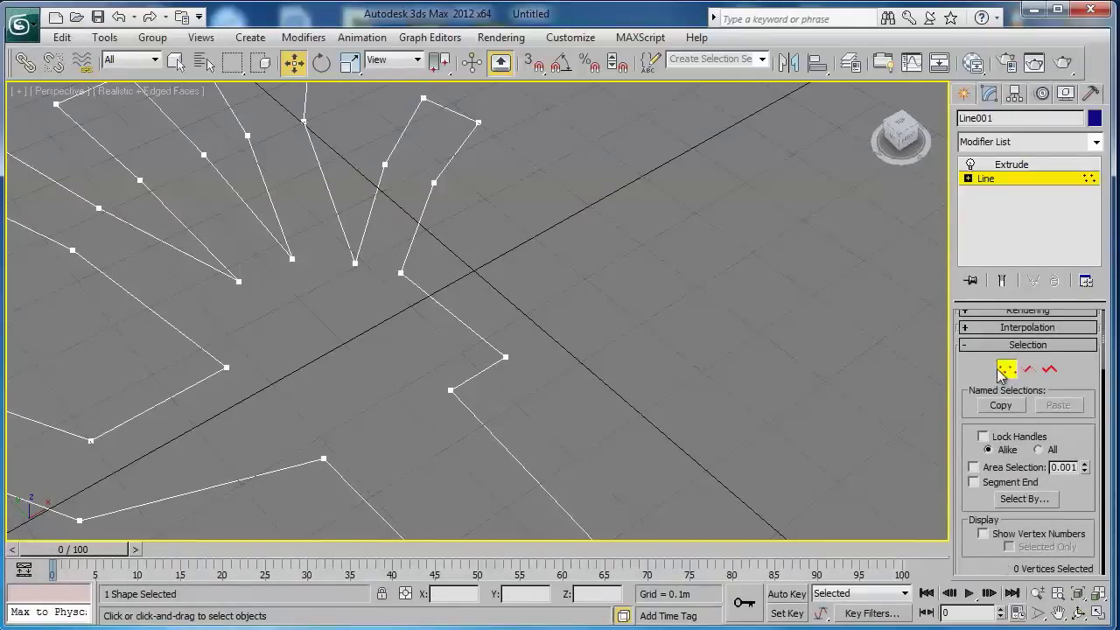
left_click_drag(595, 262, 494, 422)
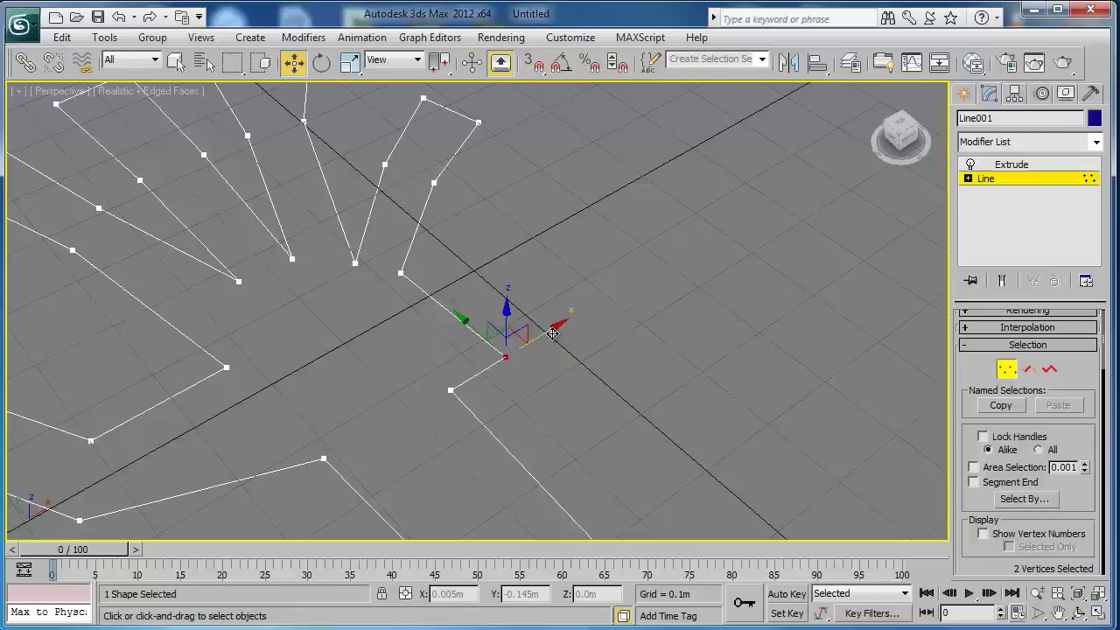
right_click(600, 310)
left_click(573, 458)
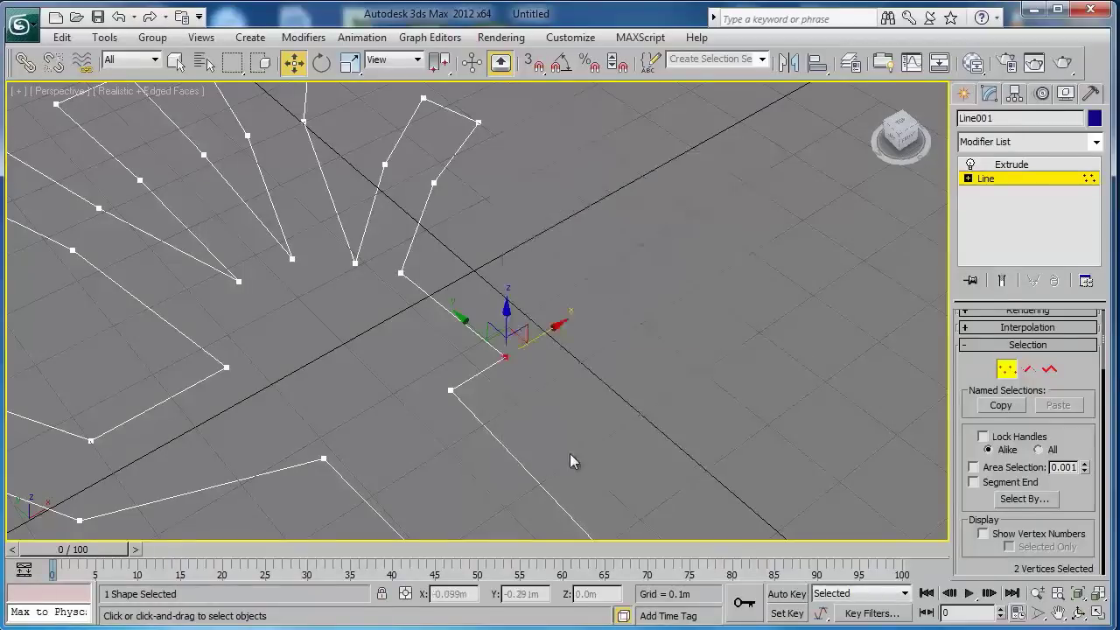
right_click(592, 365)
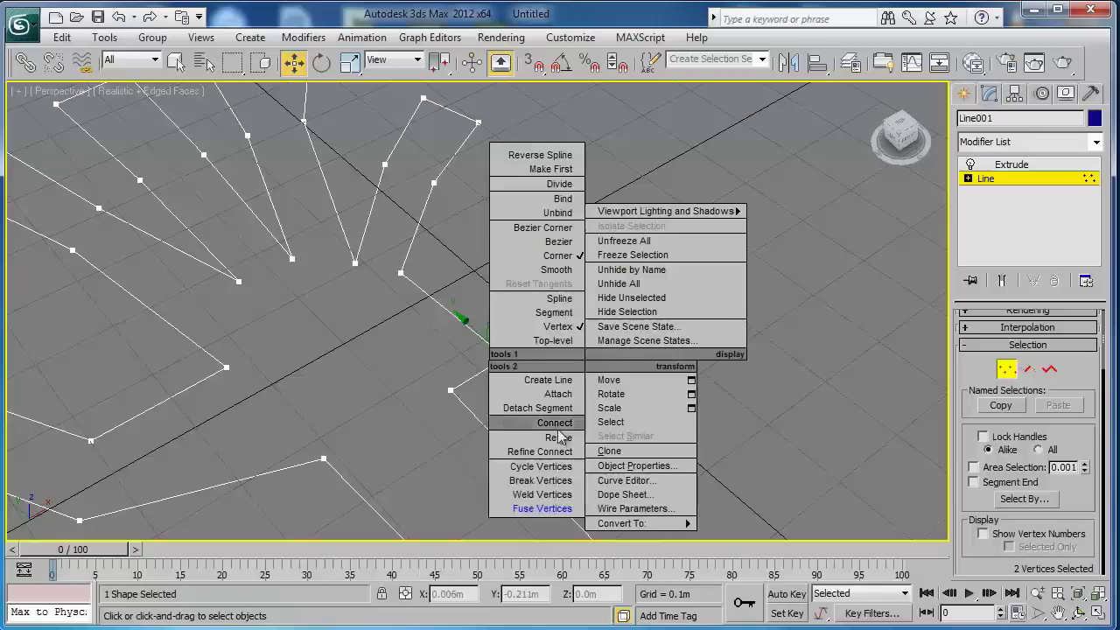
left_click(547, 495)
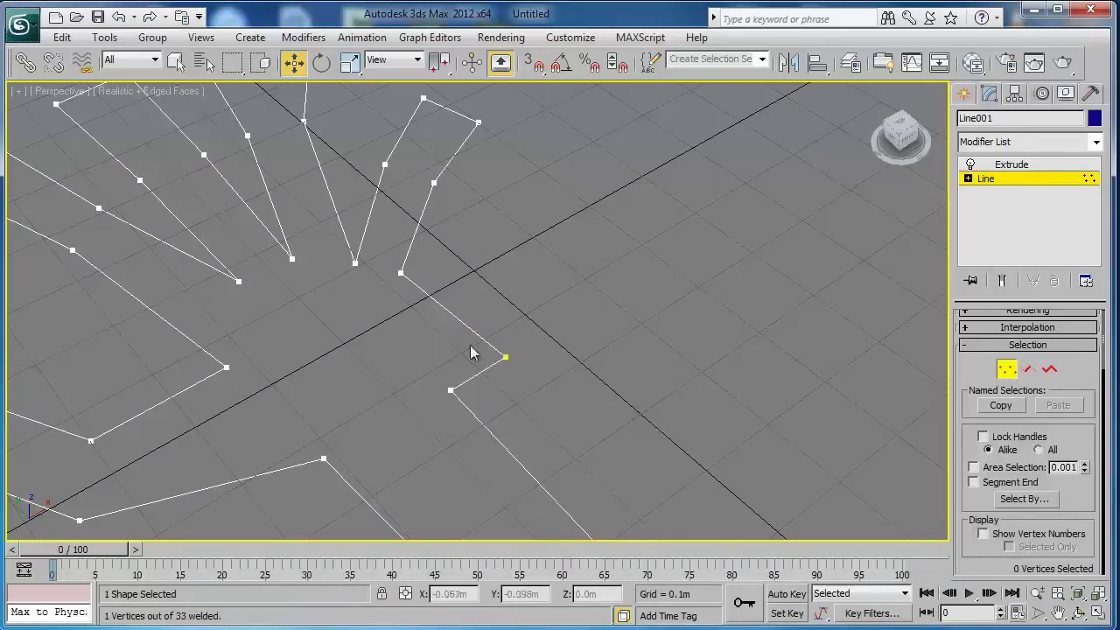
left_click(1007, 369)
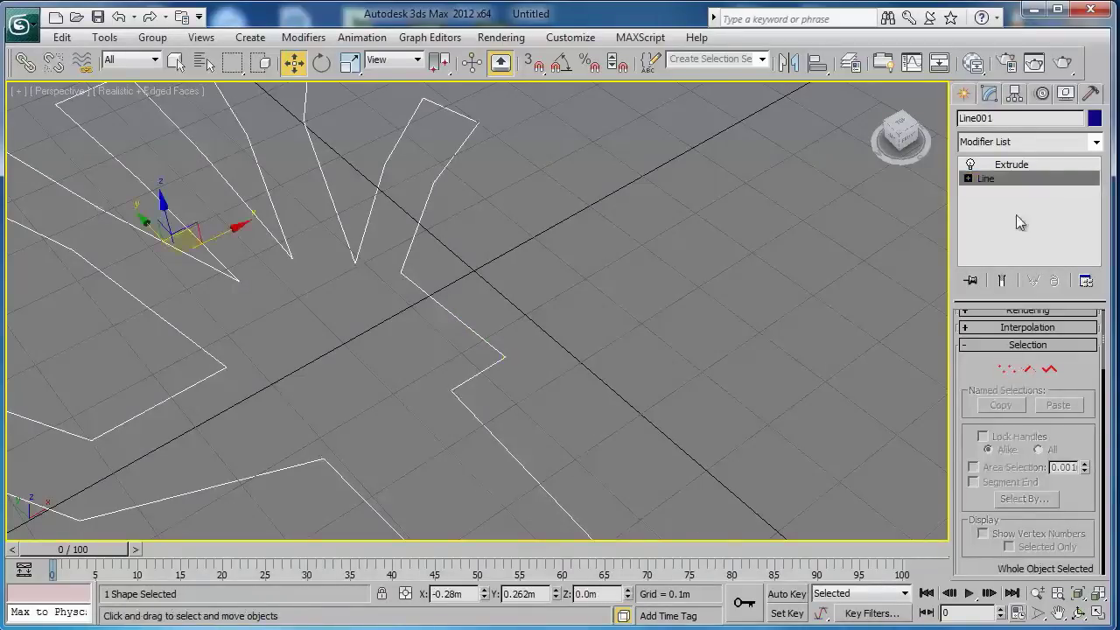
left_click(1014, 165)
mouse_move(530, 259)
middle_mouse_down("alt")
mouse_move(534, 292)
mouse_move(415, 302)
mouse_move(328, 257)
mouse_move(565, 266)
mouse_move(529, 271)
middle_mouse_up("alt")
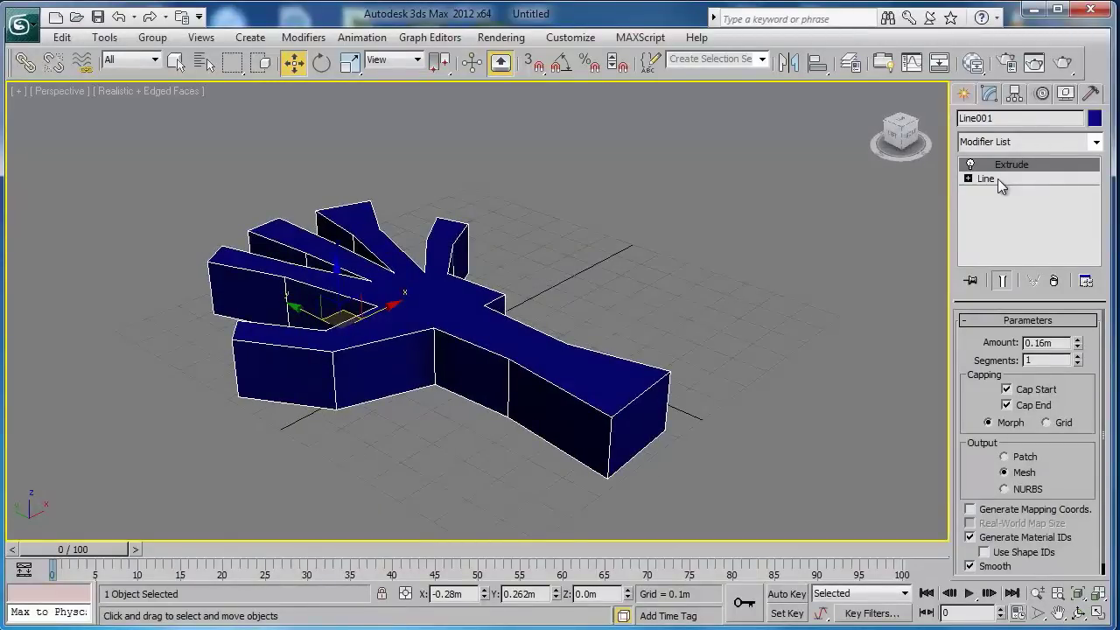
Step: Delete Line001's Extrude modifier, leaving only the flat closed hand-outline spline
mouse_move(575, 266)
middle_mouse_down()
mouse_move(600, 243)
mouse_move(590, 254)
middle_mouse_up()
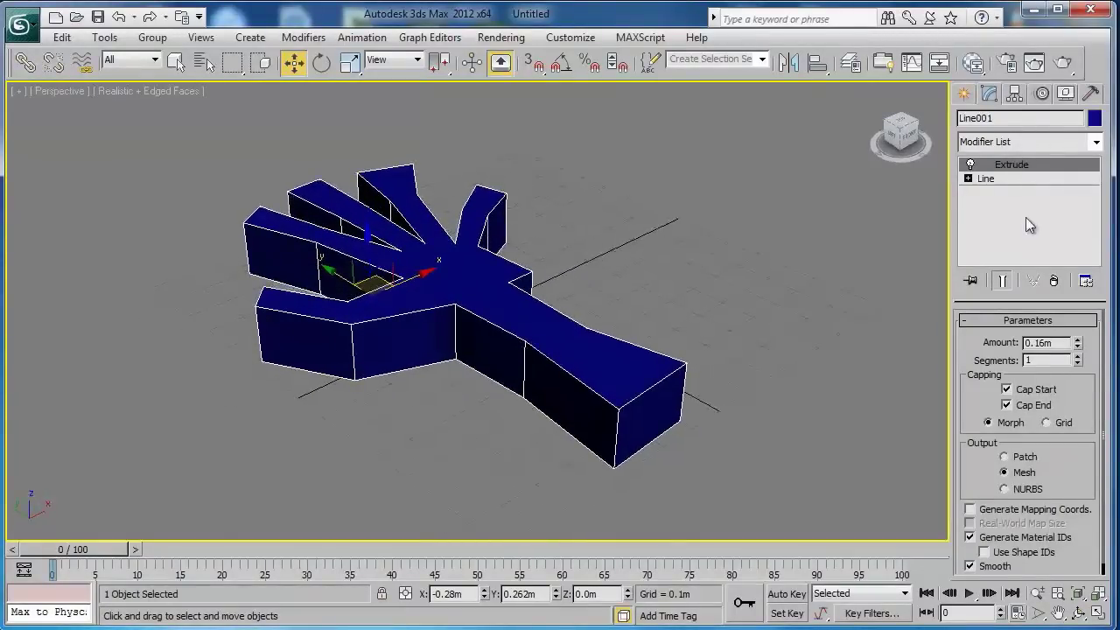
right_click(1016, 167)
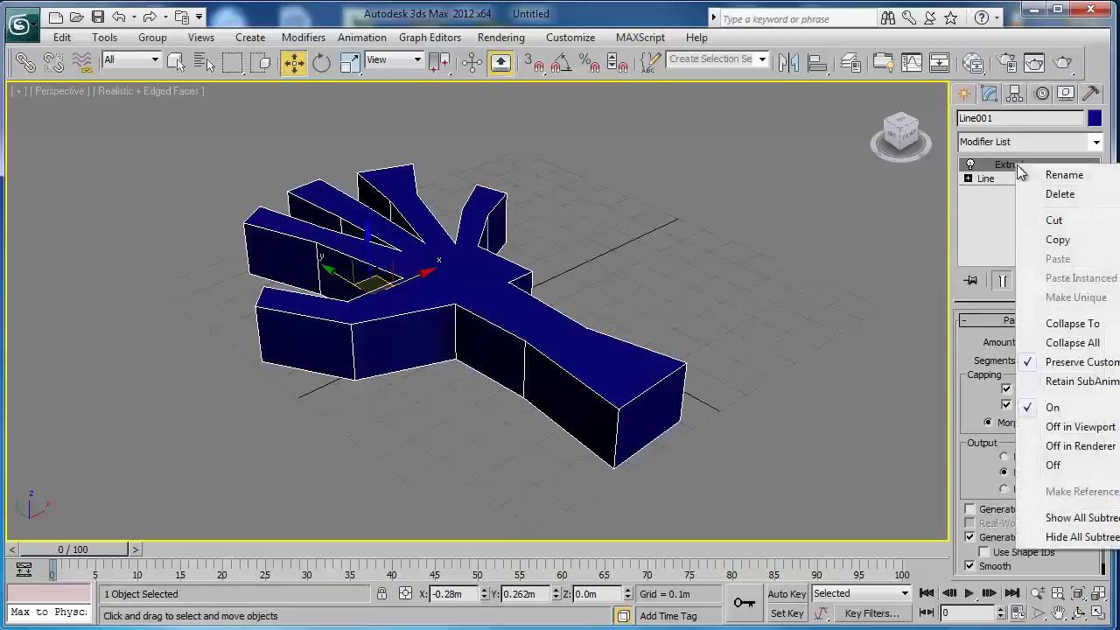
left_click(1053, 192)
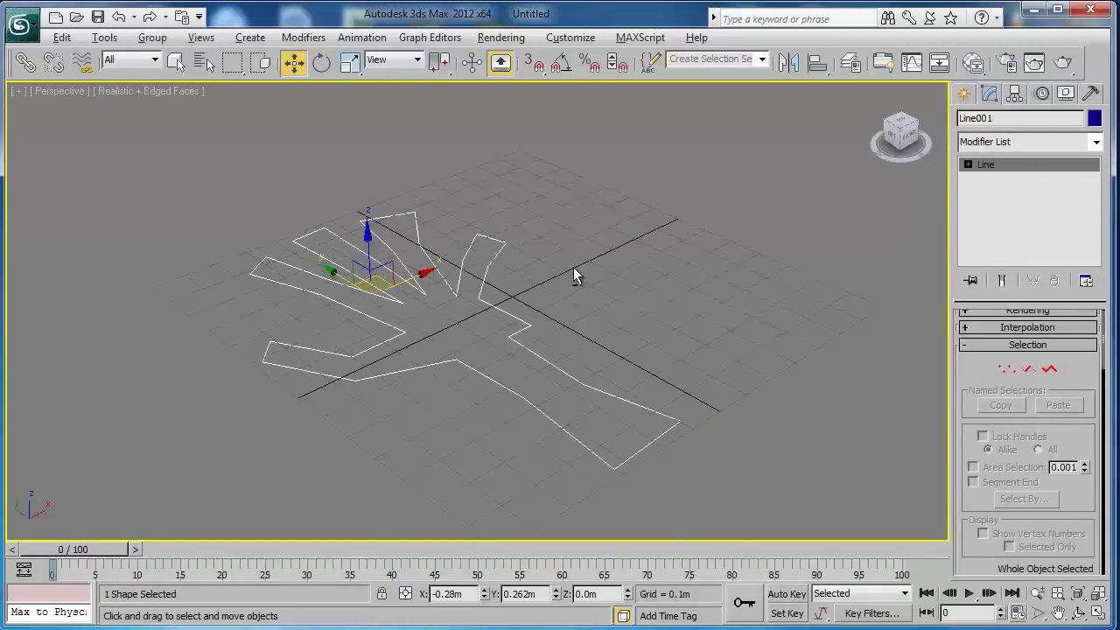
mouse_move(573, 267)
middle_mouse_down("alt")
mouse_move(464, 295)
mouse_move(577, 270)
mouse_move(527, 274)
mouse_move(564, 274)
middle_mouse_up("alt")
scroll(528, 272, "up", 3)
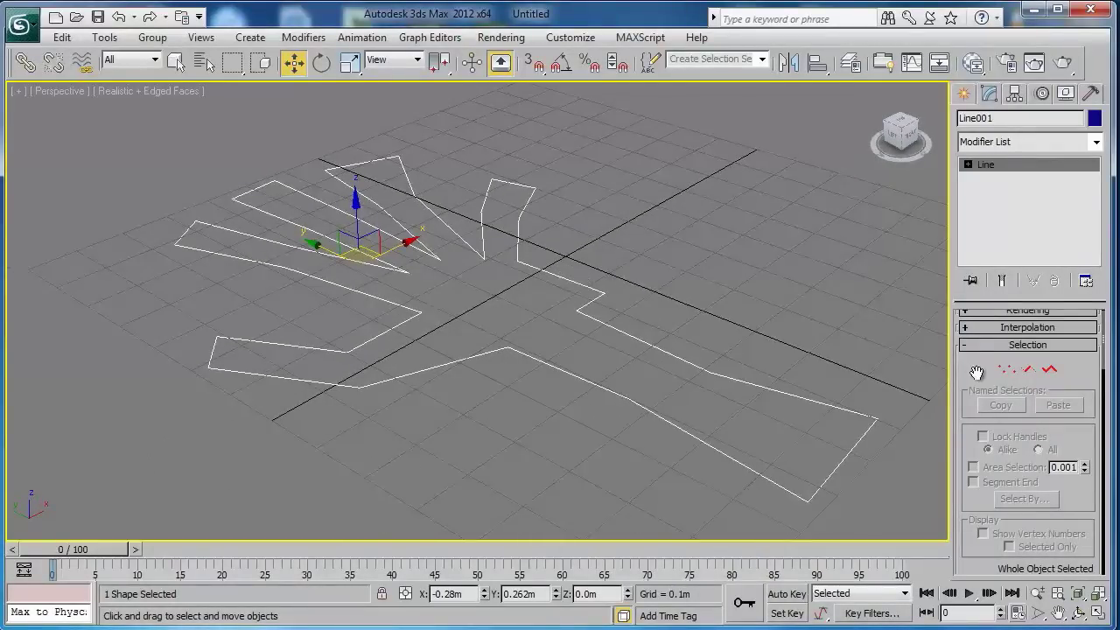
left_click_drag(974, 371, 969, 425)
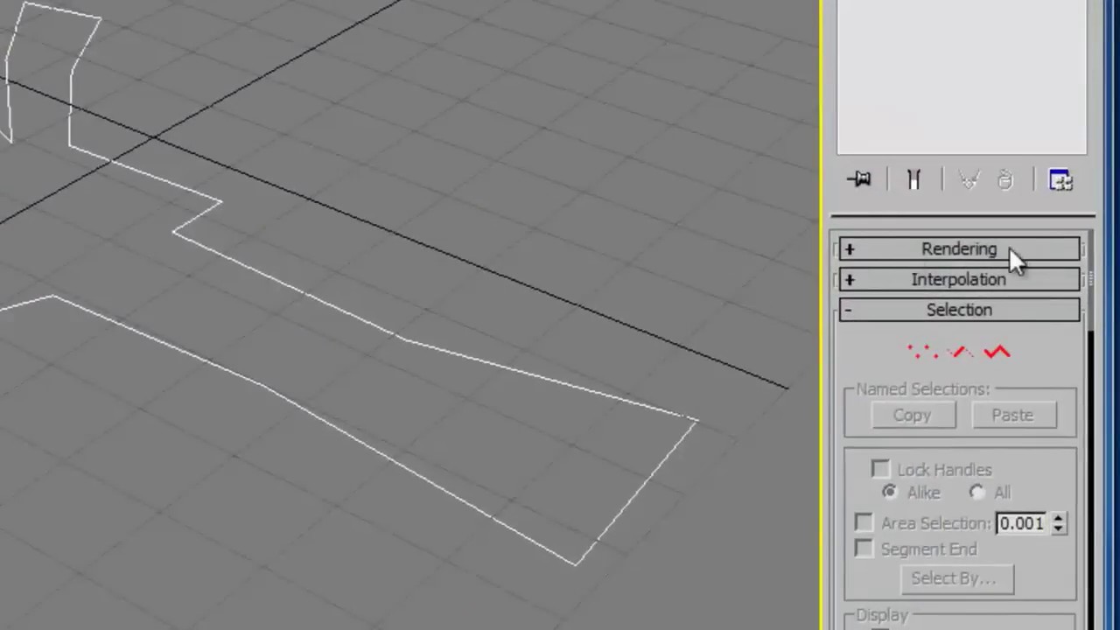
Step: Enable the hand spline in the renderer and do a test render
left_click(952, 251)
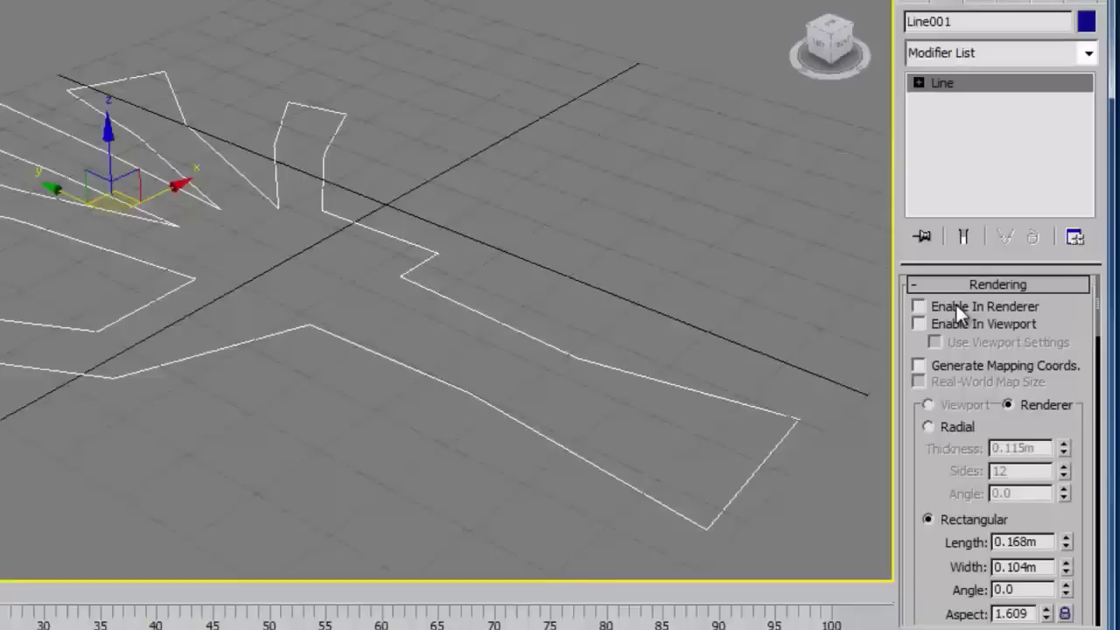
left_click(955, 304)
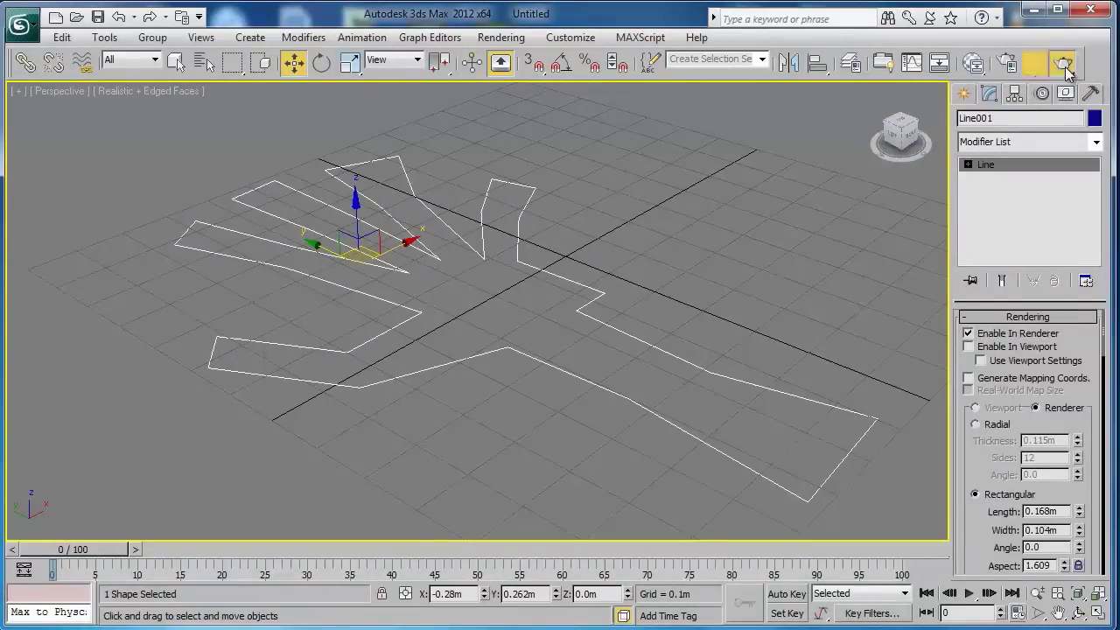
left_click(1065, 67)
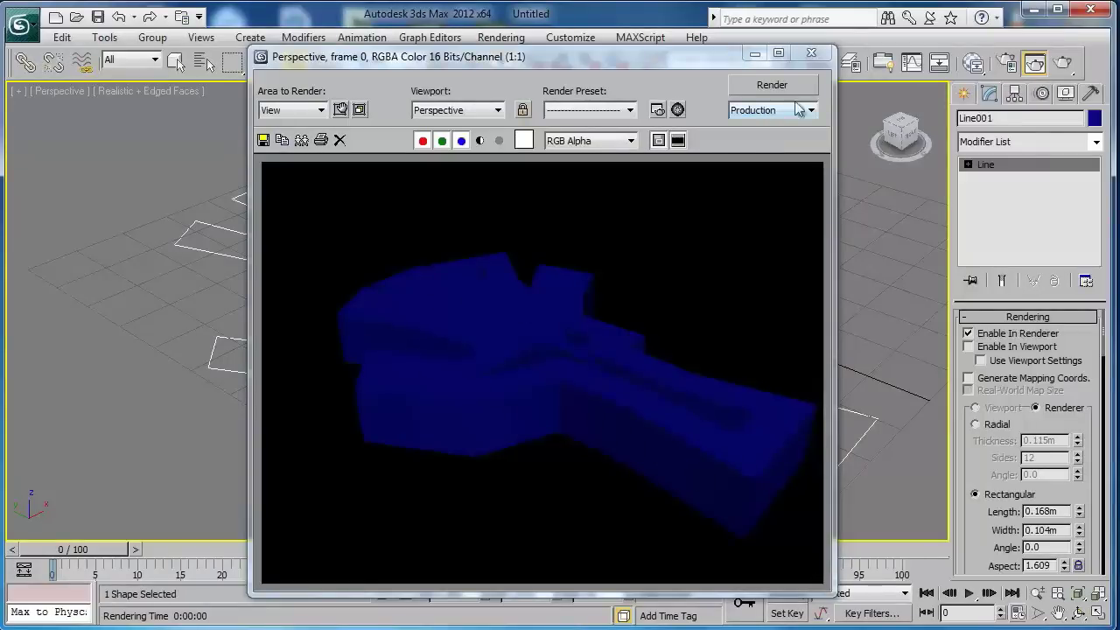
left_click(812, 54)
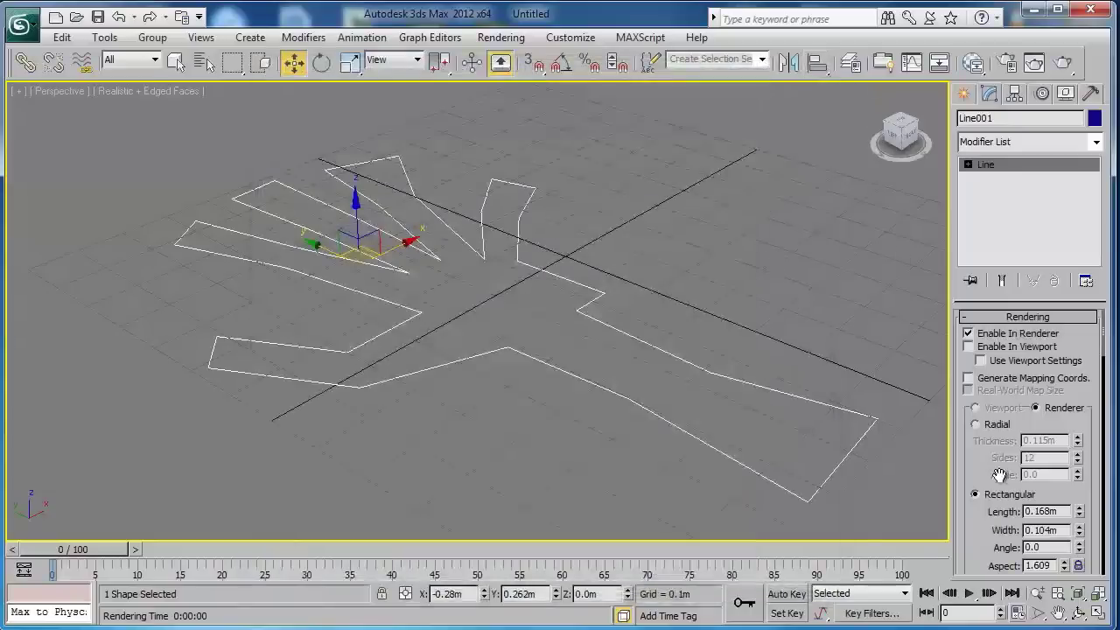
Step: Give the spline a Radial profile of 0.052m thickness, re-render, and enable it in the viewport
left_click_drag(1079, 515, 1083, 525)
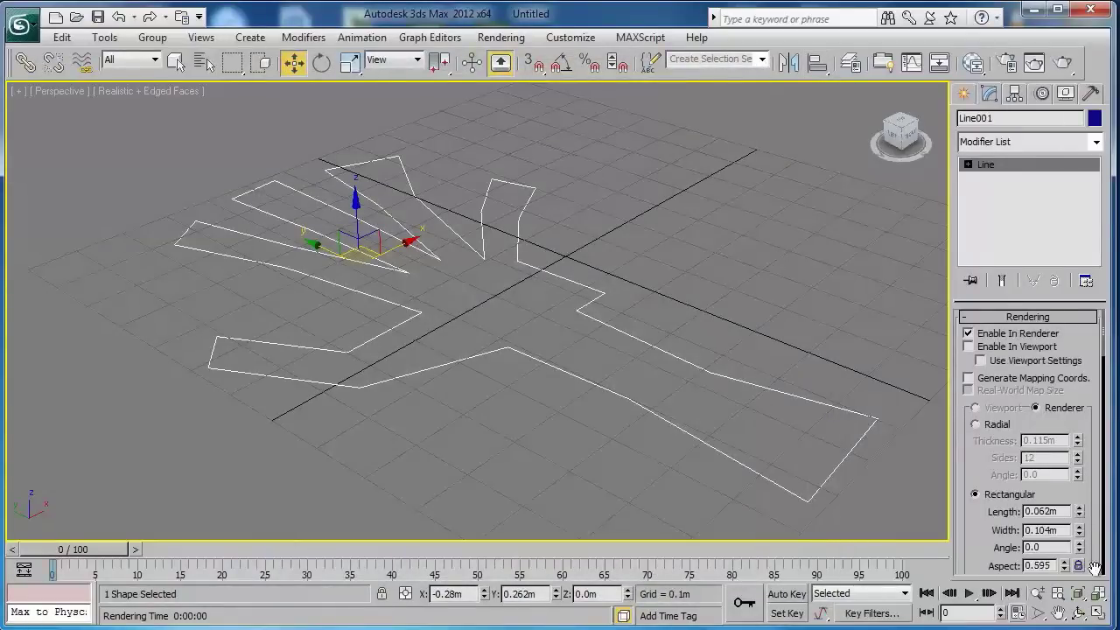
left_click(997, 427)
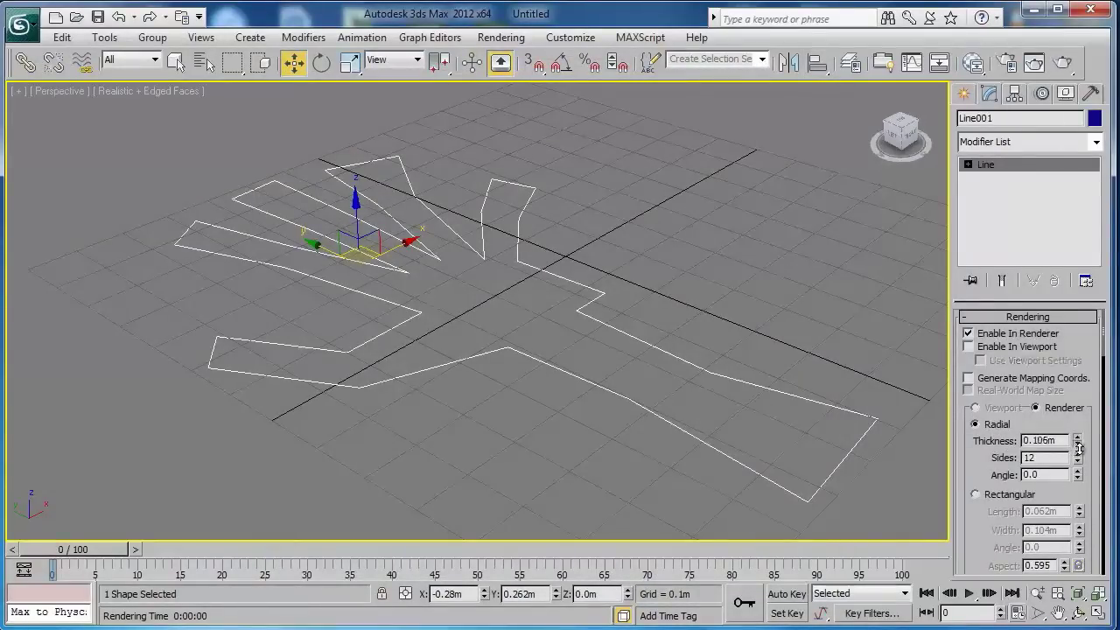
left_click_drag(1077, 443, 1084, 485)
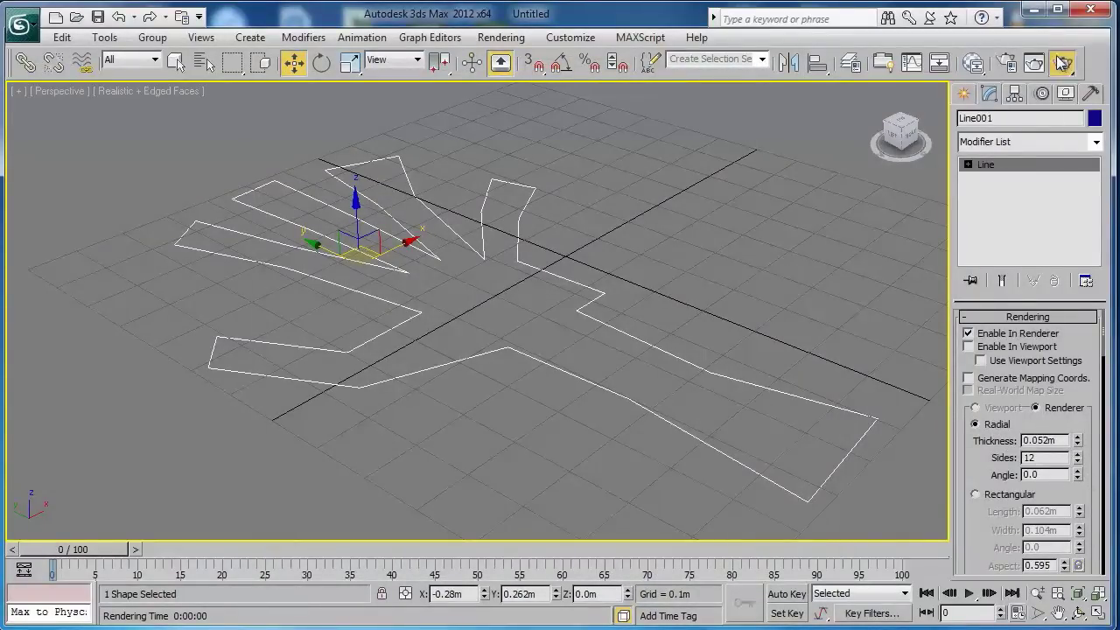
left_click(1034, 62)
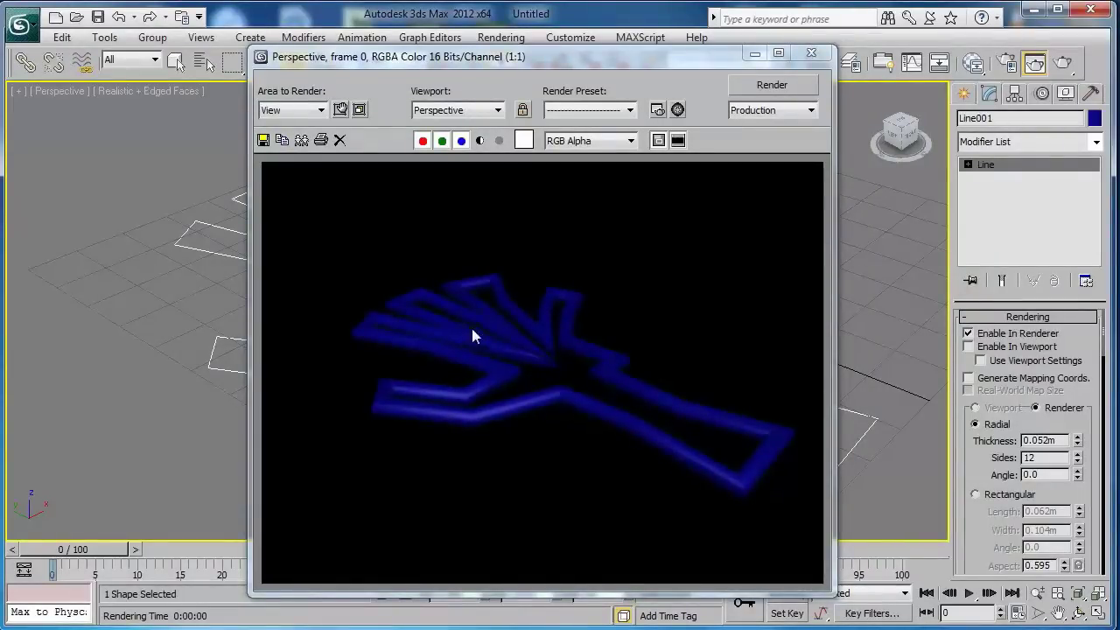
left_click(811, 53)
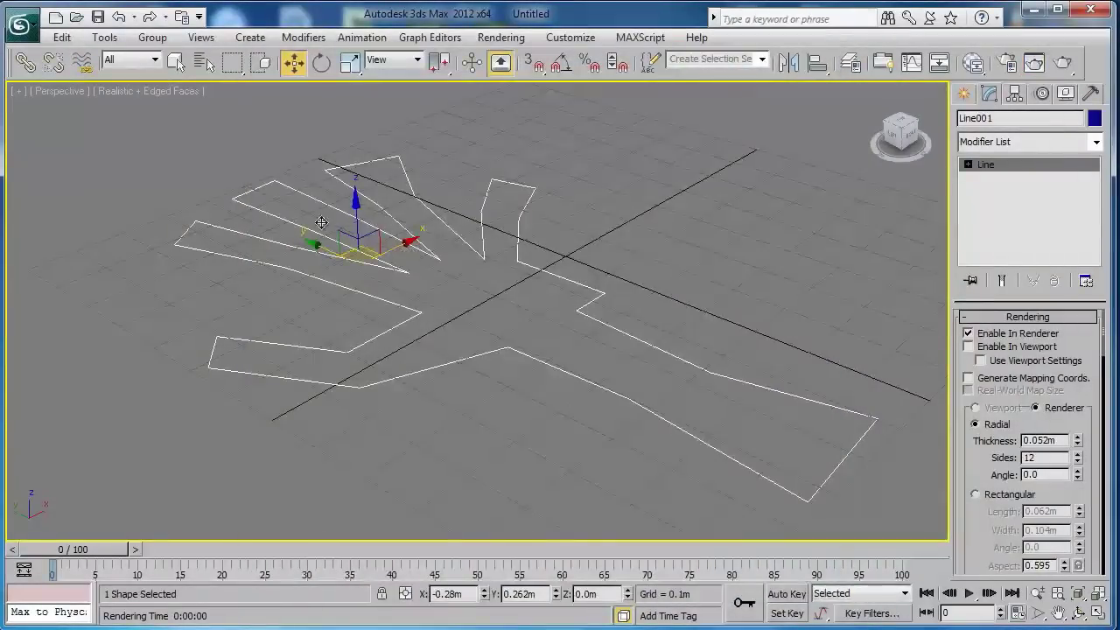
left_click(983, 350)
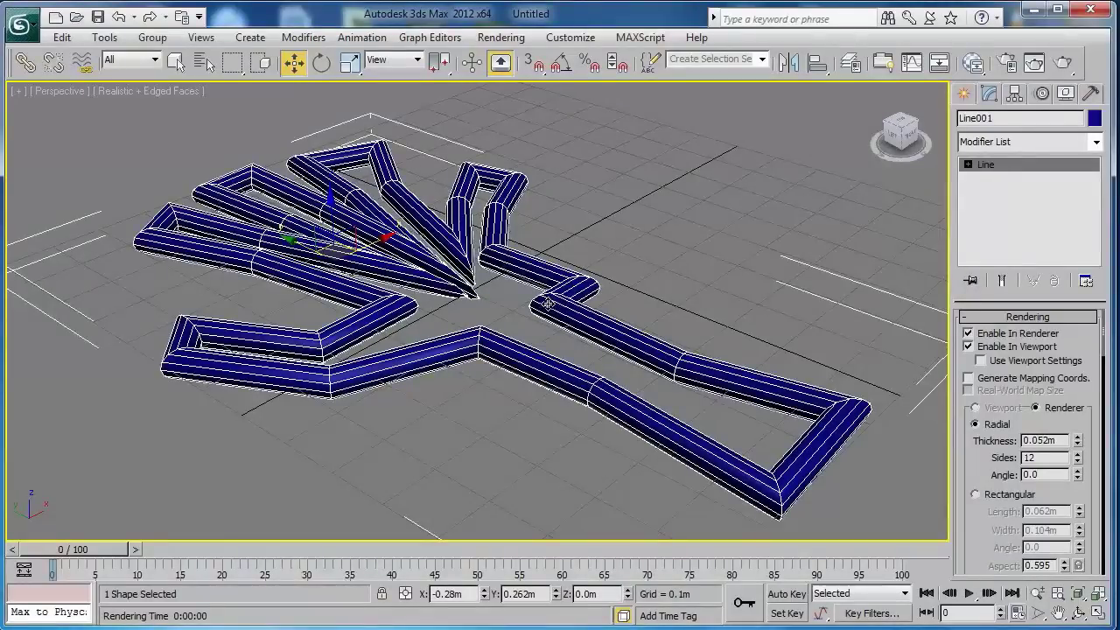
scroll(534, 304, "down", 3)
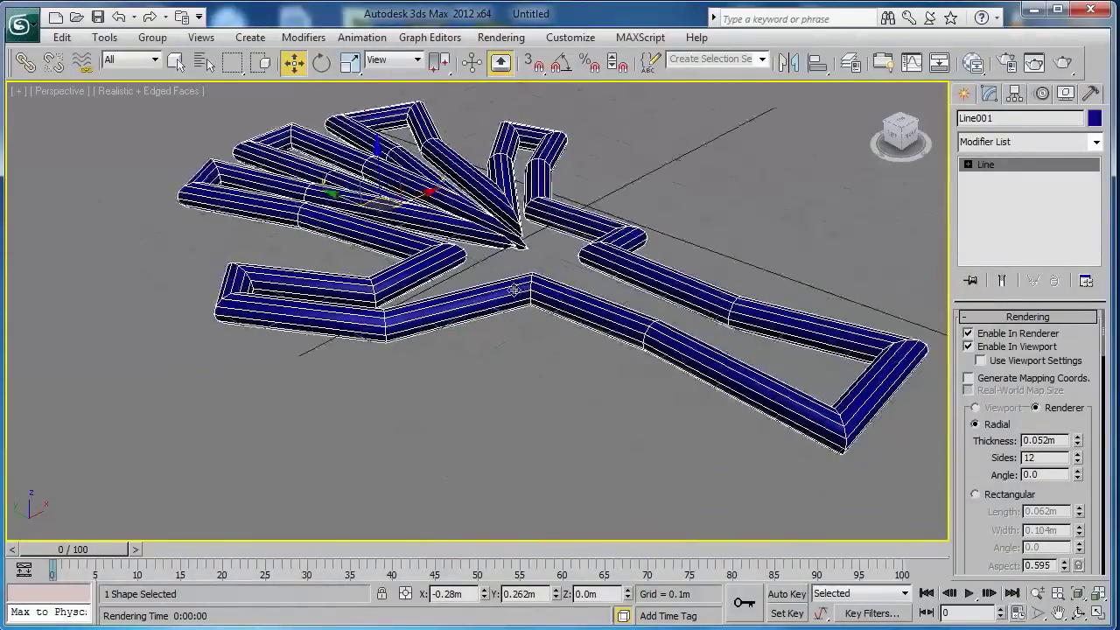
scroll(517, 302, "down", 2)
mouse_move(512, 300)
middle_mouse_down("alt")
mouse_move(313, 318)
mouse_move(376, 201)
middle_mouse_up("alt")
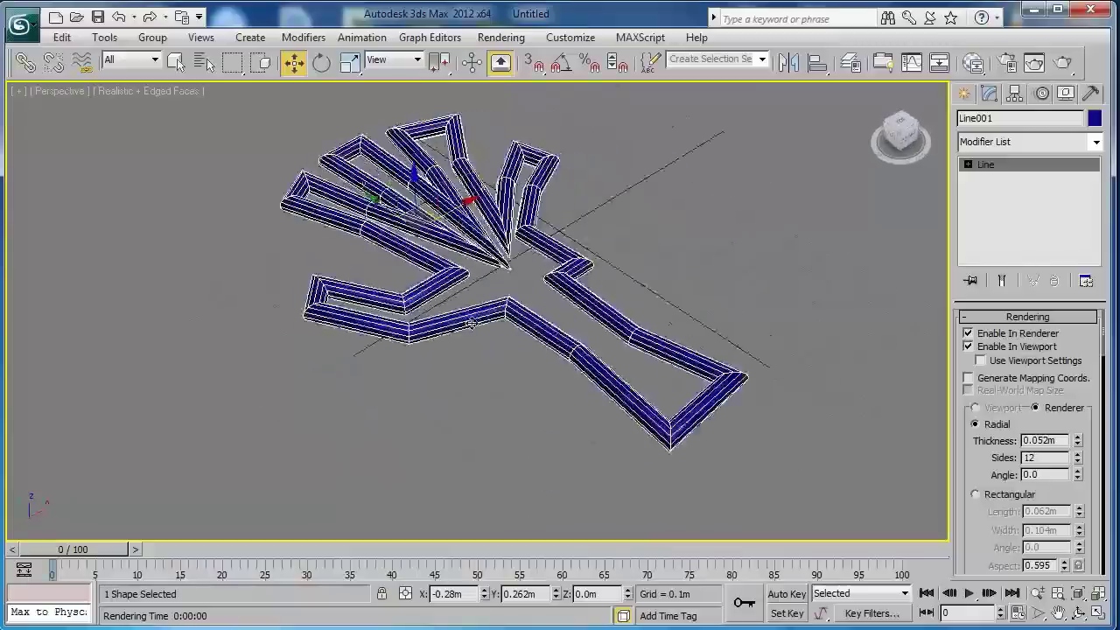
scroll(498, 321, "up", 3)
mouse_move(499, 322)
middle_mouse_down("alt")
mouse_move(464, 289)
mouse_move(453, 319)
middle_mouse_up("alt")
scroll(458, 304, "up", 2)
scroll(452, 319, "down", 2)
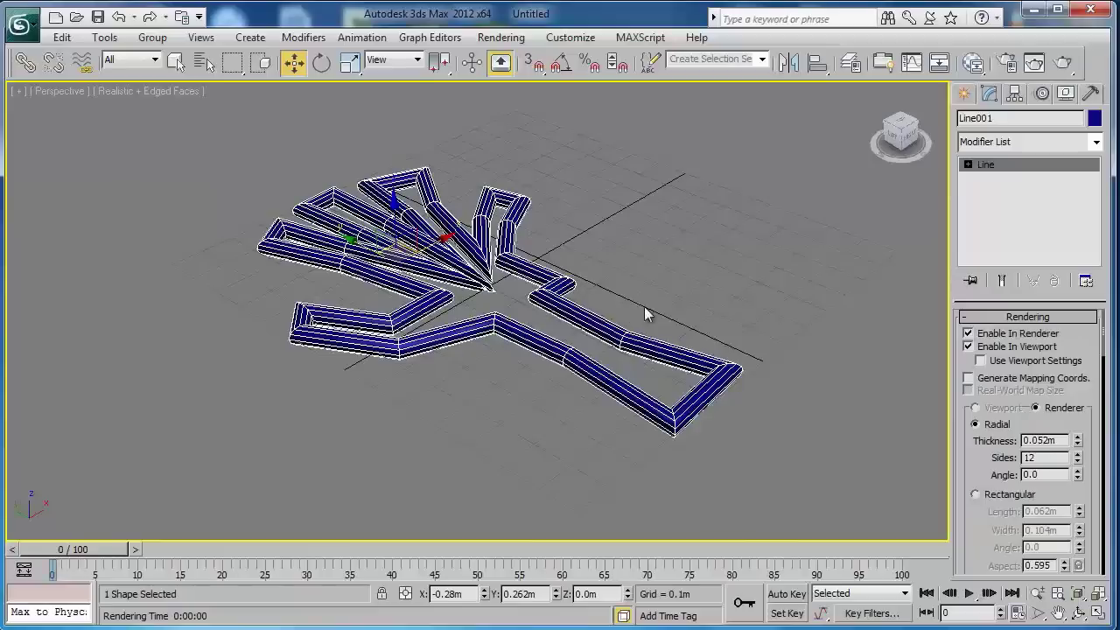
scroll(603, 350, "up", 3)
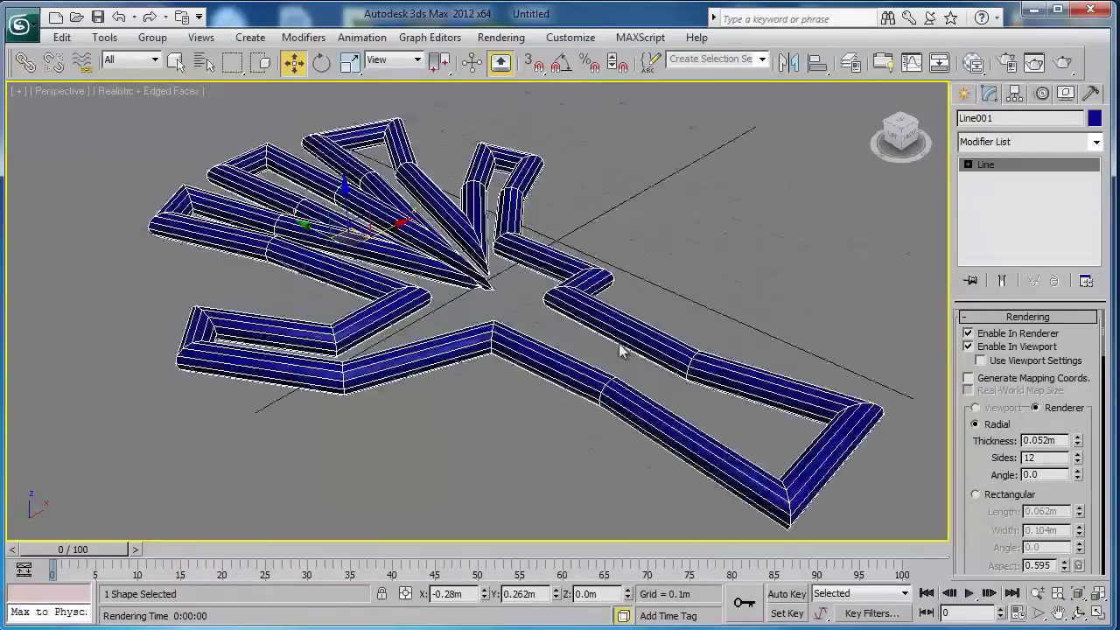
left_click(1064, 63)
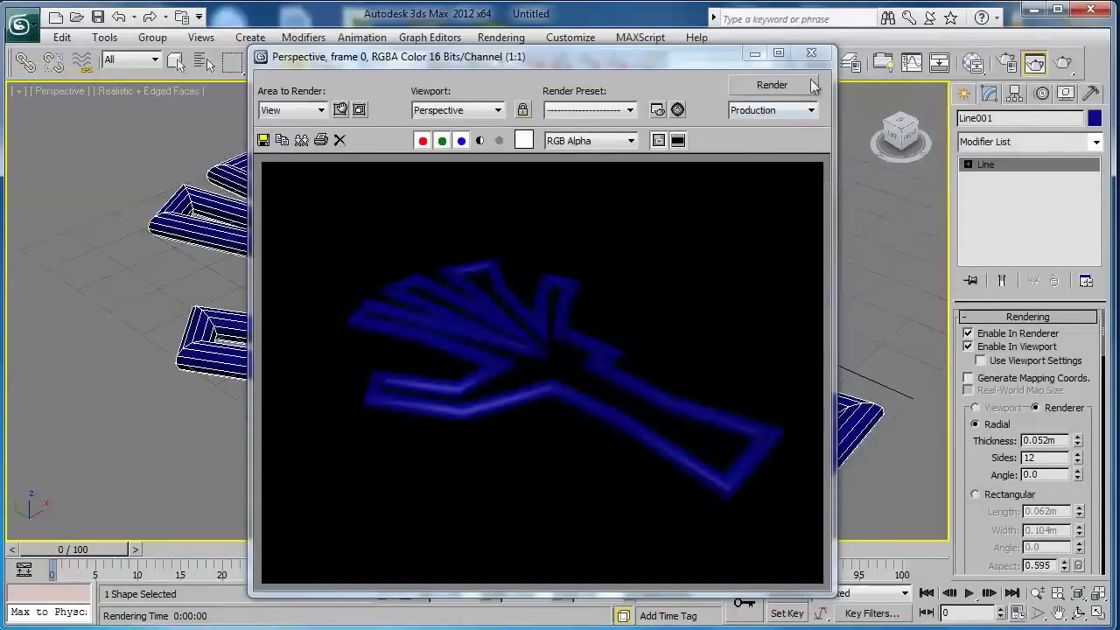
left_click(811, 53)
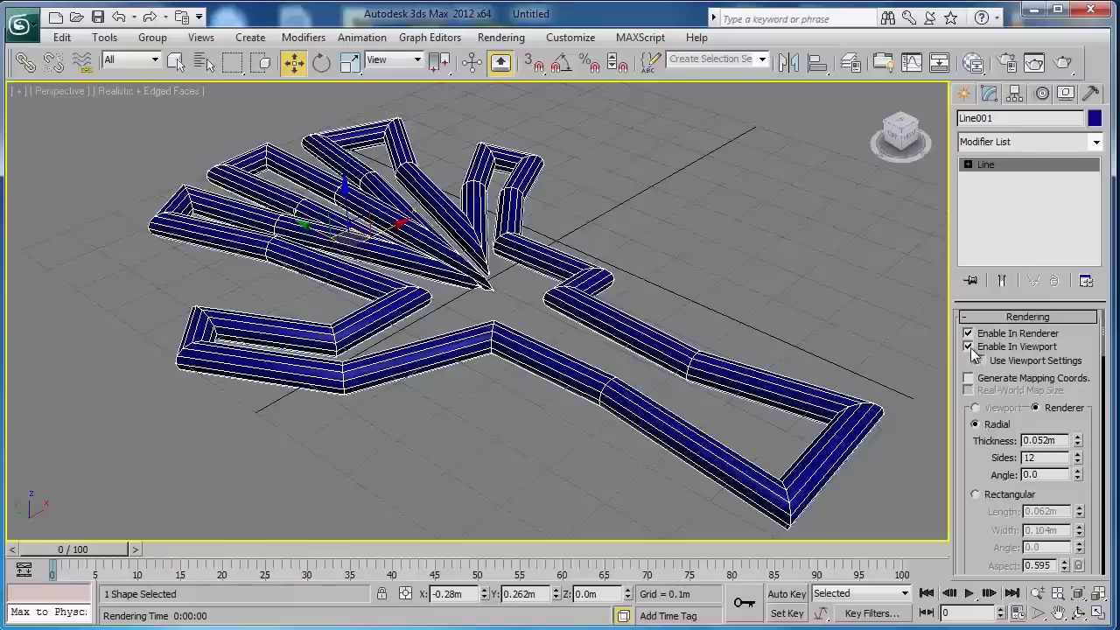
left_click(968, 333)
left_click(1034, 62)
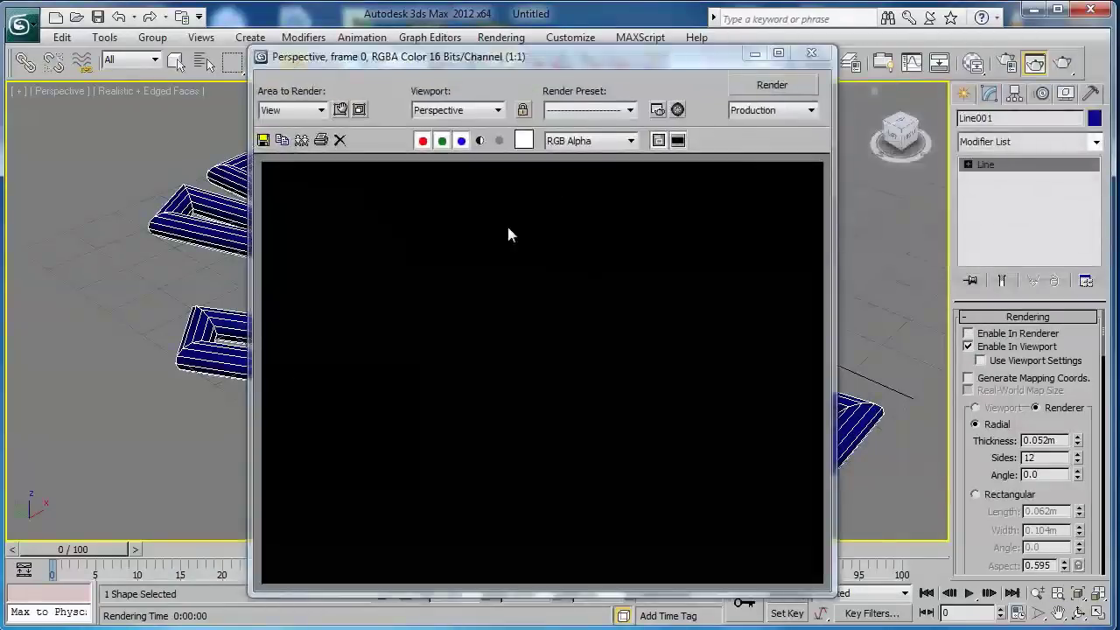
left_click(811, 54)
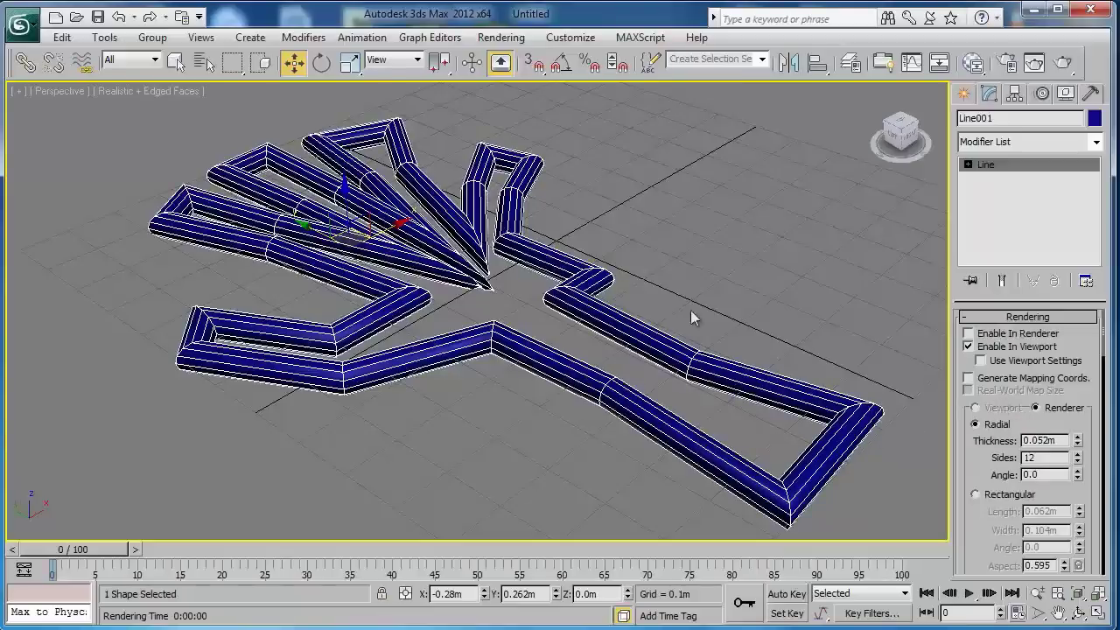
left_click(982, 335)
Step: Give the spline a Rectangular profile with Length 0.031m and Width 0.015m
left_click_drag(1077, 440, 1097, 493)
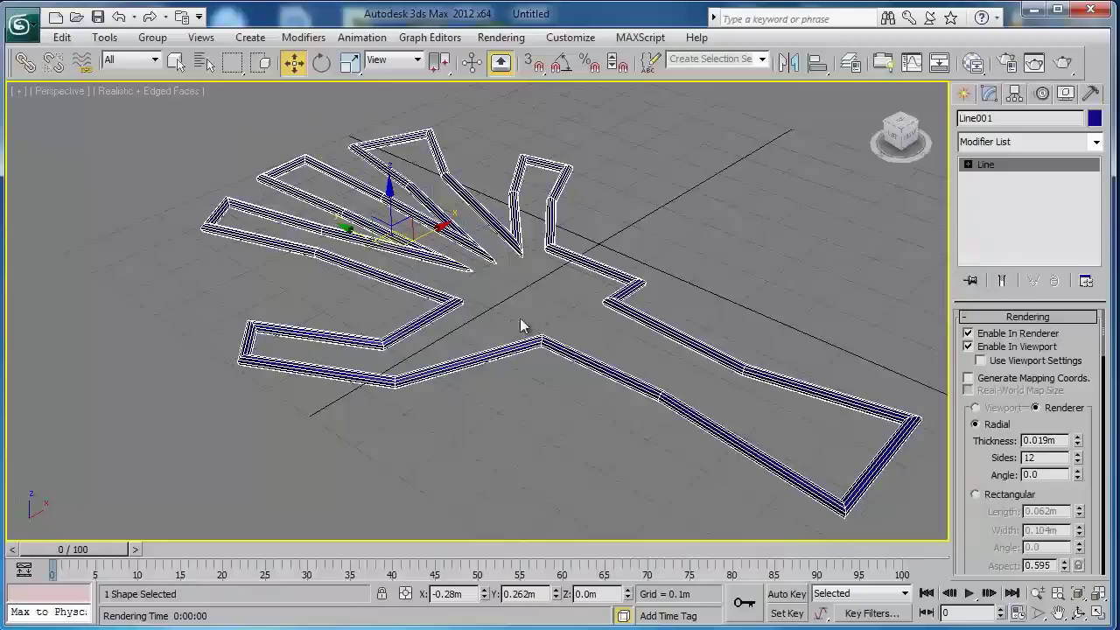
mouse_move(565, 320)
middle_mouse_down()
mouse_move(508, 282)
mouse_move(536, 291)
middle_mouse_up()
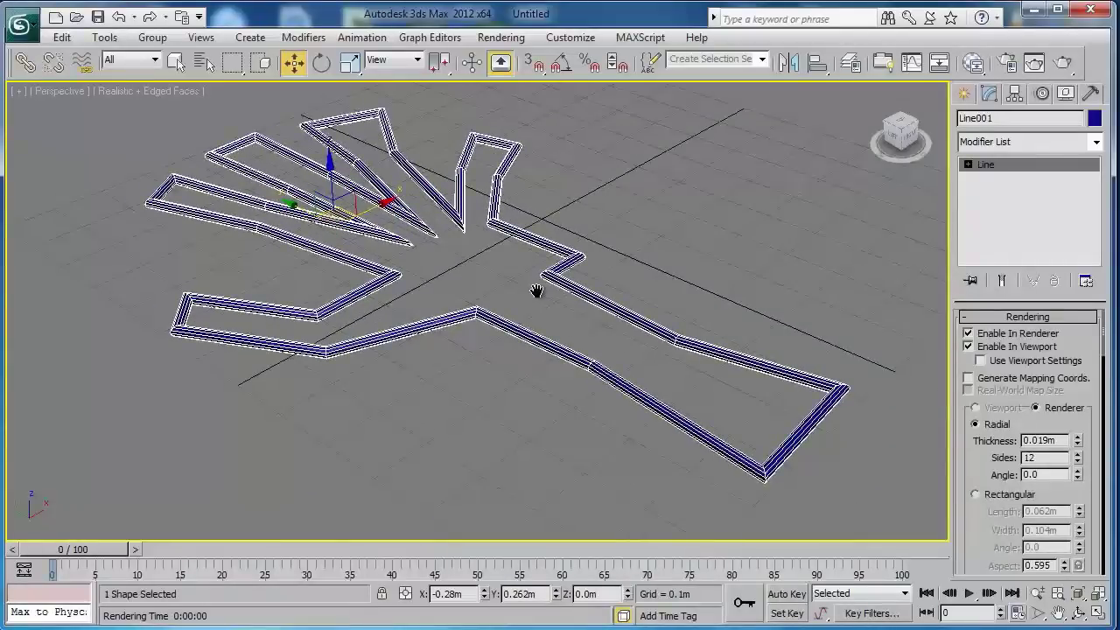
left_click(1006, 495)
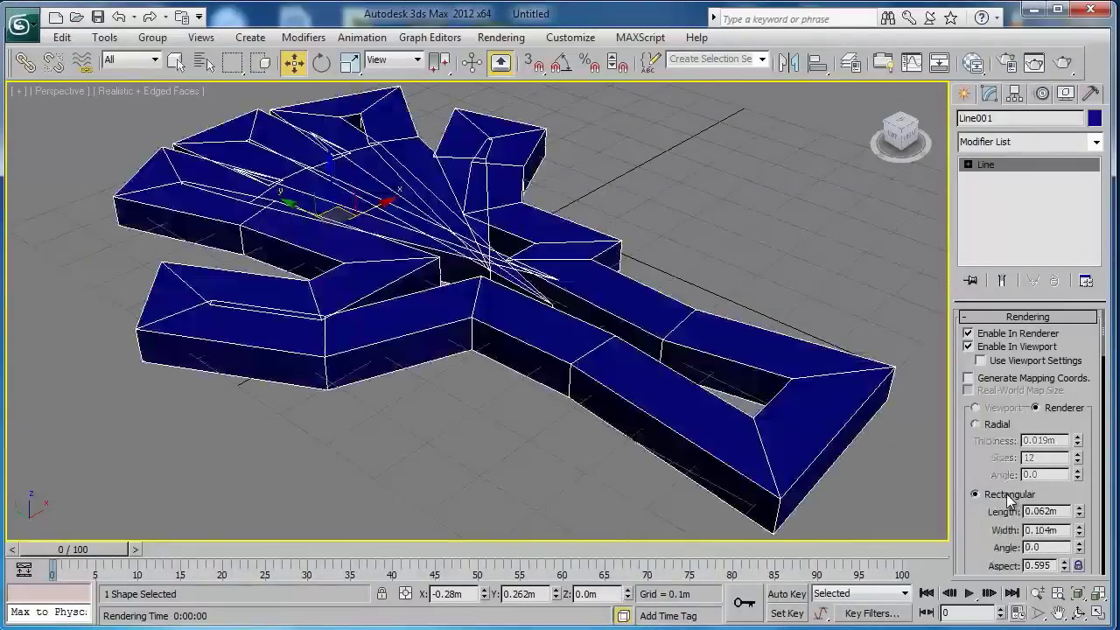
mouse_move(617, 380)
middle_mouse_down("alt")
mouse_move(546, 359)
mouse_move(580, 370)
middle_mouse_up("alt")
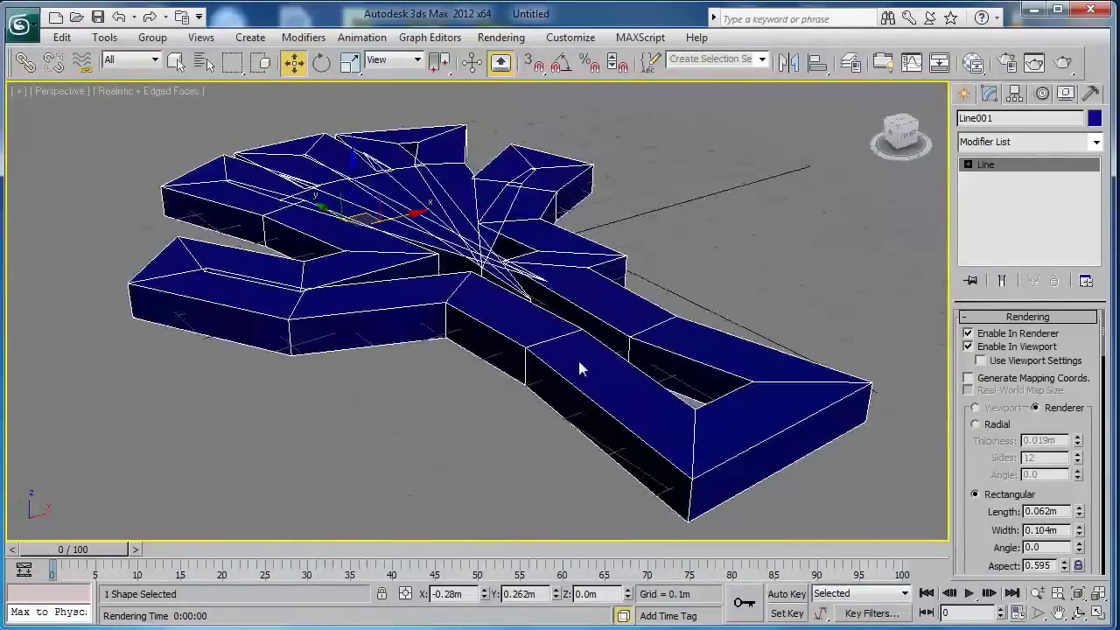
mouse_move(1079, 515)
left_mouse_down()
mouse_move(1104, 619)
mouse_move(1104, 606)
left_mouse_up()
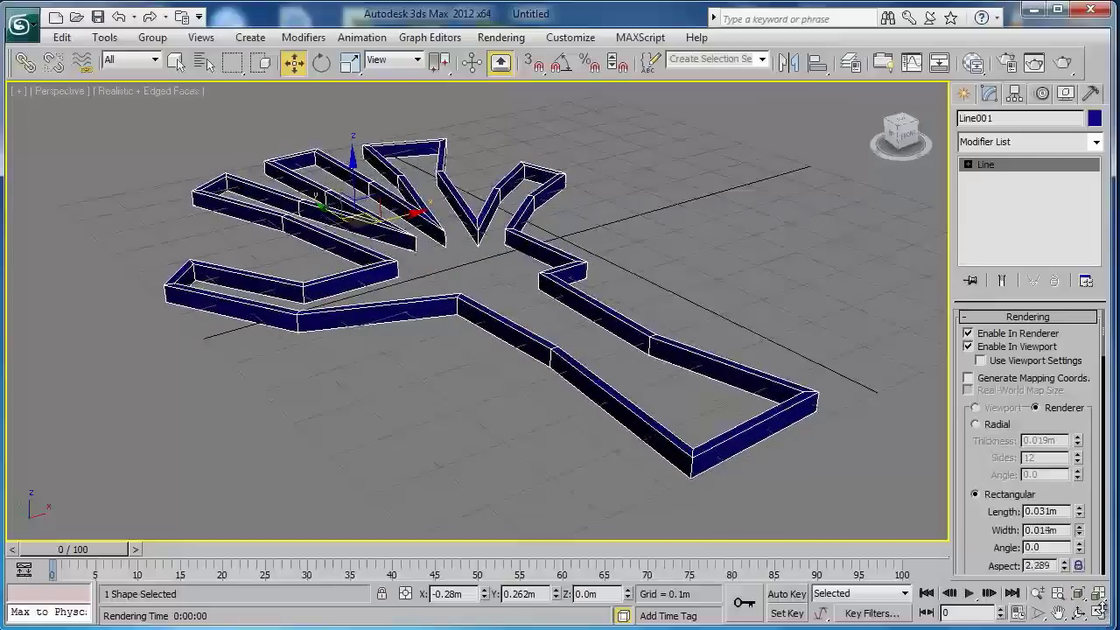
mouse_move(423, 285)
middle_mouse_down("alt")
mouse_move(623, 303)
mouse_move(475, 282)
mouse_move(448, 274)
mouse_move(450, 265)
middle_mouse_up("alt")
scroll(449, 264, "down", 2)
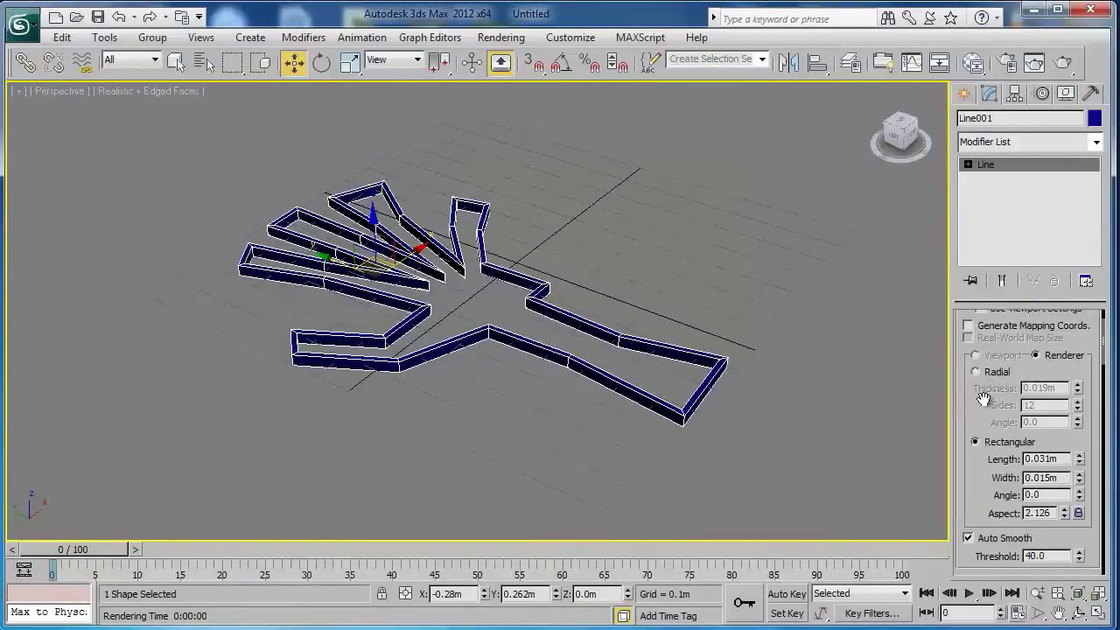
scroll(984, 398, "up", 2)
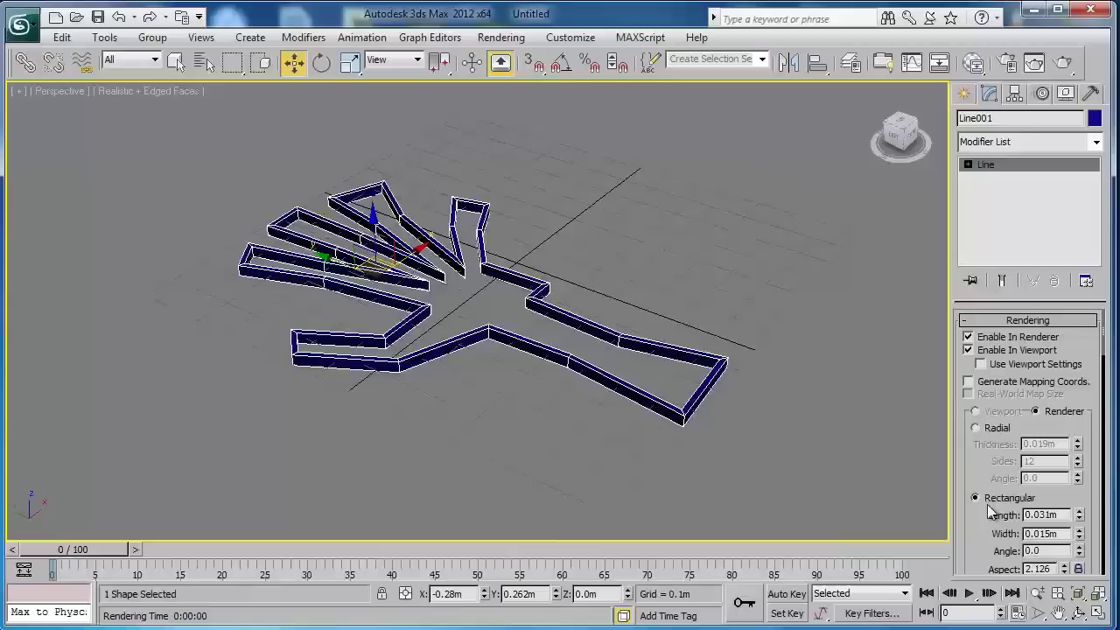
Step: Enter Vertex mode and box-select every vertex of the hand outline
left_click(1049, 321)
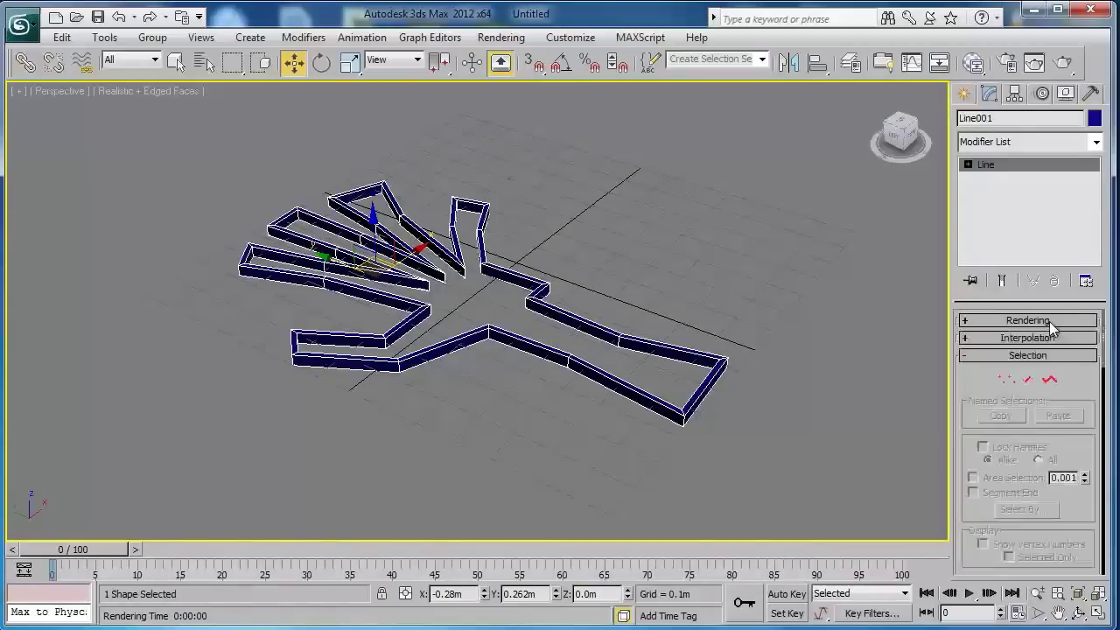
left_click(1007, 380)
left_click_drag(786, 131, 92, 468)
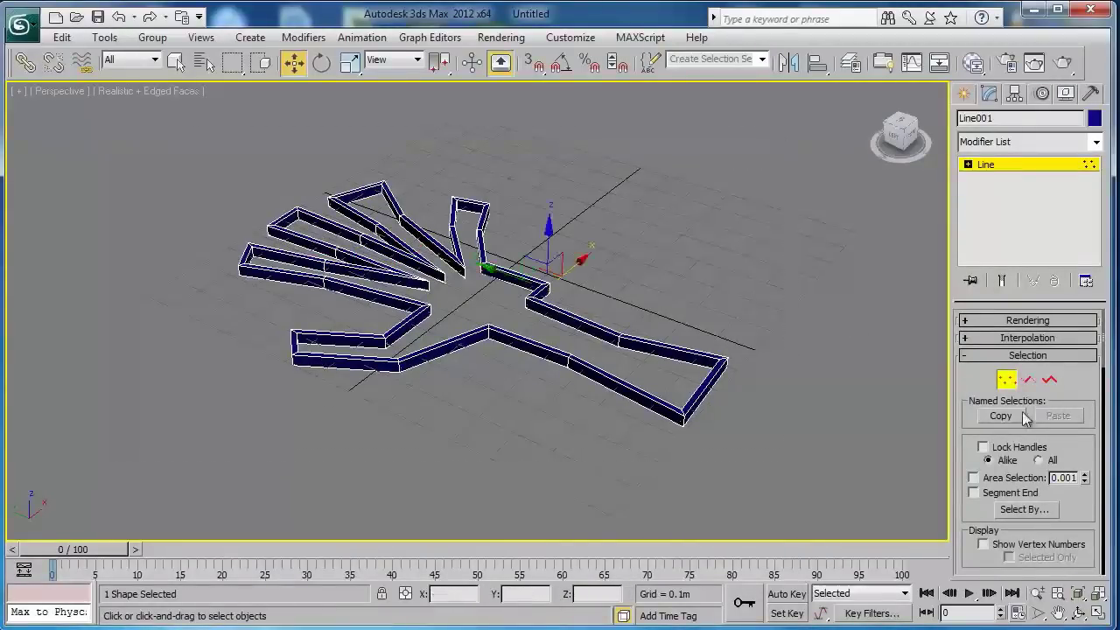
Step: Fillet all selected corners by 0.041m and orbit to check the smooth curves
scroll(1082, 529, "down", 5)
scroll(1058, 499, "down", 5)
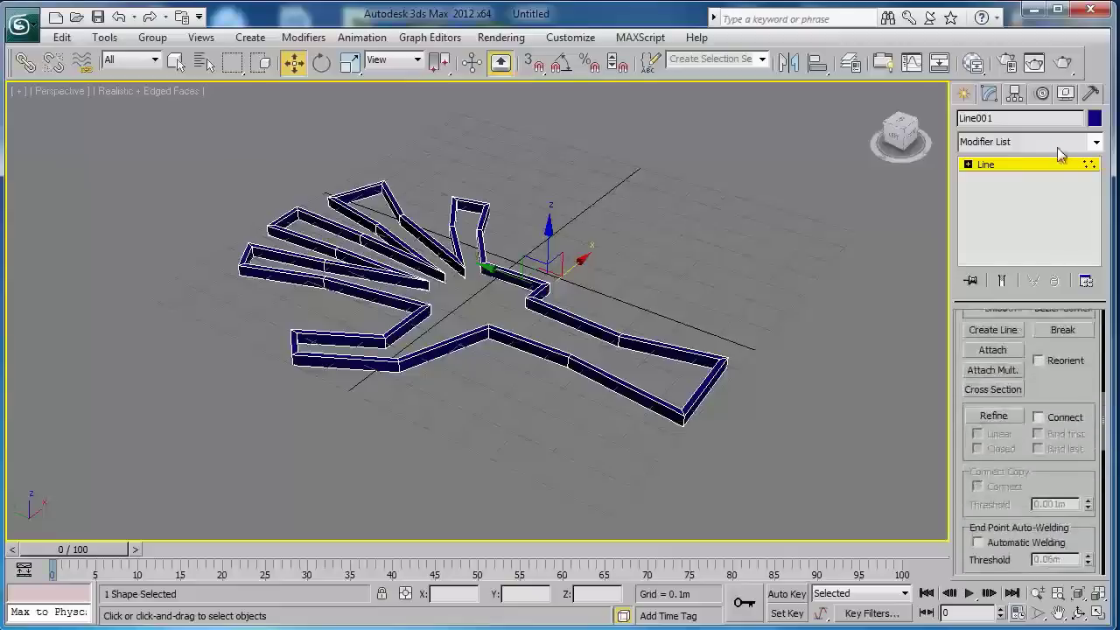
scroll(1048, 480, "down", 1)
scroll(1048, 480, "down", 5)
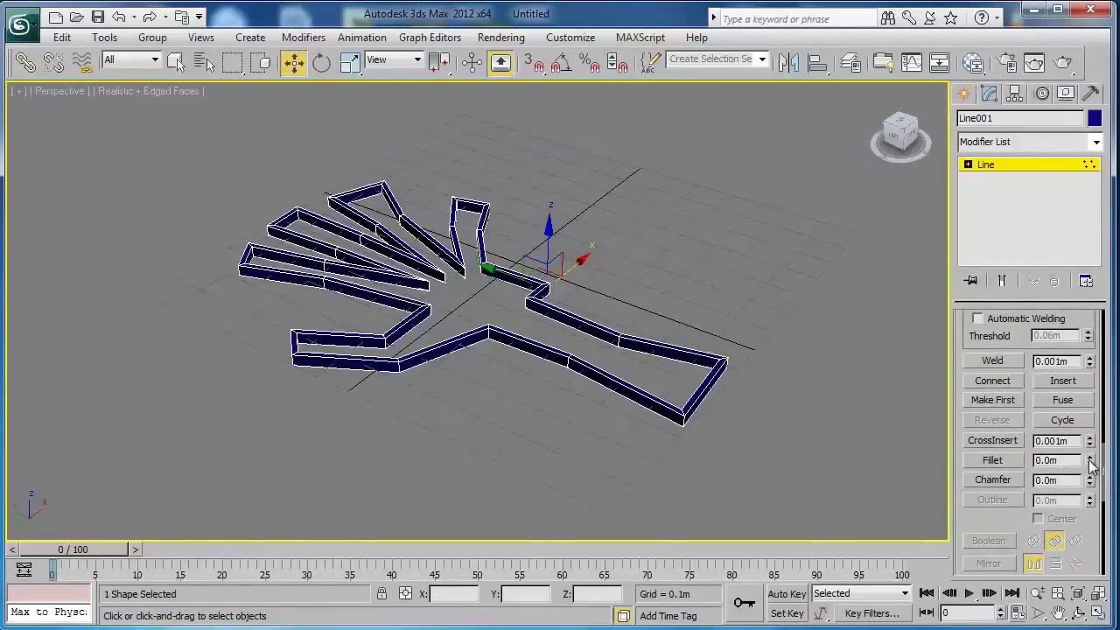
left_click_drag(1091, 465, 1087, 440)
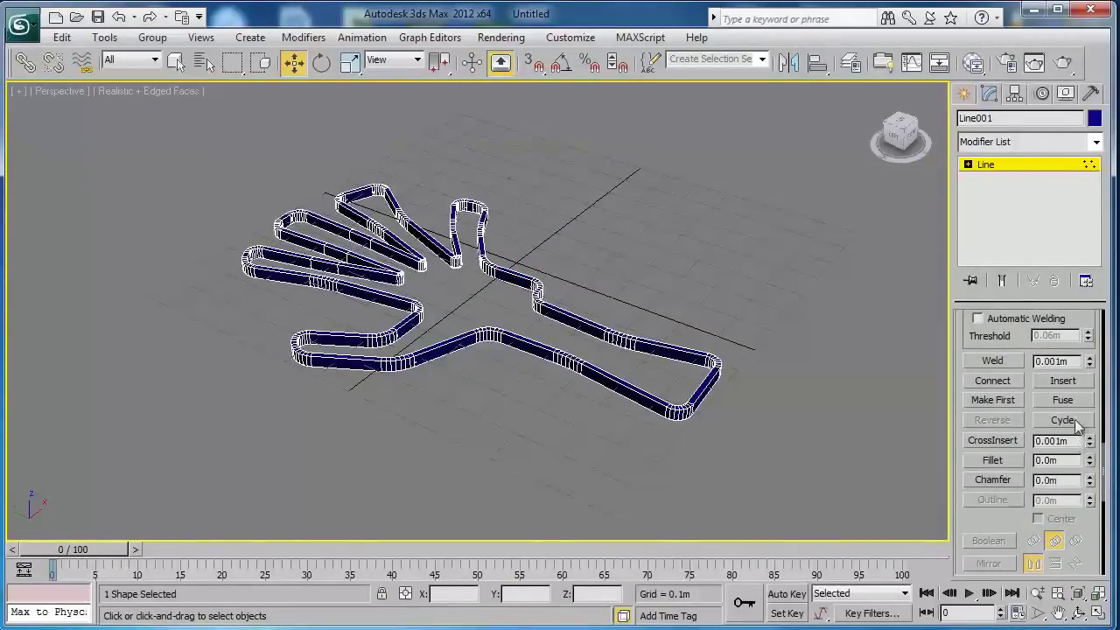
scroll(617, 262, "up", 1)
scroll(630, 280, "up", 2)
mouse_move(632, 285)
middle_mouse_down("alt")
mouse_move(500, 317)
mouse_move(498, 338)
mouse_move(595, 305)
middle_mouse_up("alt")
scroll(595, 304, "down", 2)
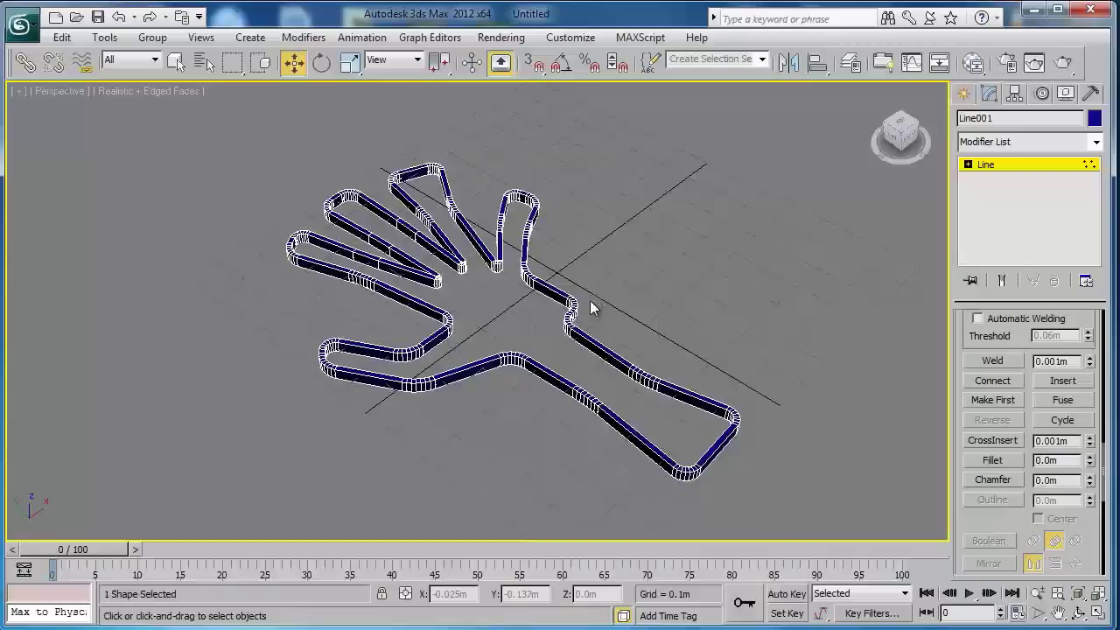
Step: Exit Vertex mode and uncheck both Enable In Renderer and Enable In Viewport for Line001
left_click(1017, 165)
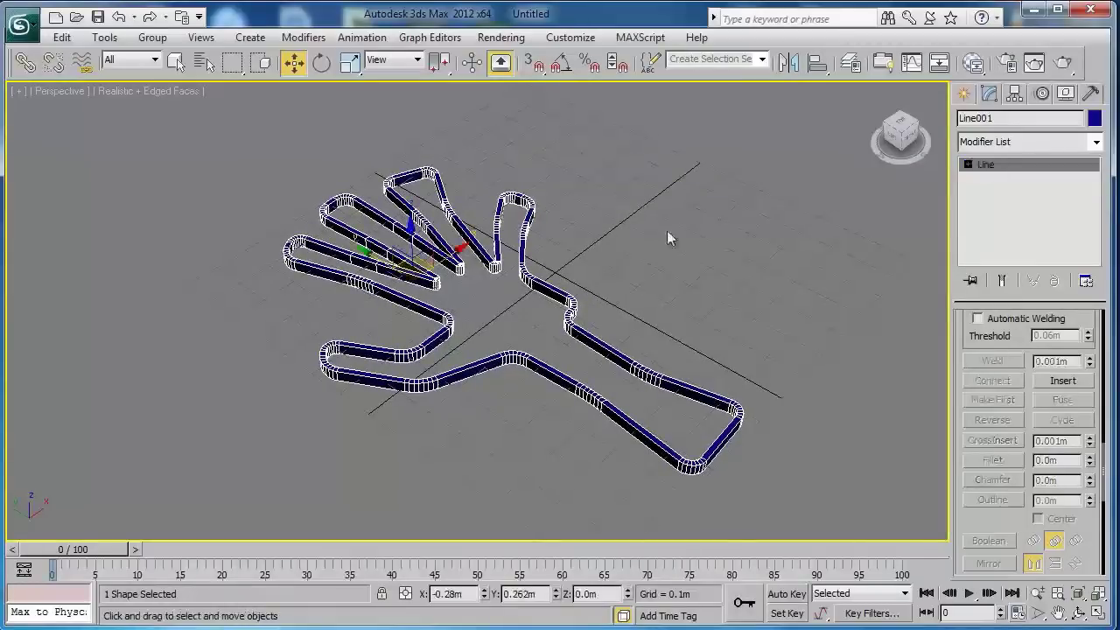
mouse_move(666, 234)
middle_mouse_down("alt")
mouse_move(525, 262)
mouse_move(569, 288)
mouse_move(513, 300)
middle_mouse_up("alt")
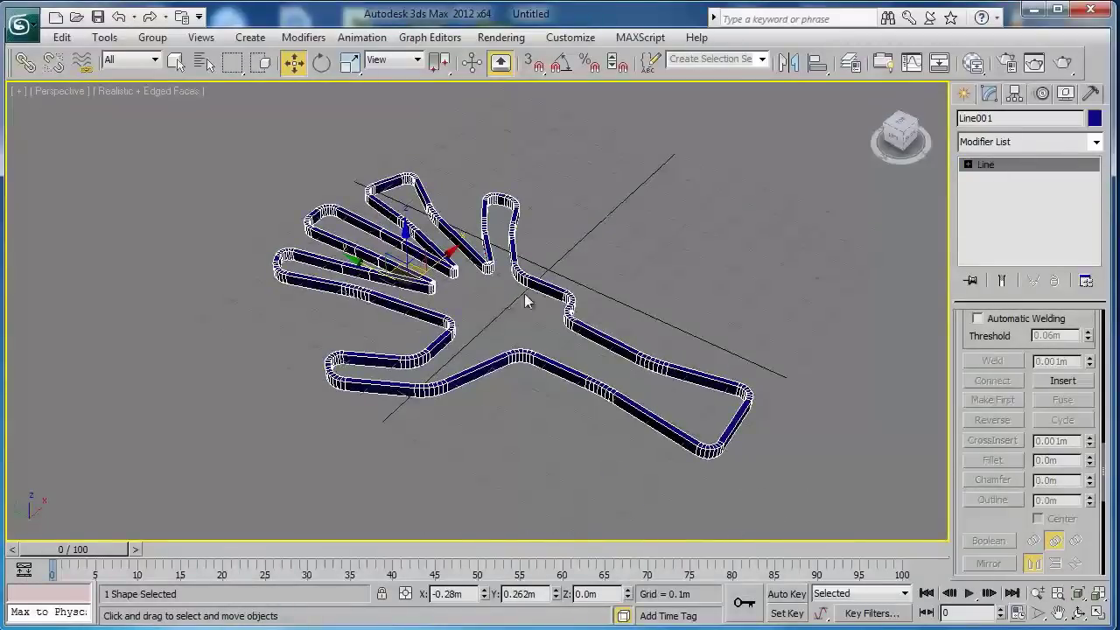
scroll(1015, 393, "up", 3)
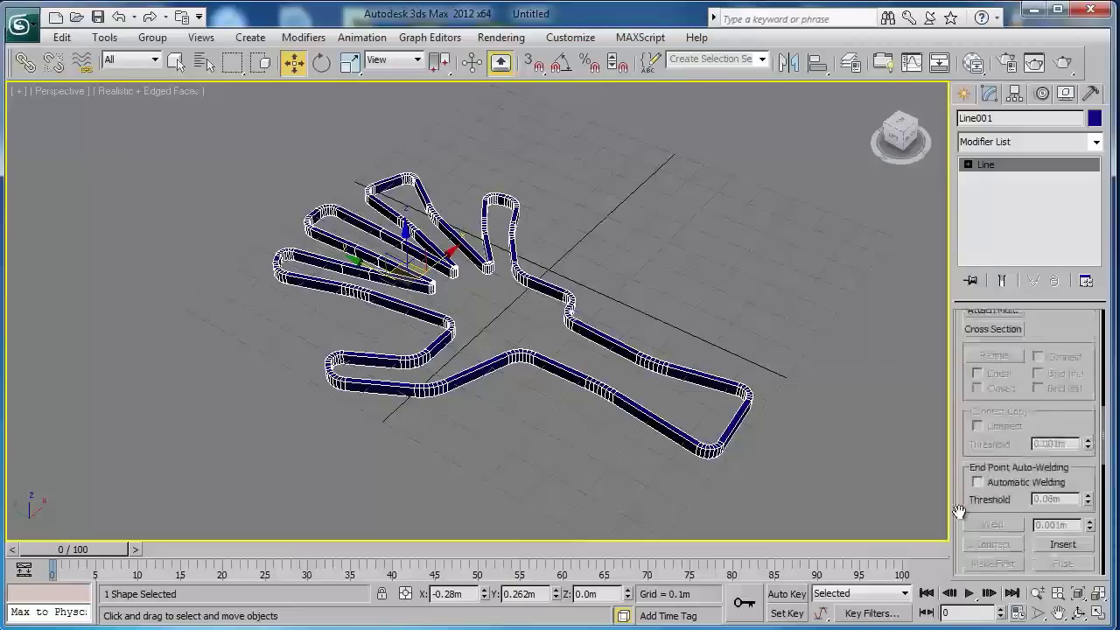
scroll(1065, 431, "up", 2)
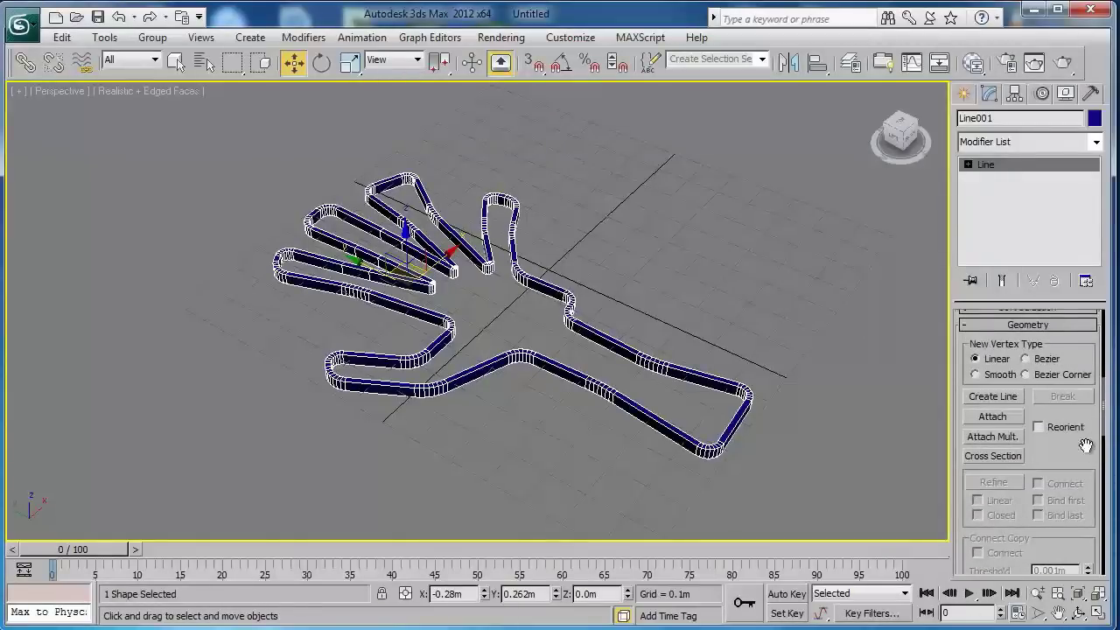
left_click_drag(1094, 344, 1096, 363)
scroll(1093, 363, "up", 3)
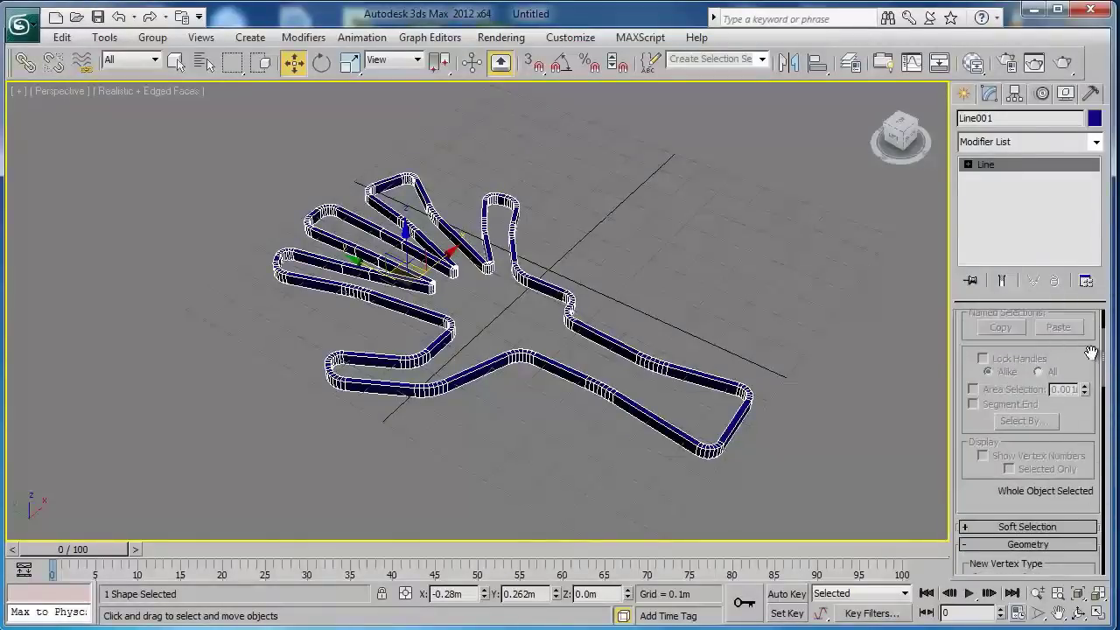
scroll(1090, 352, "up", 3)
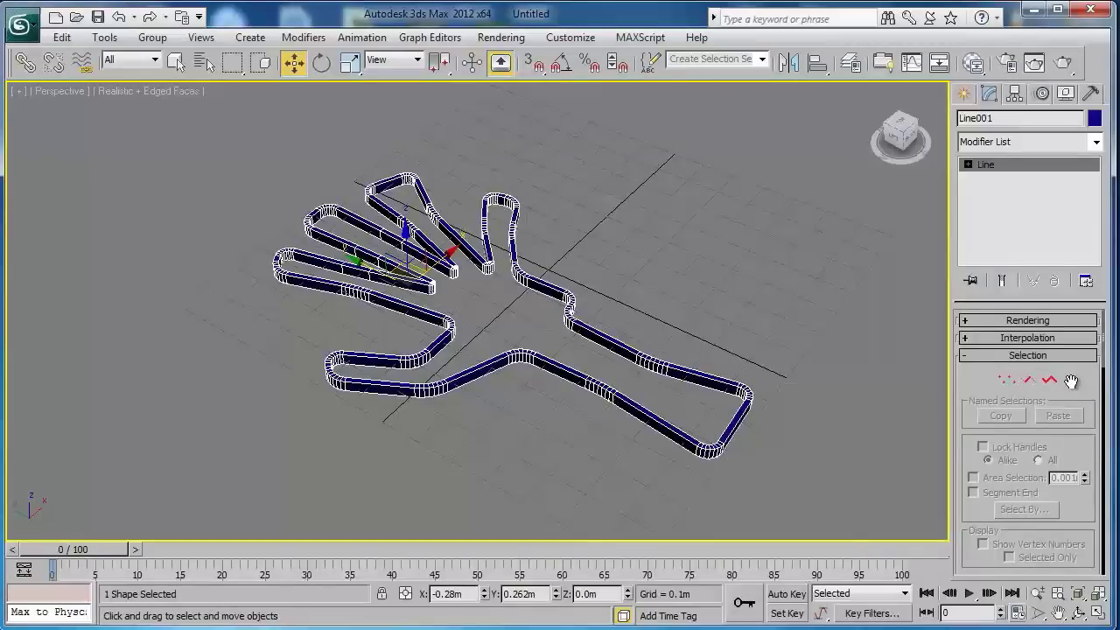
left_click(1028, 321)
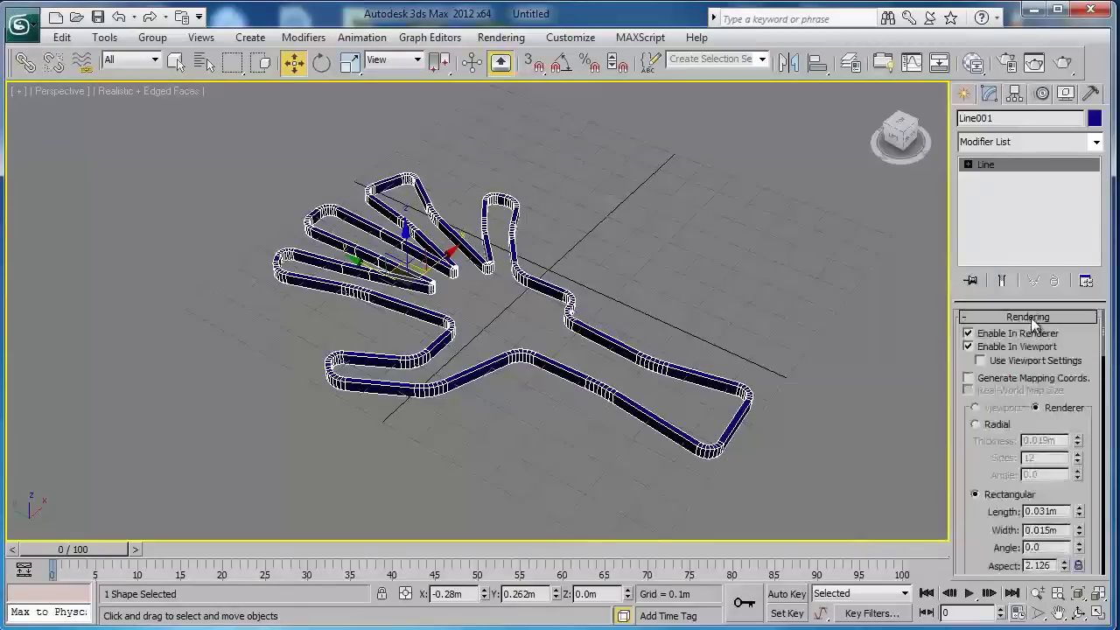
left_click(967, 333)
left_click(967, 346)
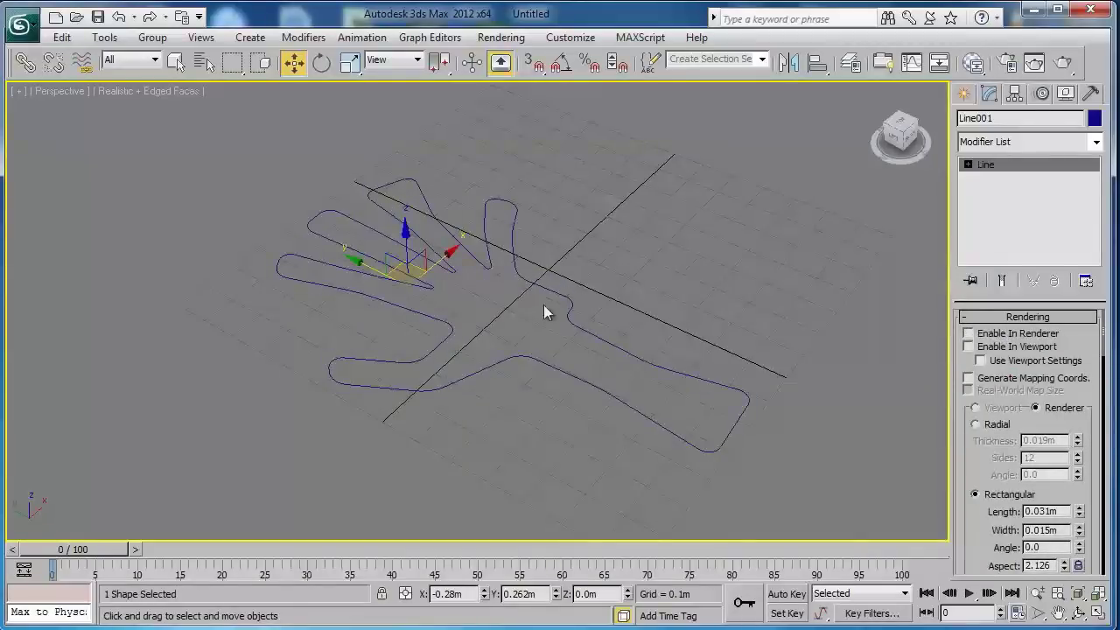
scroll(538, 306, "up", 2)
scroll(529, 305, "up", 2)
middle_click_drag(426, 284, 649, 308, "alt")
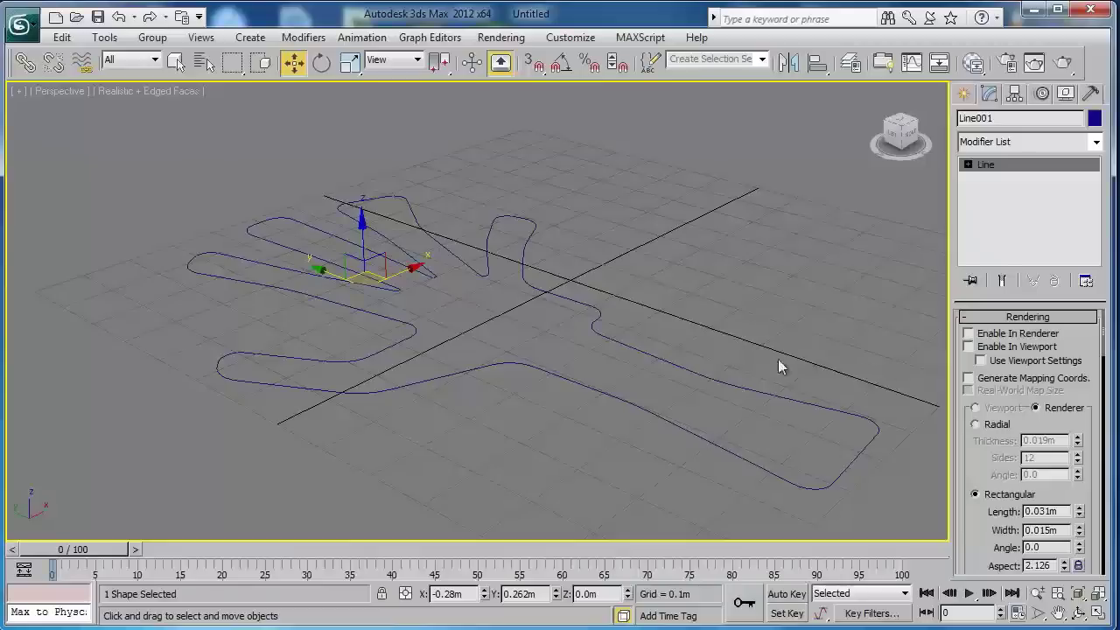
left_click(1056, 319)
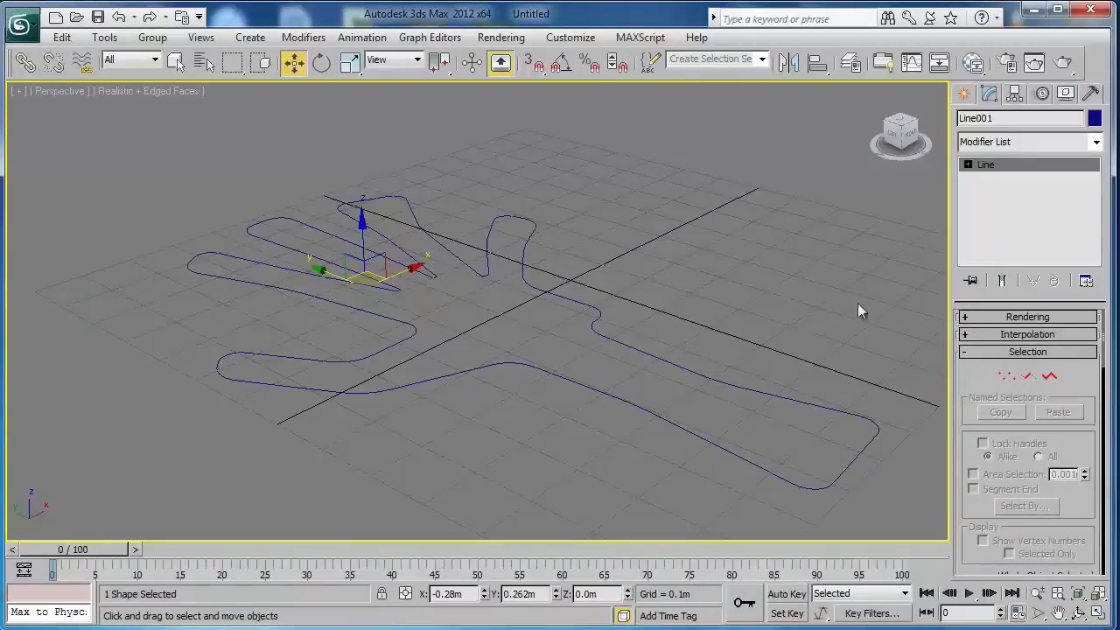
Step: Draw two circles on the hand outline, one across the forearm and one near the thumb base
left_click(966, 94)
left_click(972, 242)
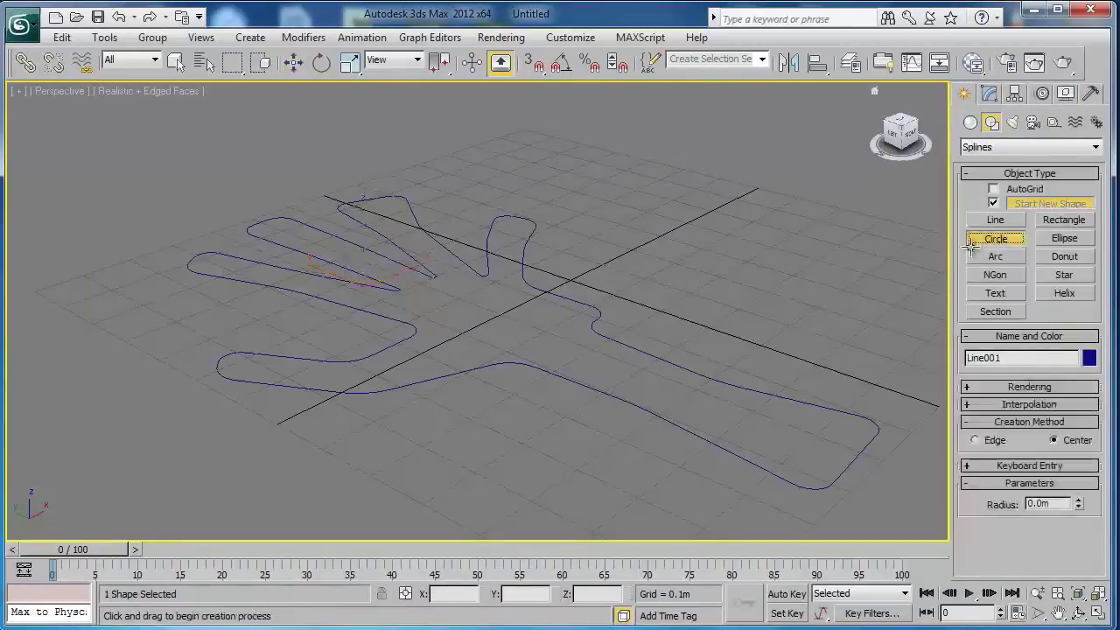
left_click_drag(674, 437, 675, 409)
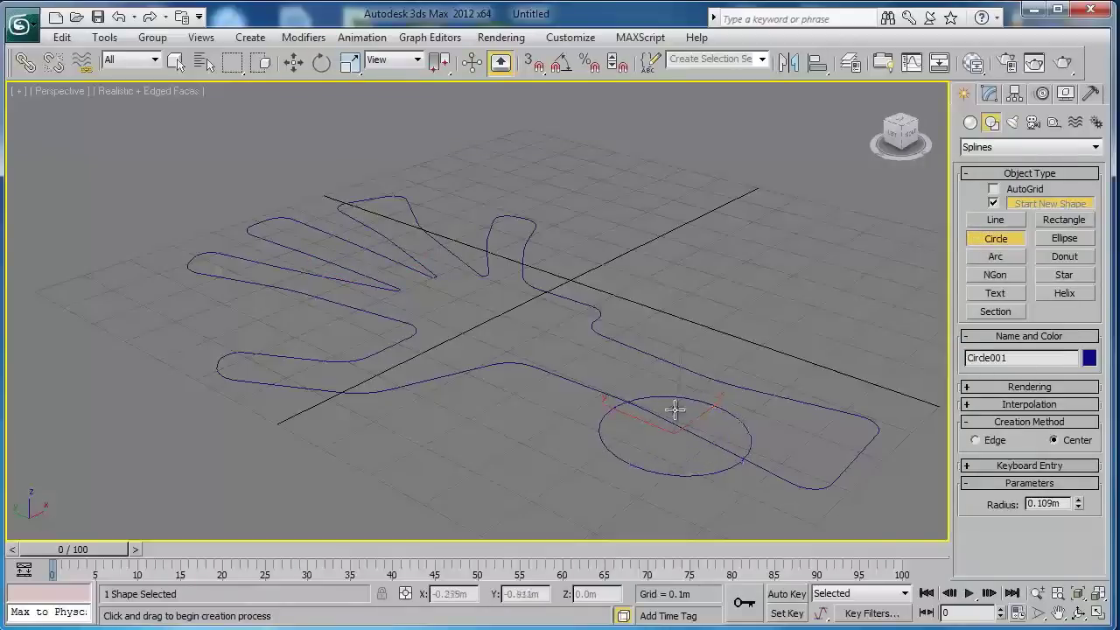
left_click_drag(556, 315, 619, 344)
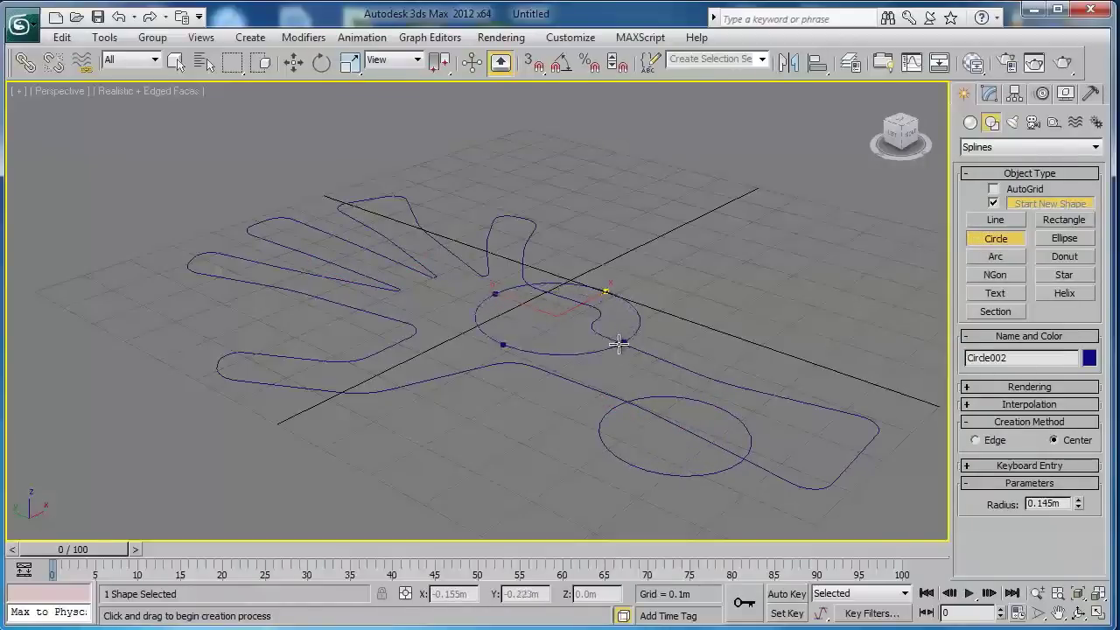
key("w")
Step: Select the hand outline and switch the view to wireframe with F4 and F3
middle_click_drag(624, 319, 613, 287, "alt")
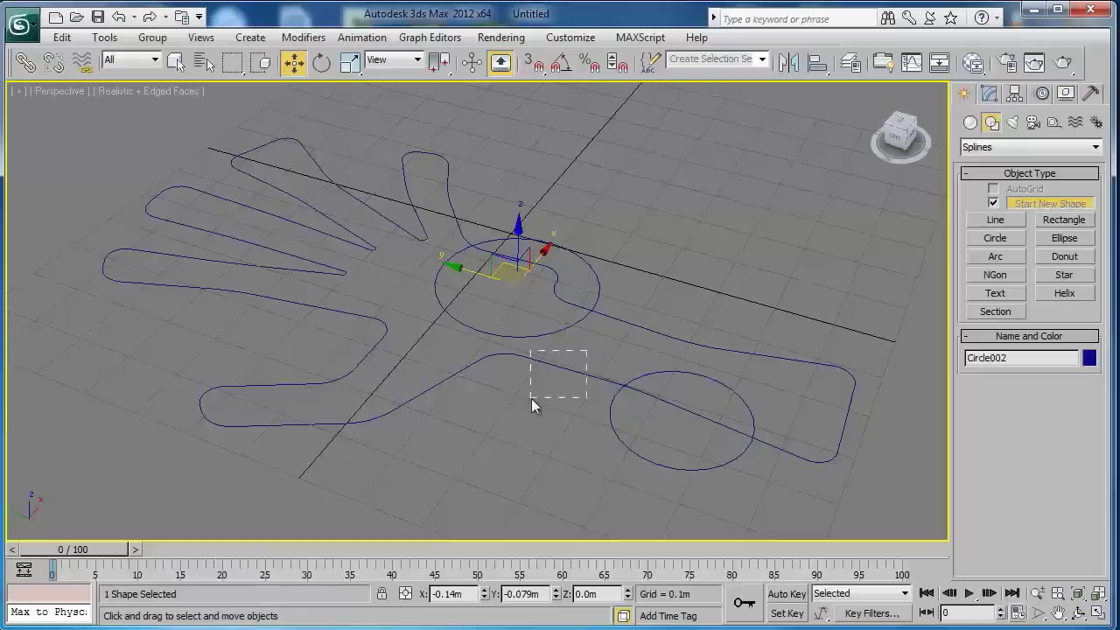
left_click_drag(531, 398, 531, 398)
key("F4")
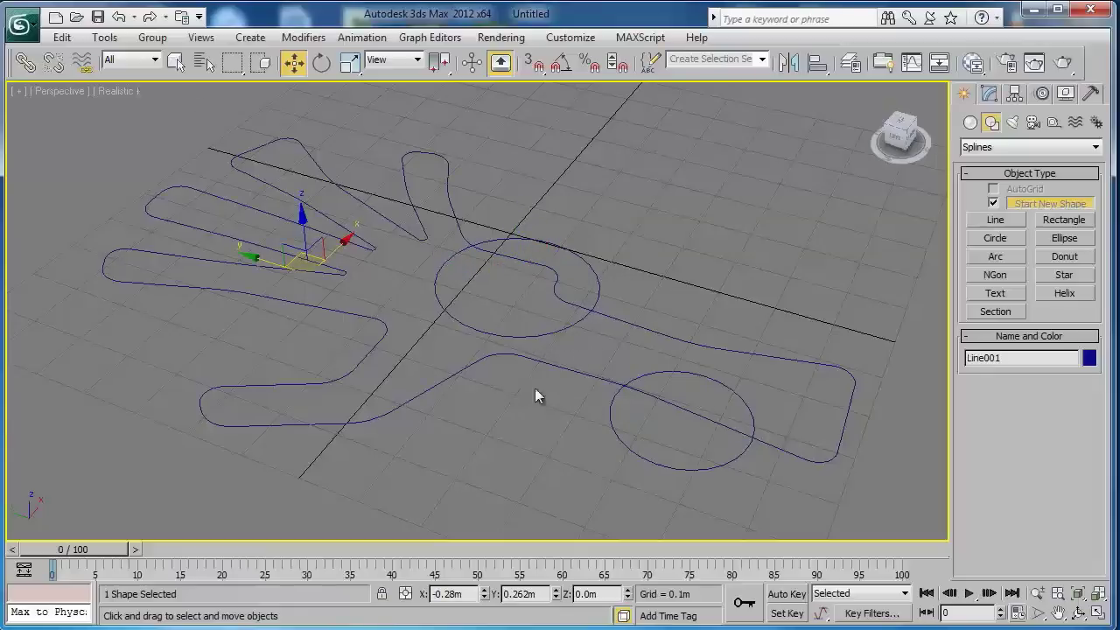
middle_click_drag(537, 355, 500, 347, "alt")
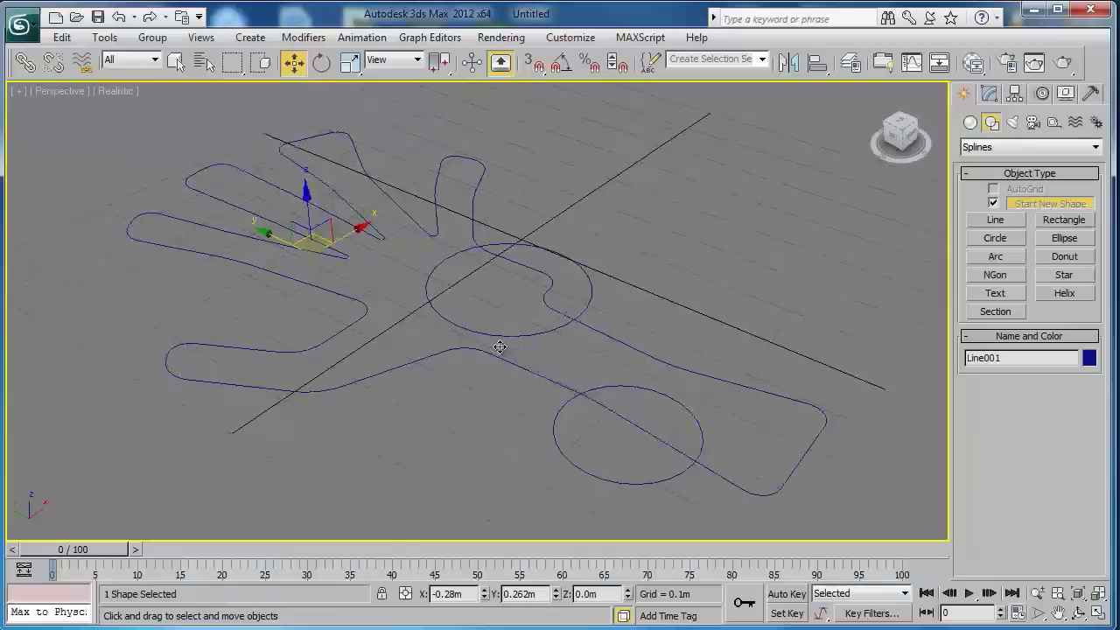
key("F3")
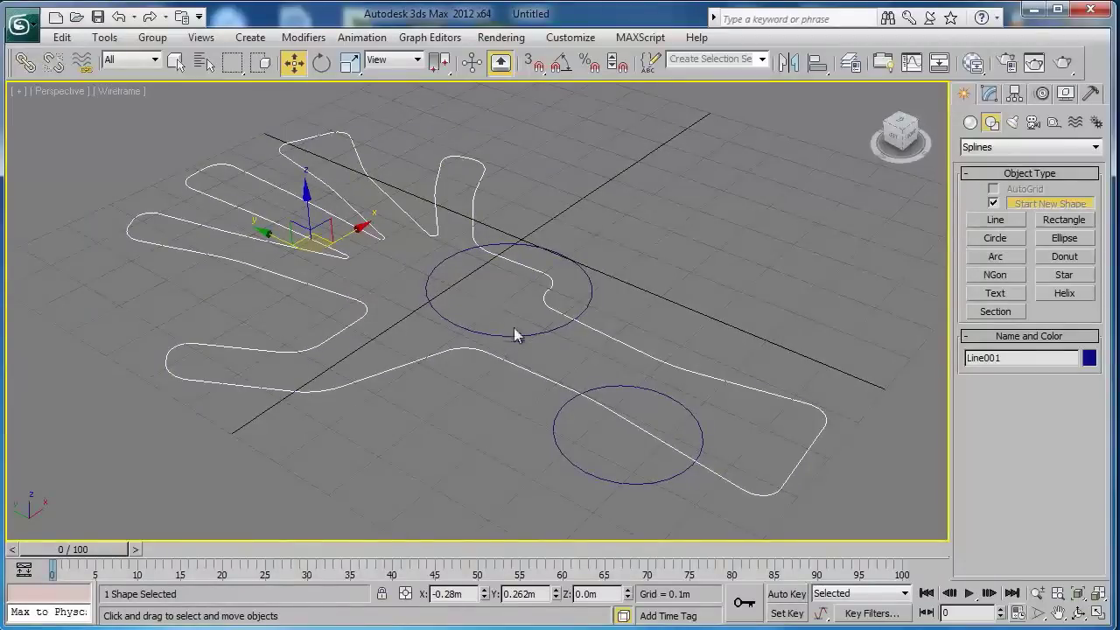
left_click_drag(390, 384, 322, 376)
Step: Attach both circles to Line001 and enter Spline sub-object level
right_click(699, 308)
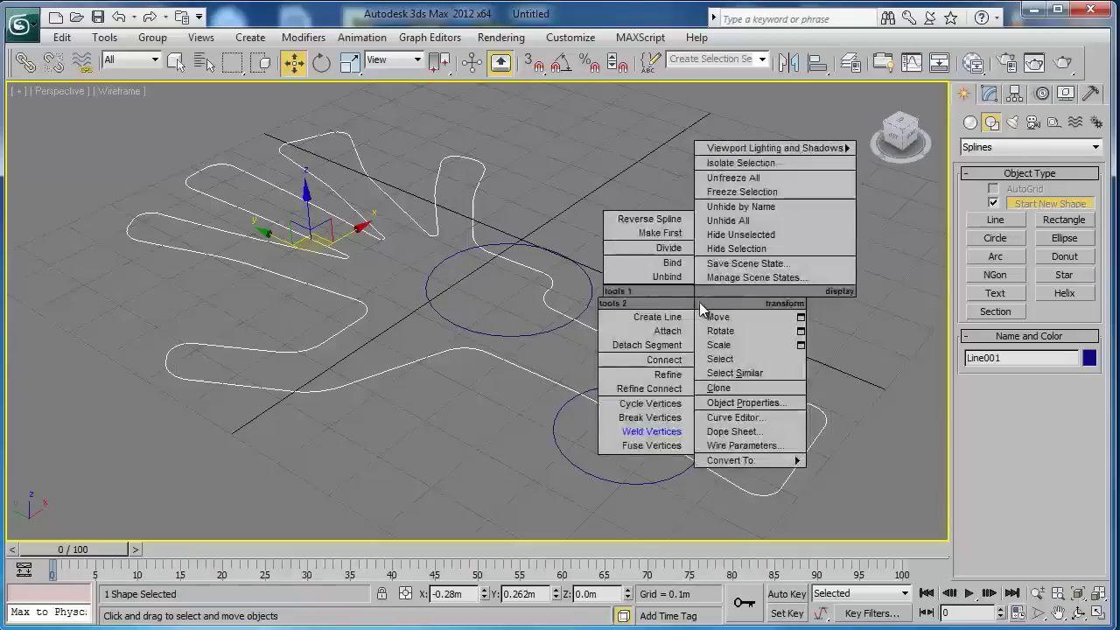
left_click(665, 335)
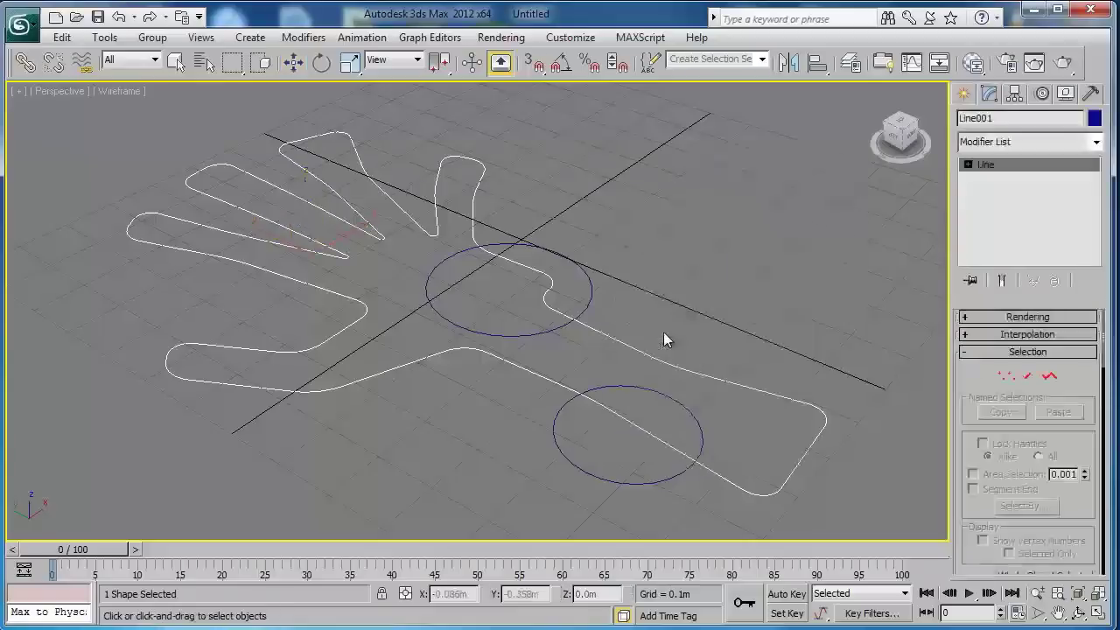
left_click(572, 320)
left_click(612, 387)
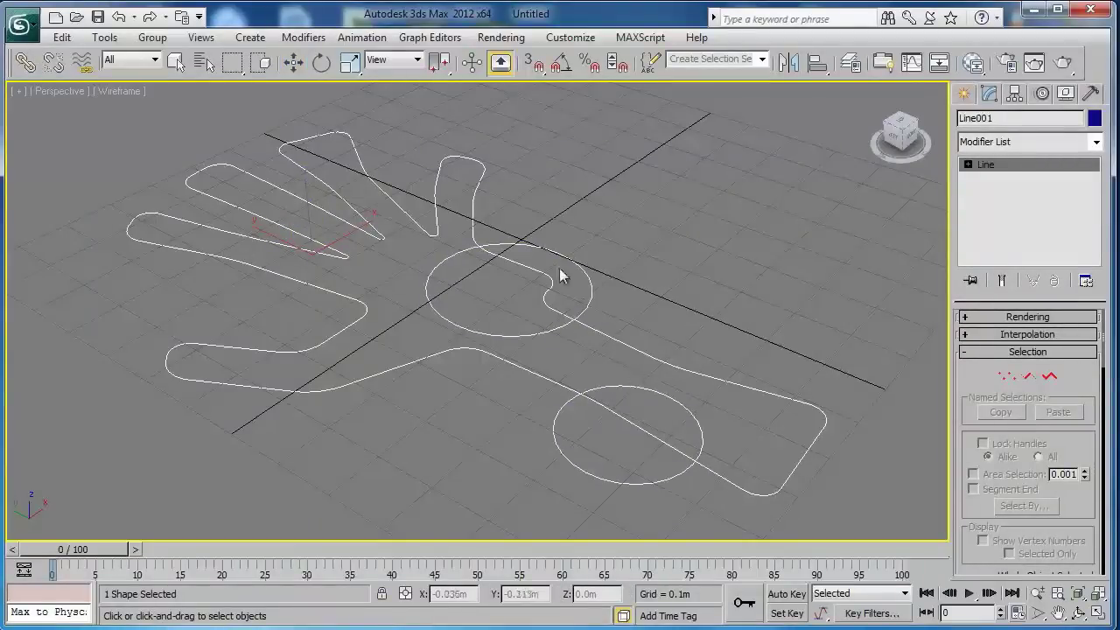
key("w")
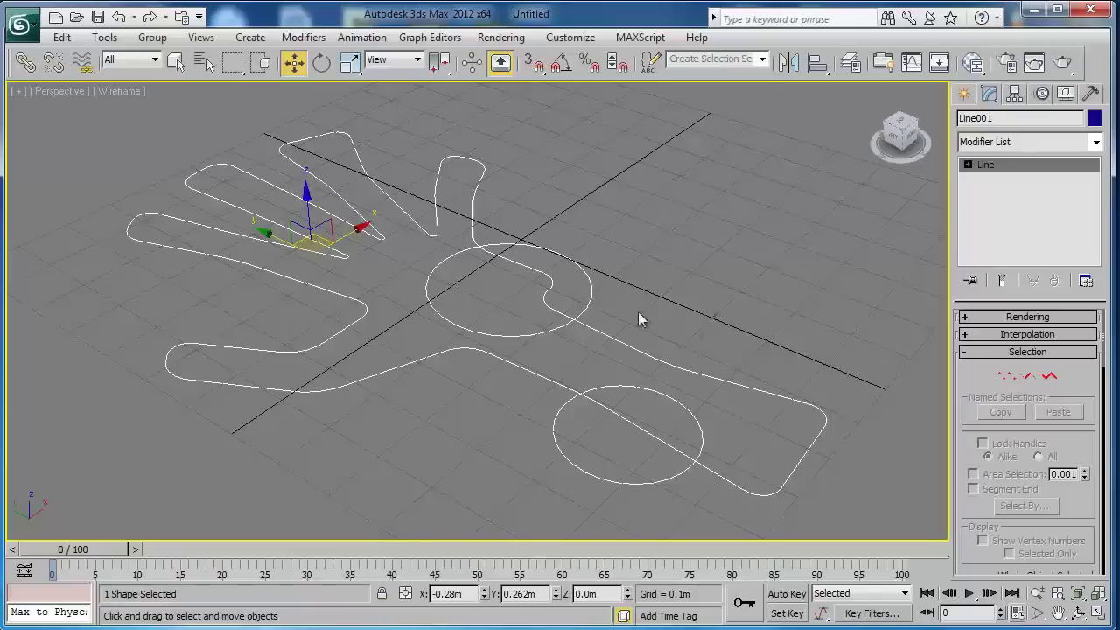
left_click(1049, 377)
Step: Bring up the Boolean controls and select the Line001 hand outline spline for subtraction
scroll(1088, 303, "down", 5)
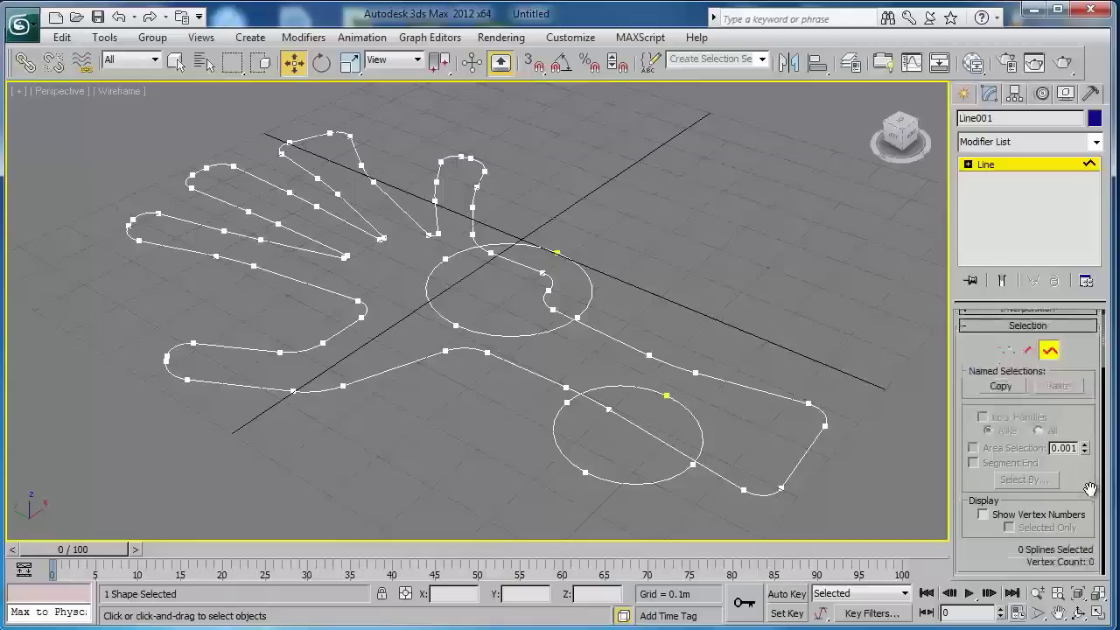
scroll(1087, 303, "down", 2)
scroll(1082, 532, "down", 2)
scroll(1082, 532, "down", 3)
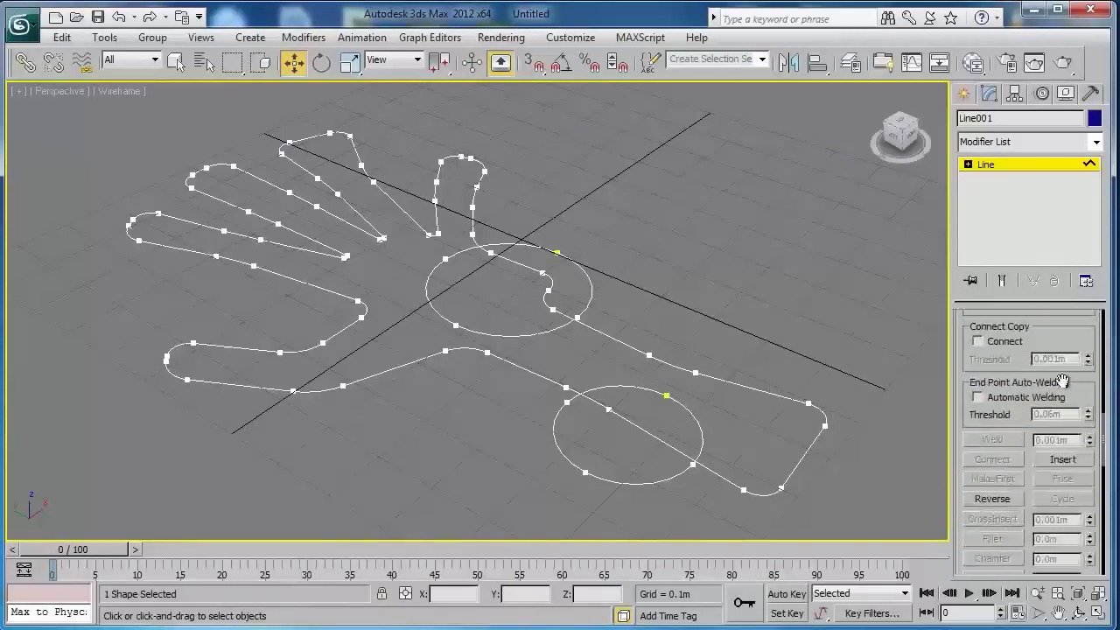
scroll(1083, 448, "down", 3)
scroll(1081, 451, "down", 3)
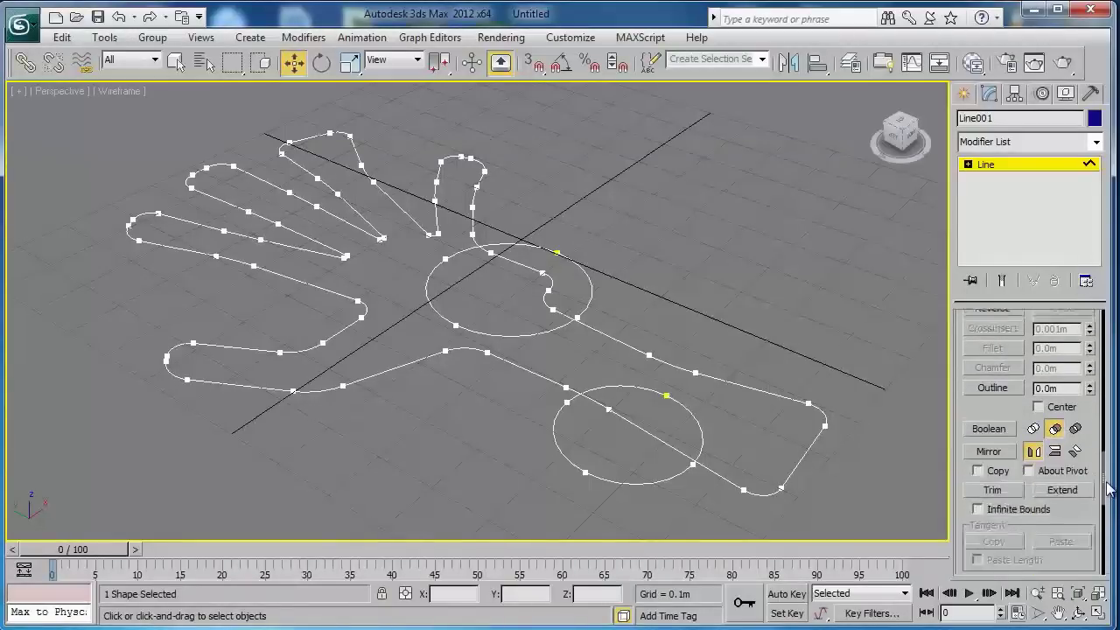
scroll(1078, 453, "down", 2)
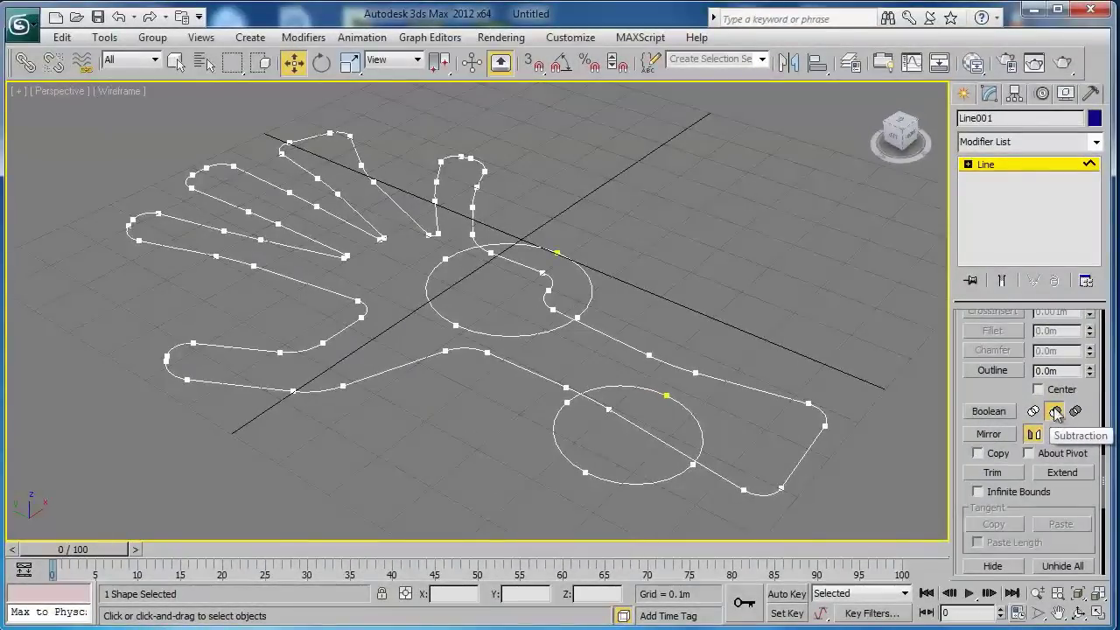
mouse_move(823, 341)
left_mouse_down()
mouse_move(754, 418)
mouse_move(756, 431)
left_mouse_up()
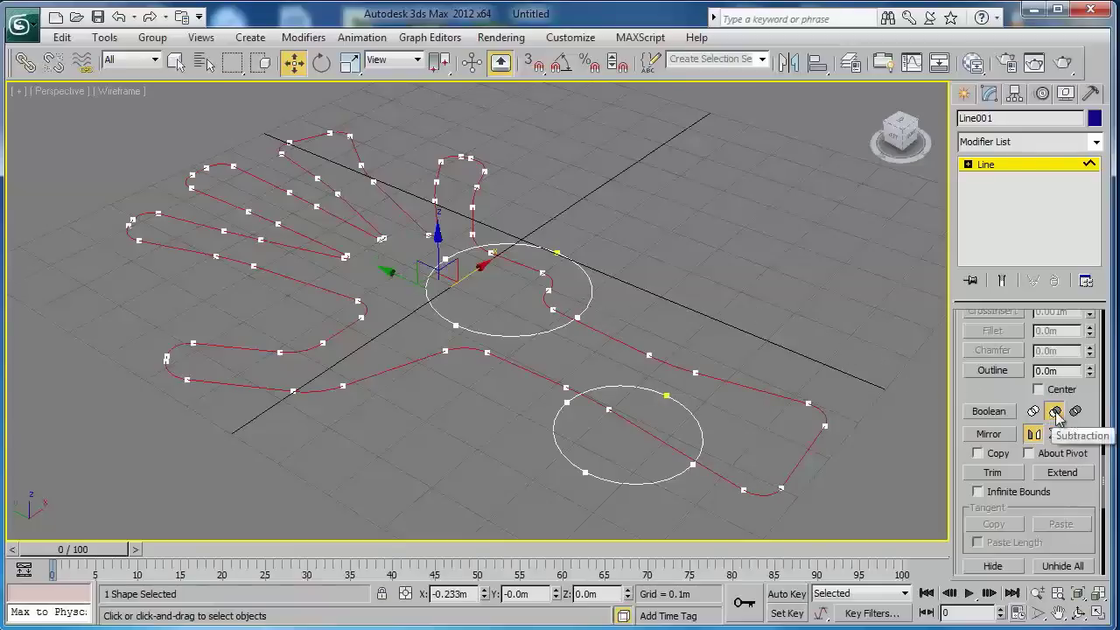
Step: Boolean-subtract the upper and lower circles from the Line001 hand outline
left_click(1004, 415)
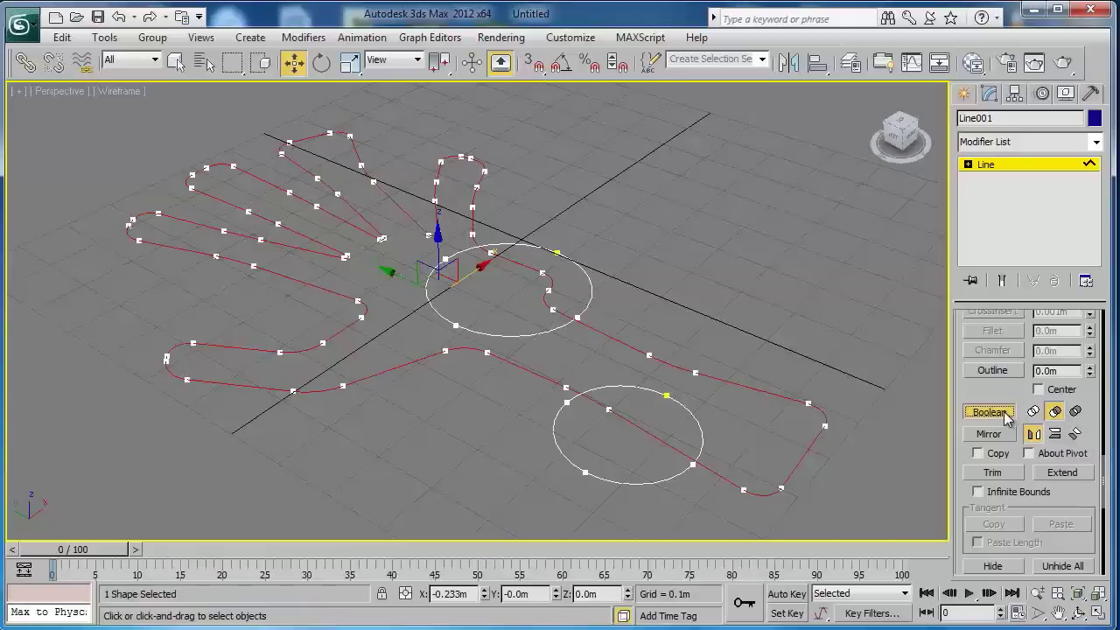
left_click(592, 286)
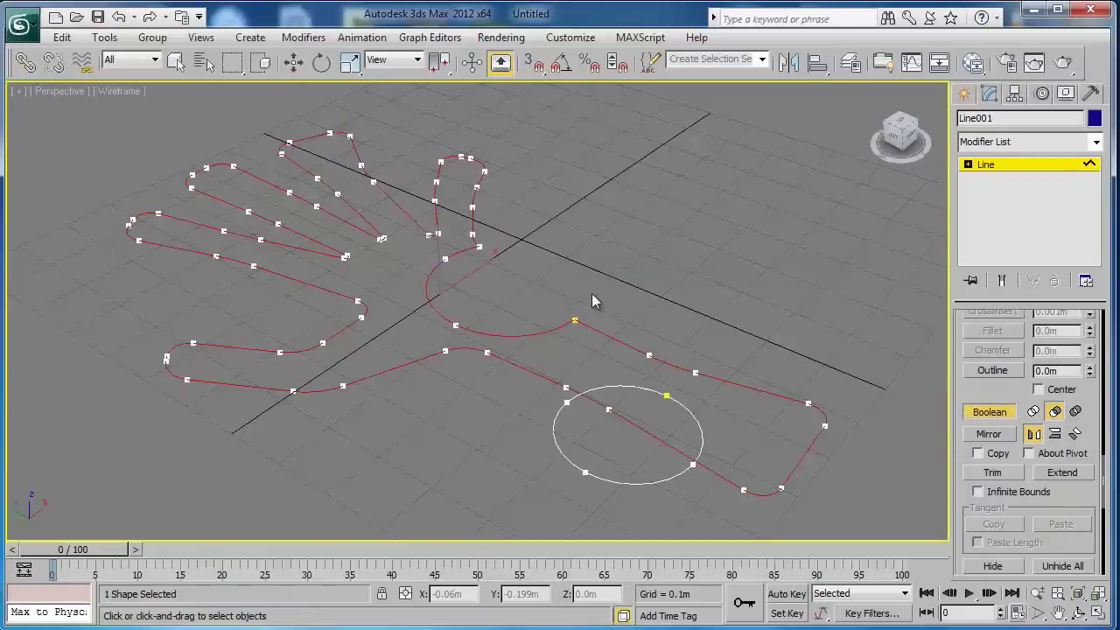
left_click(638, 387)
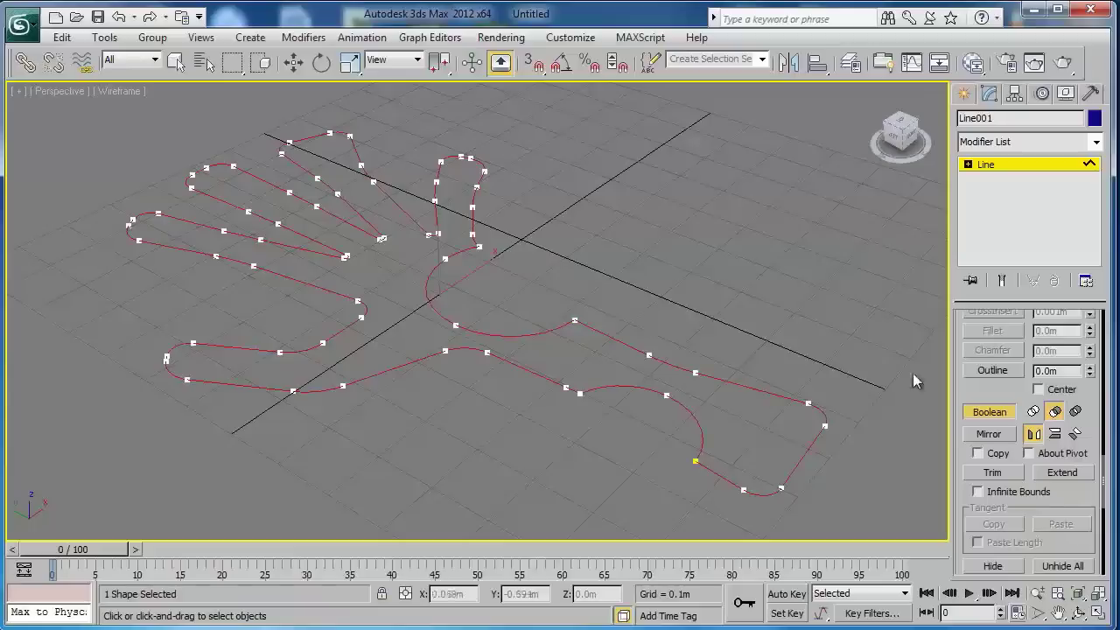
right_click(890, 410)
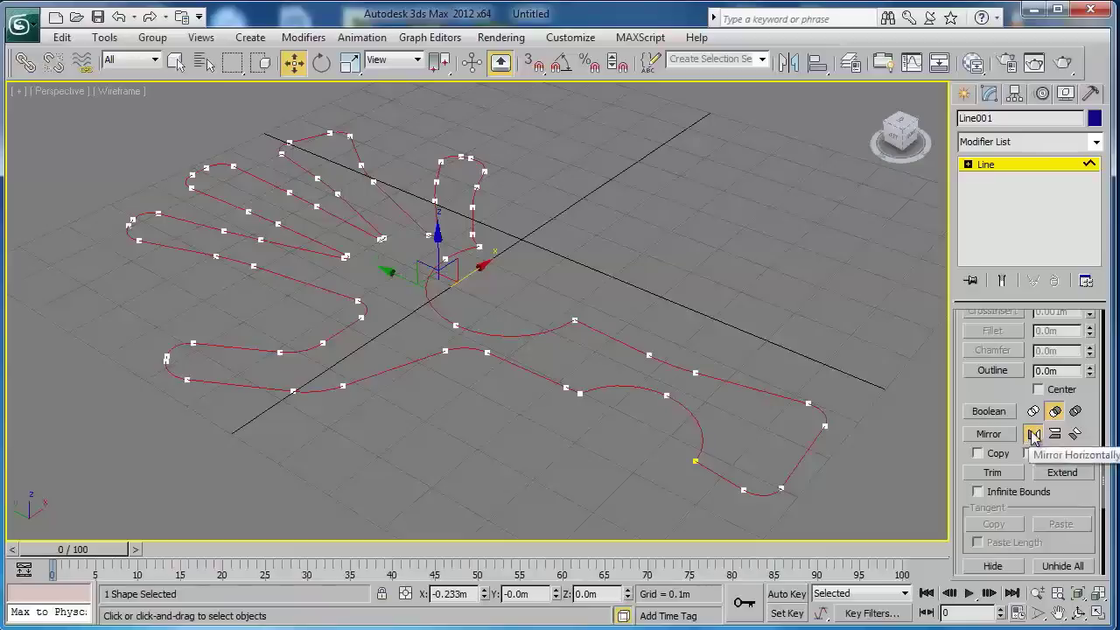
scroll(604, 367, "down", 4)
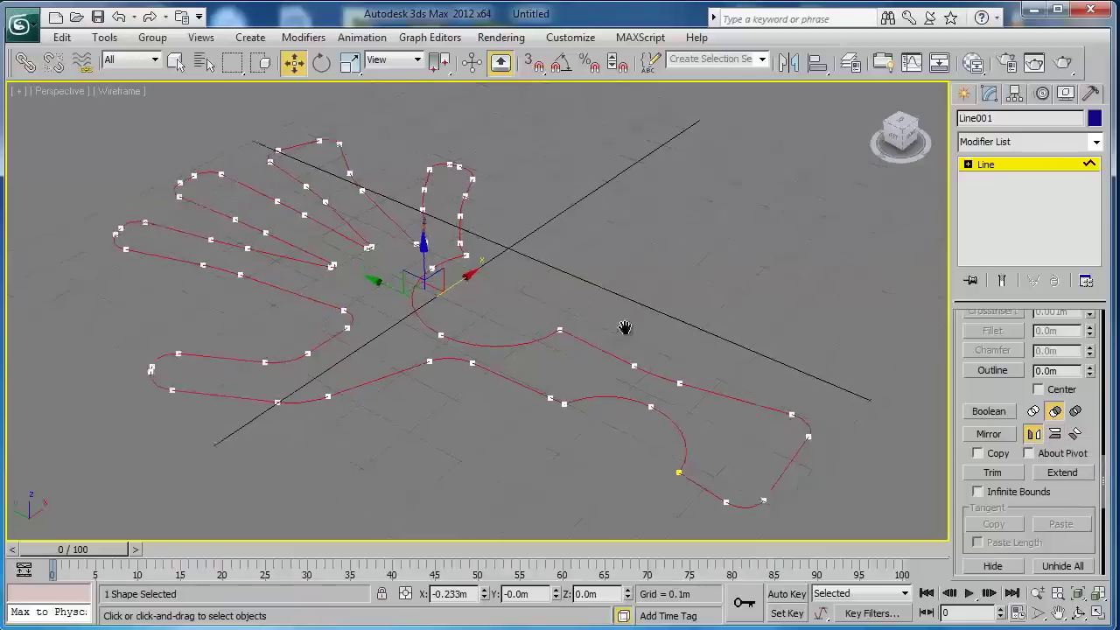
left_click(1052, 437)
left_click(990, 434)
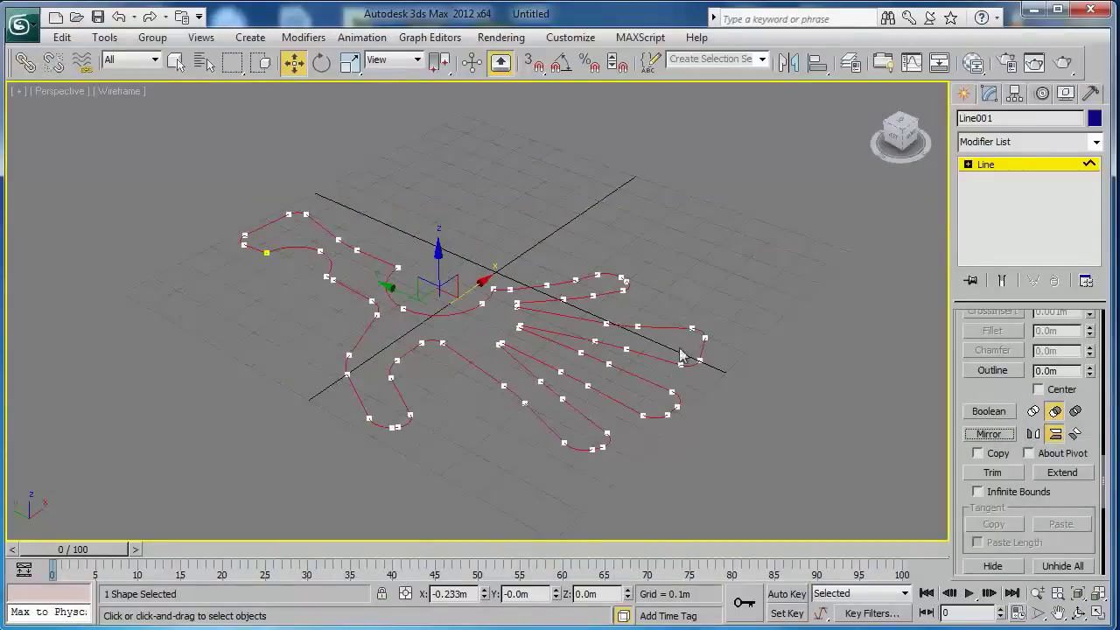
left_click(998, 434)
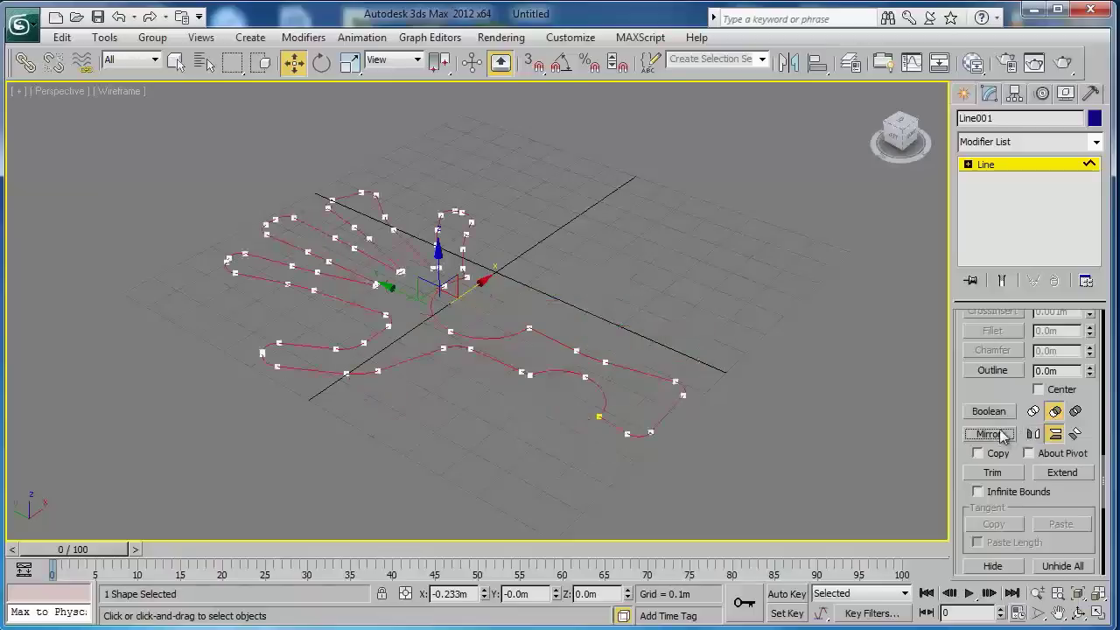
right_click(765, 372)
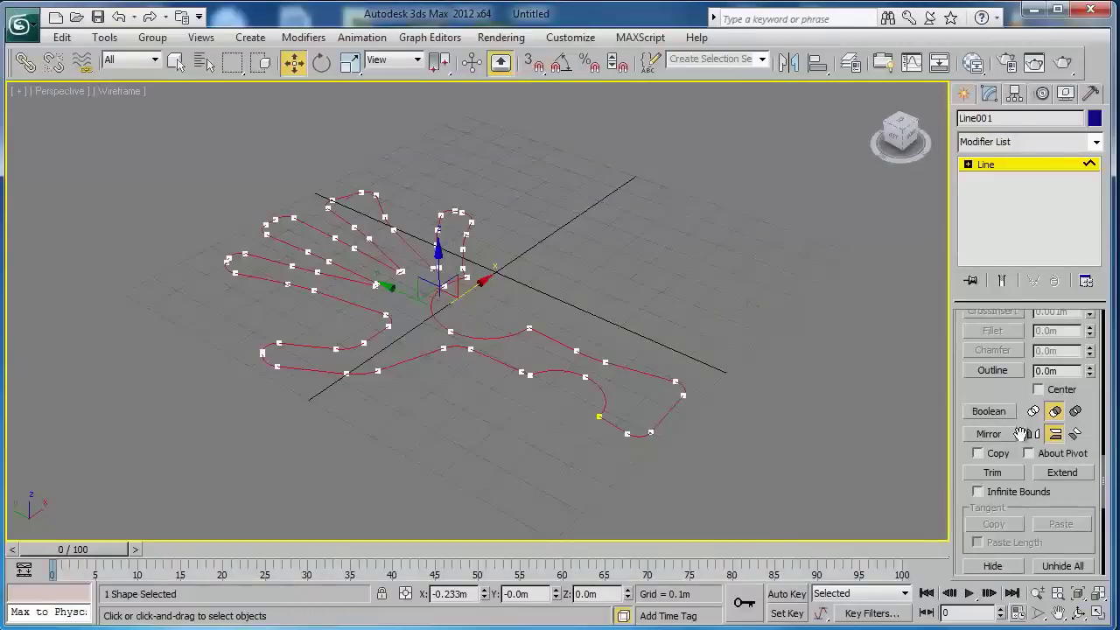
left_click_drag(1102, 496, 1107, 313)
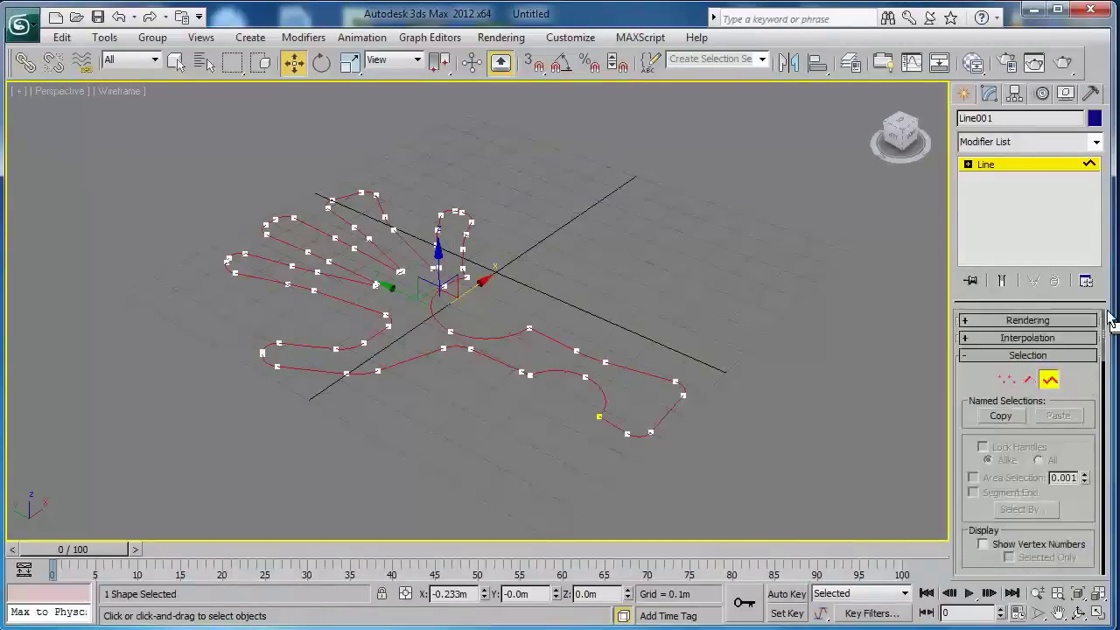
Step: Exit Spline sub-object level so Line001 shows as one whole notched hand outline
left_click(1050, 379)
middle_click_drag(523, 300, 570, 302)
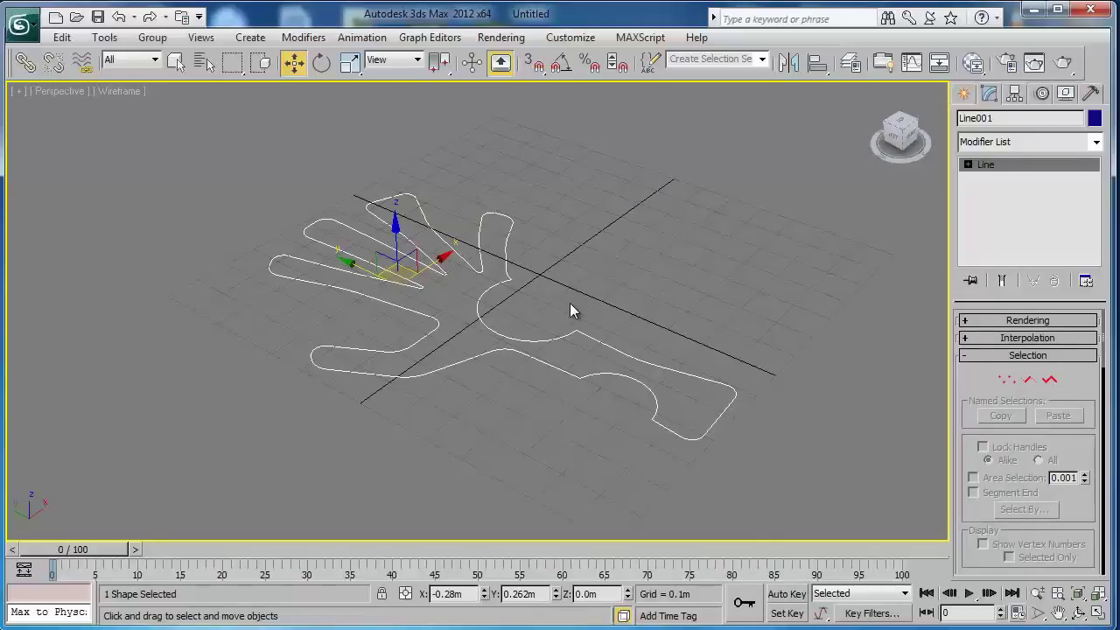